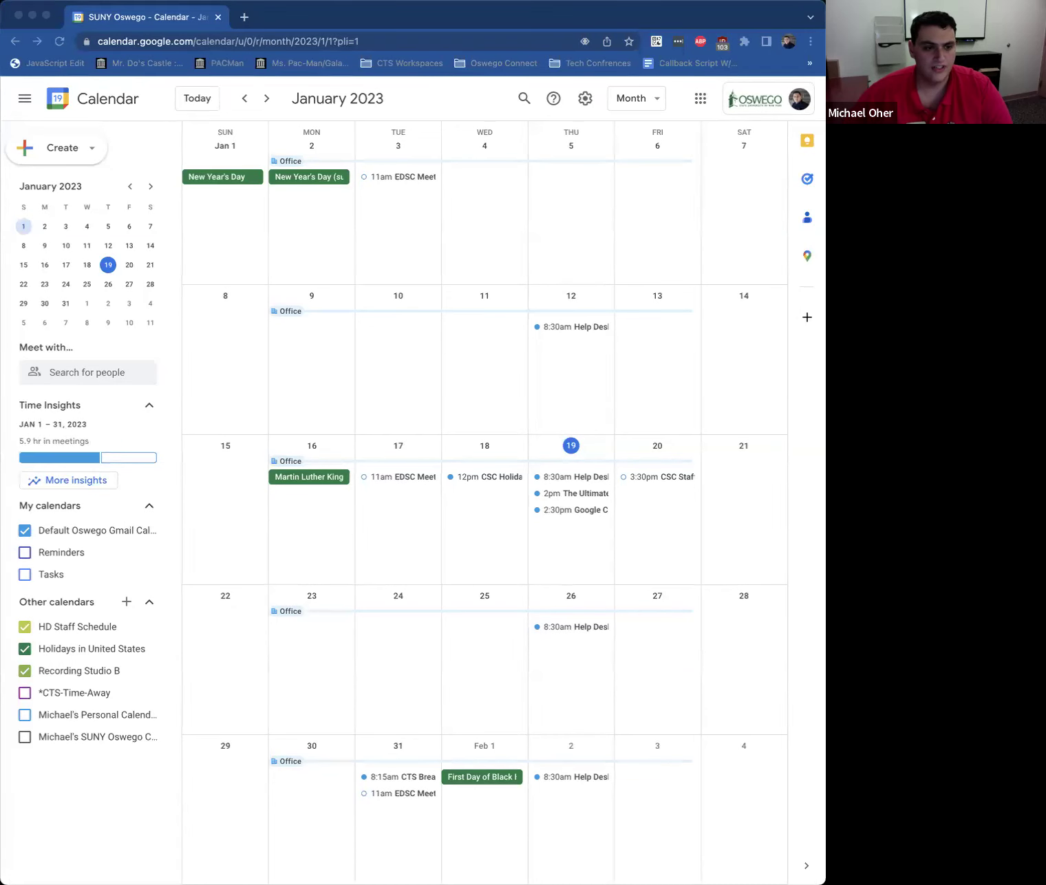
Step: Start a new event titled 'Breakout Session' and open its date picker
click(63, 149)
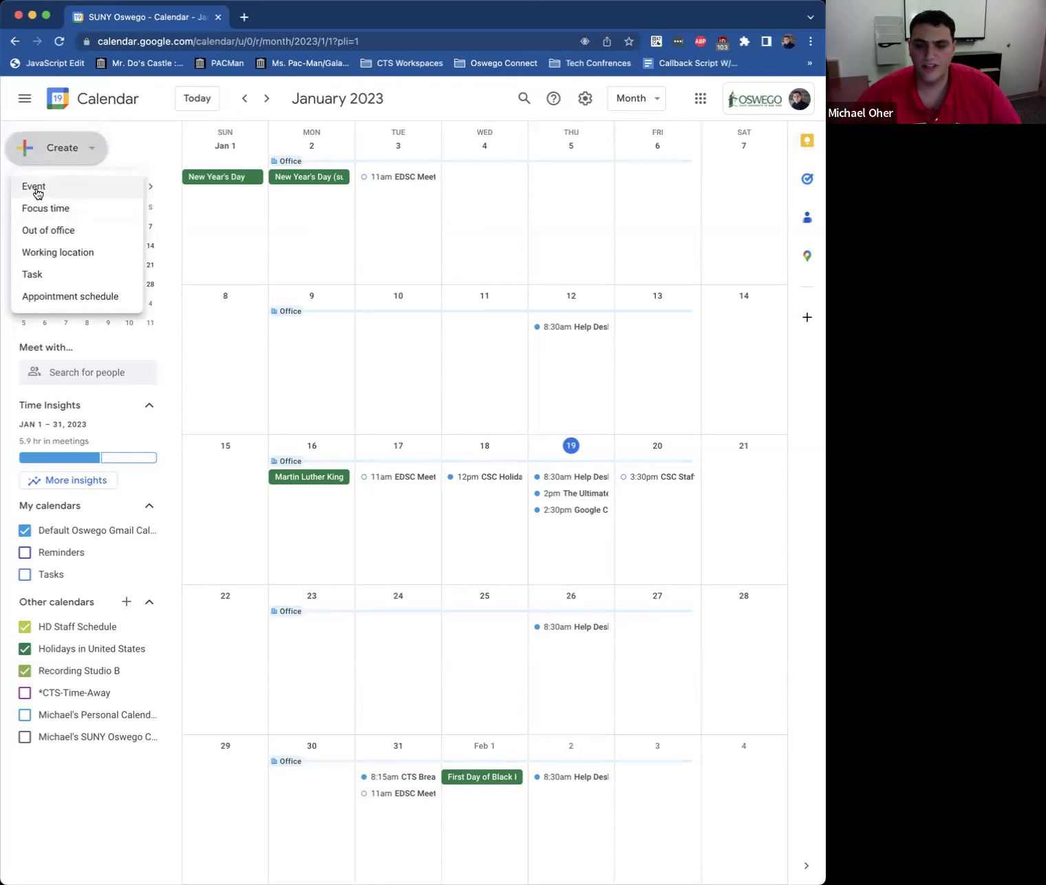
click(37, 192)
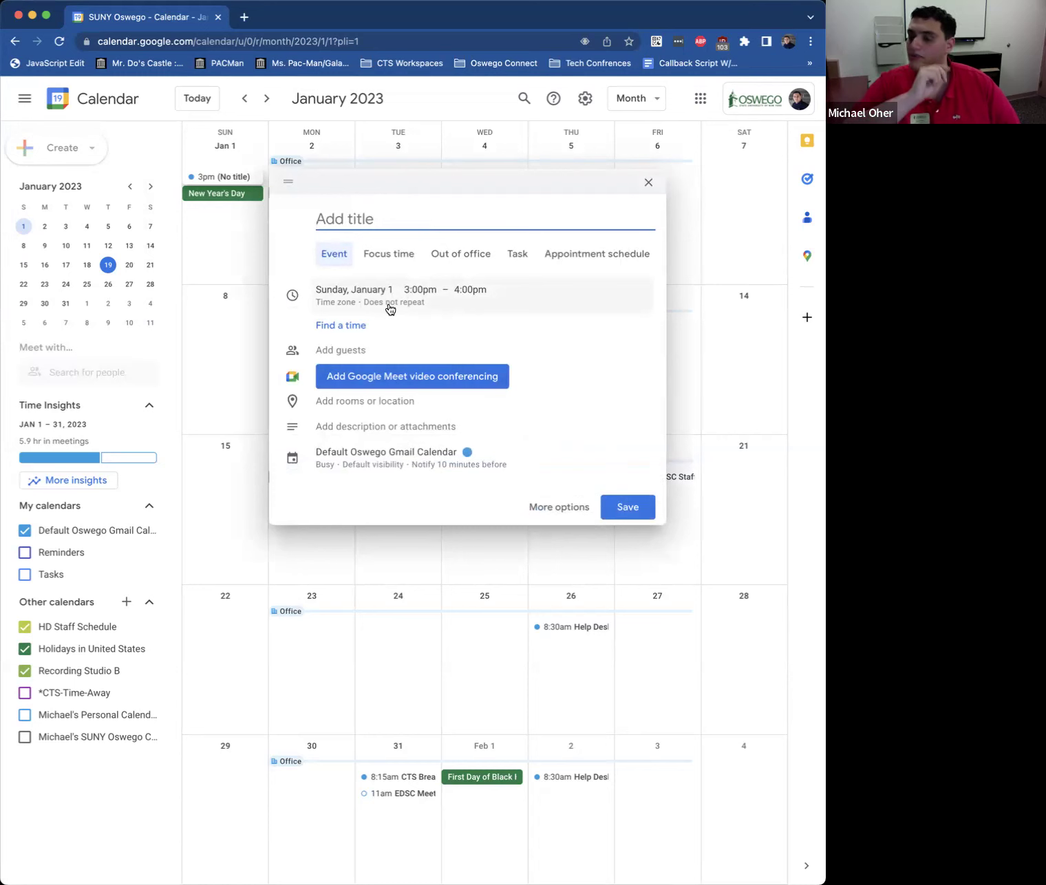
text(Breakse)
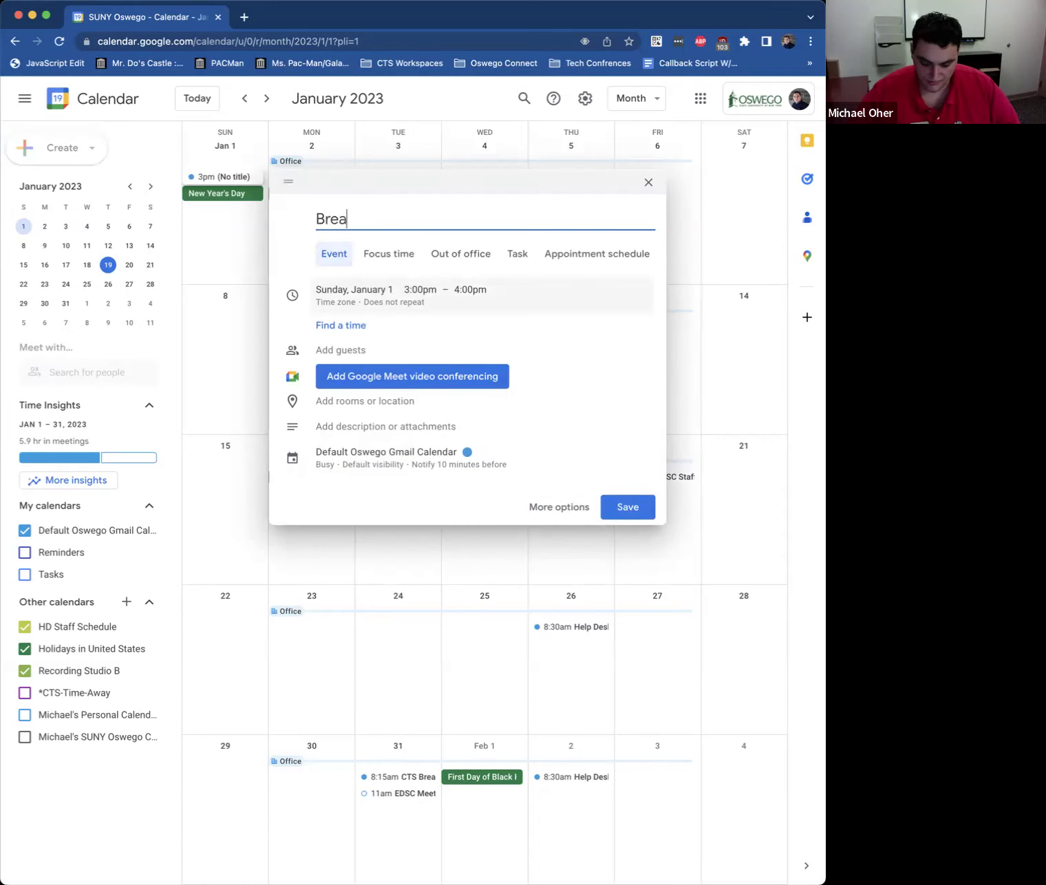
key(BackSpace)
key(BackSpace)
text(o)
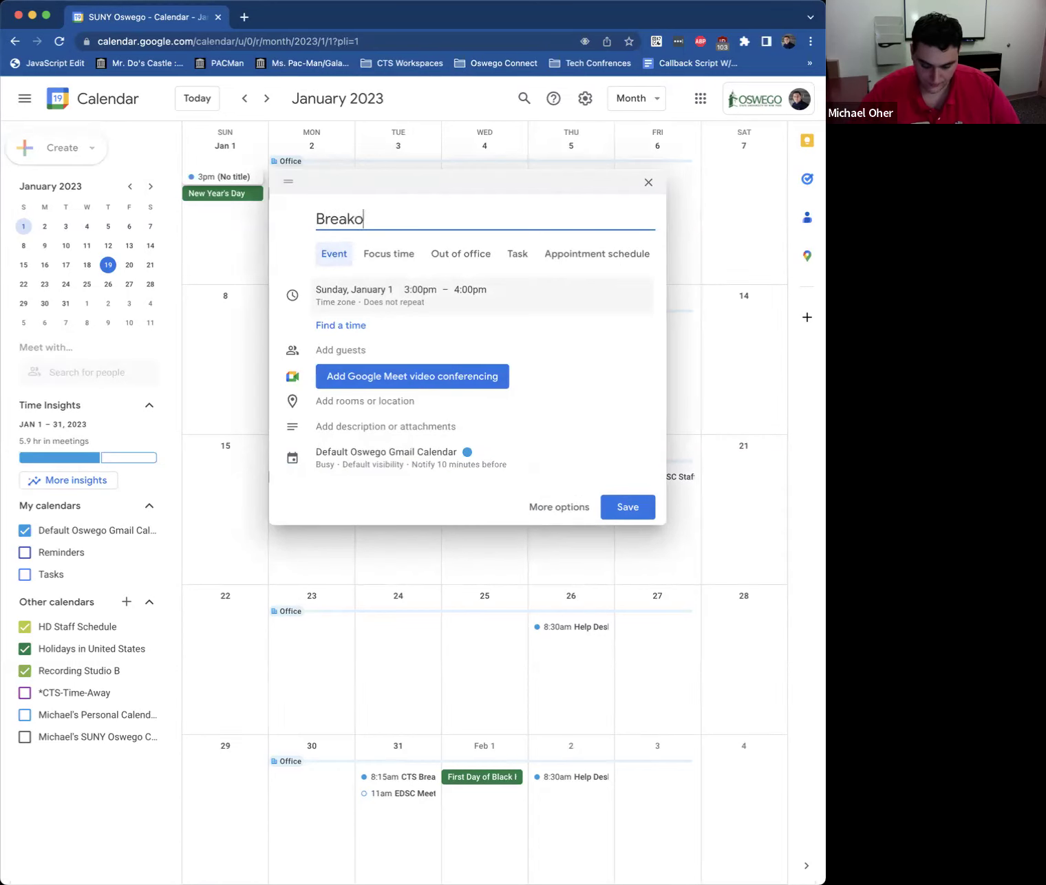
text(ut Session)
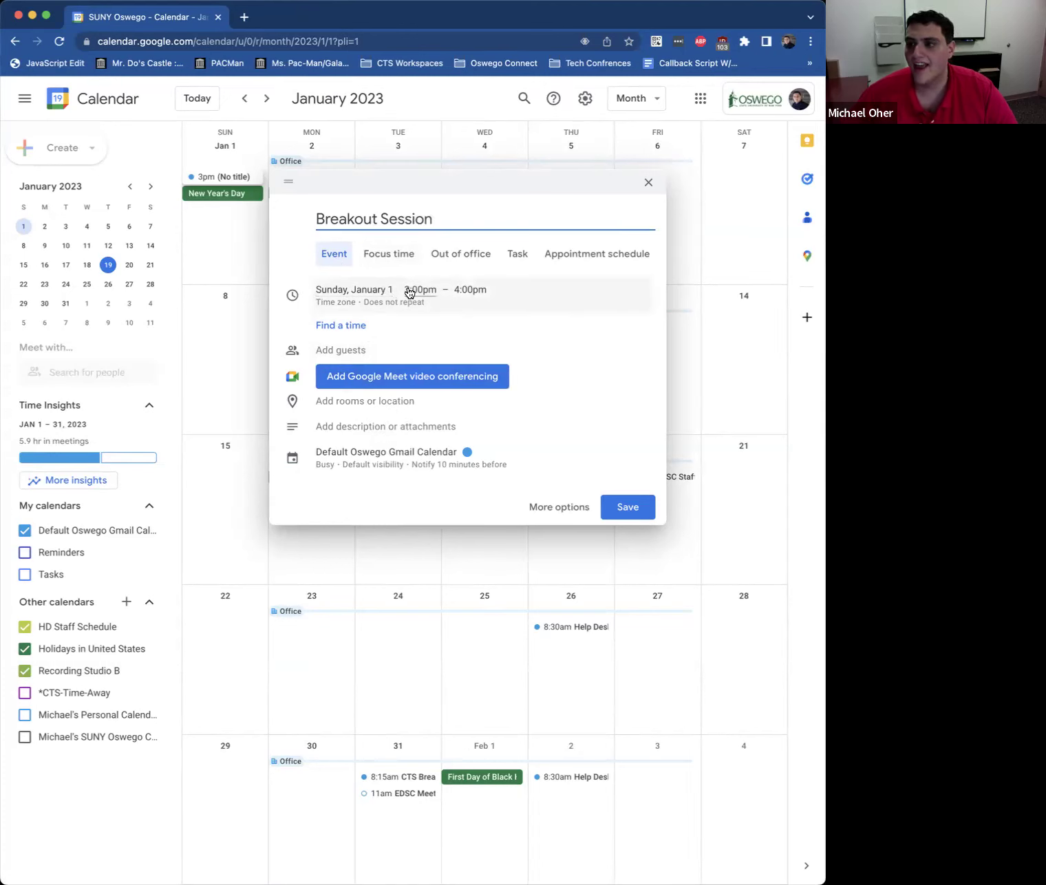
click(356, 296)
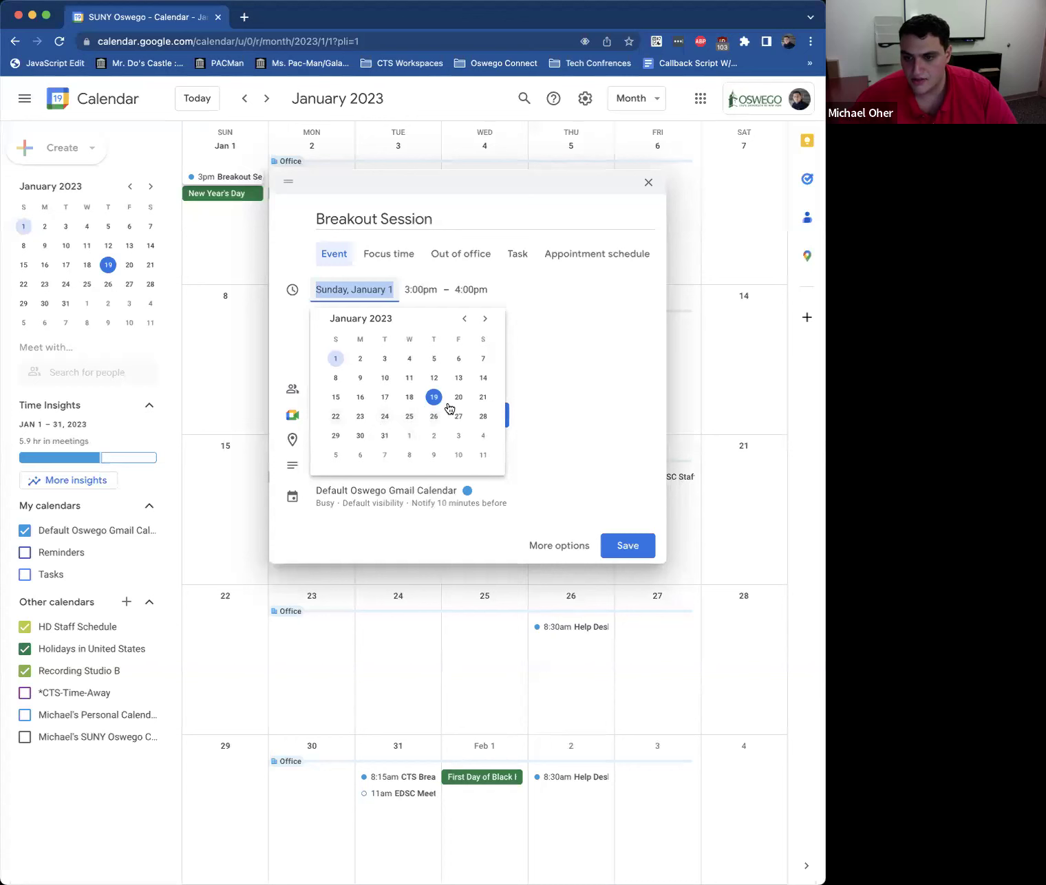
Step: Schedule the draft for Thursday, January 19, from 2:30pm to 2:50pm
click(433, 398)
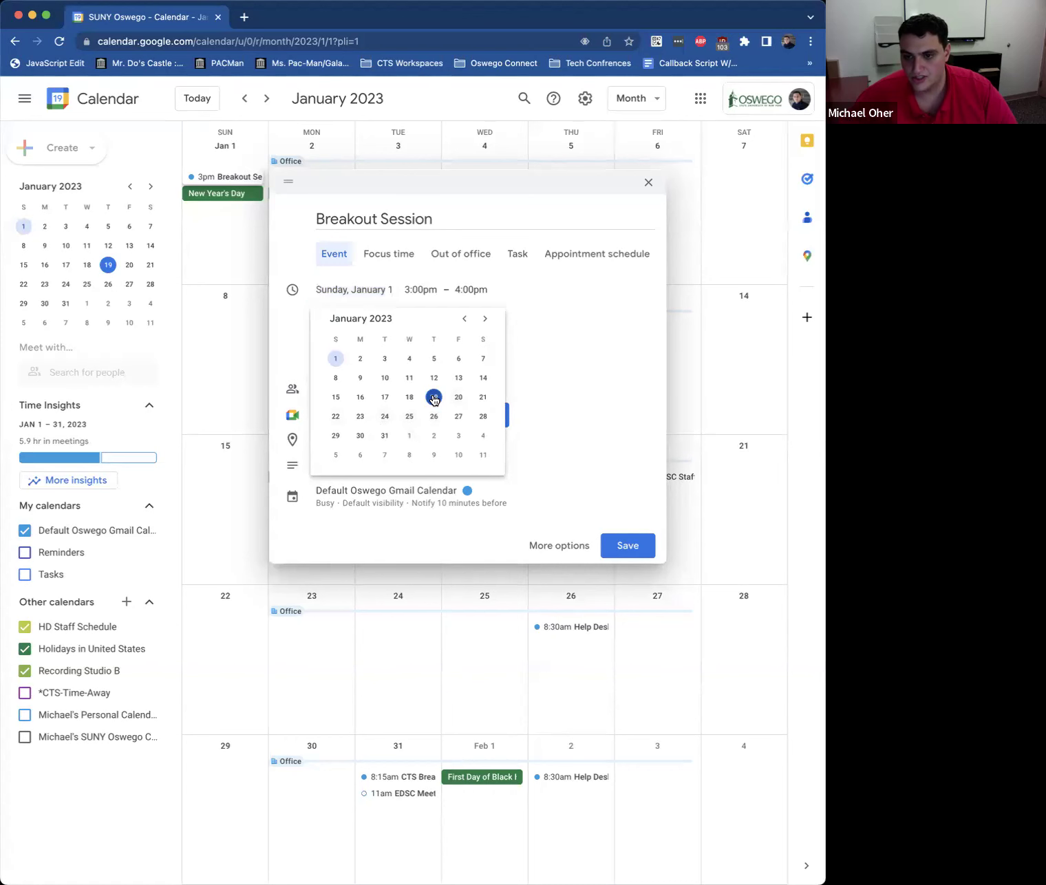
click(280, 426)
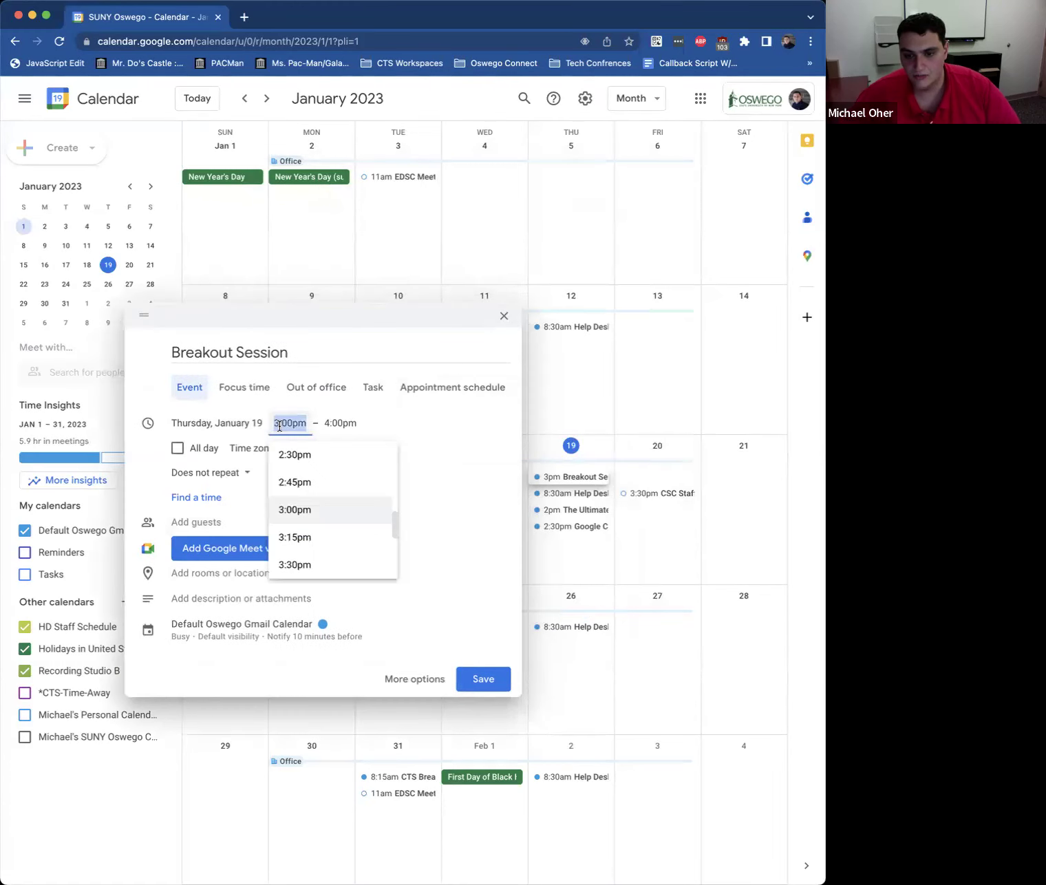
text(2:30)
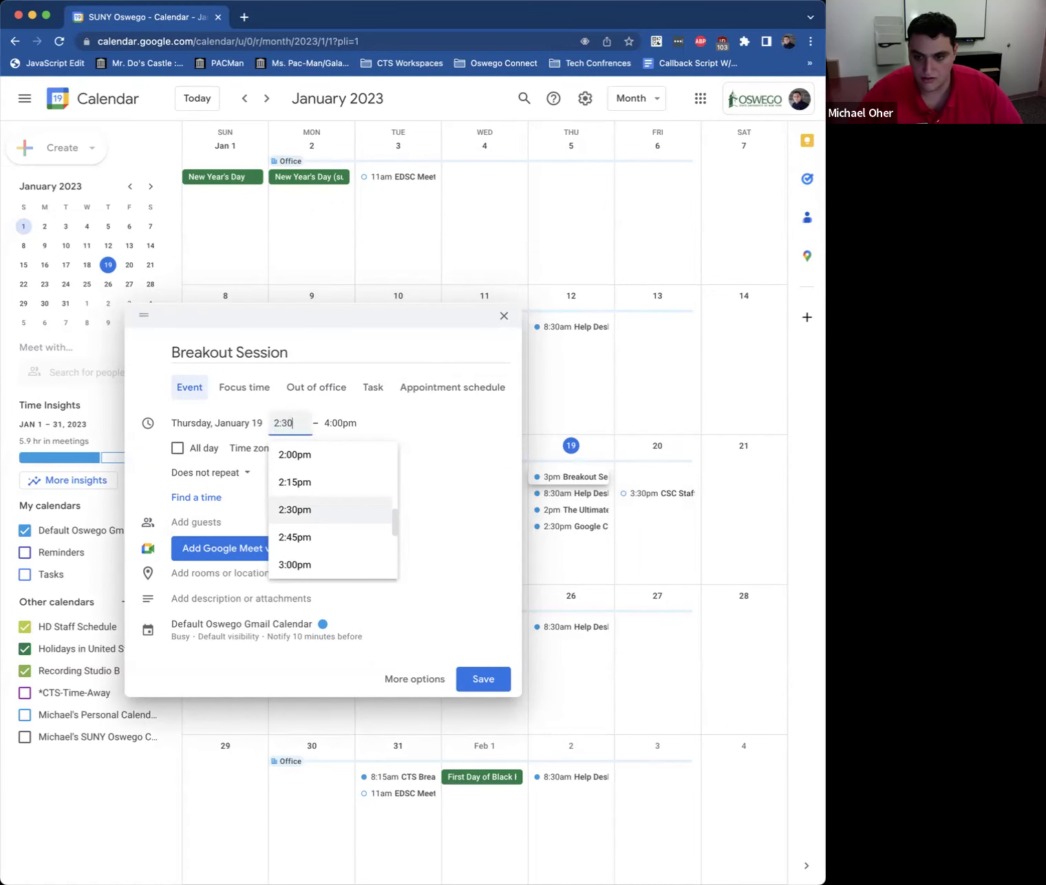
click(348, 509)
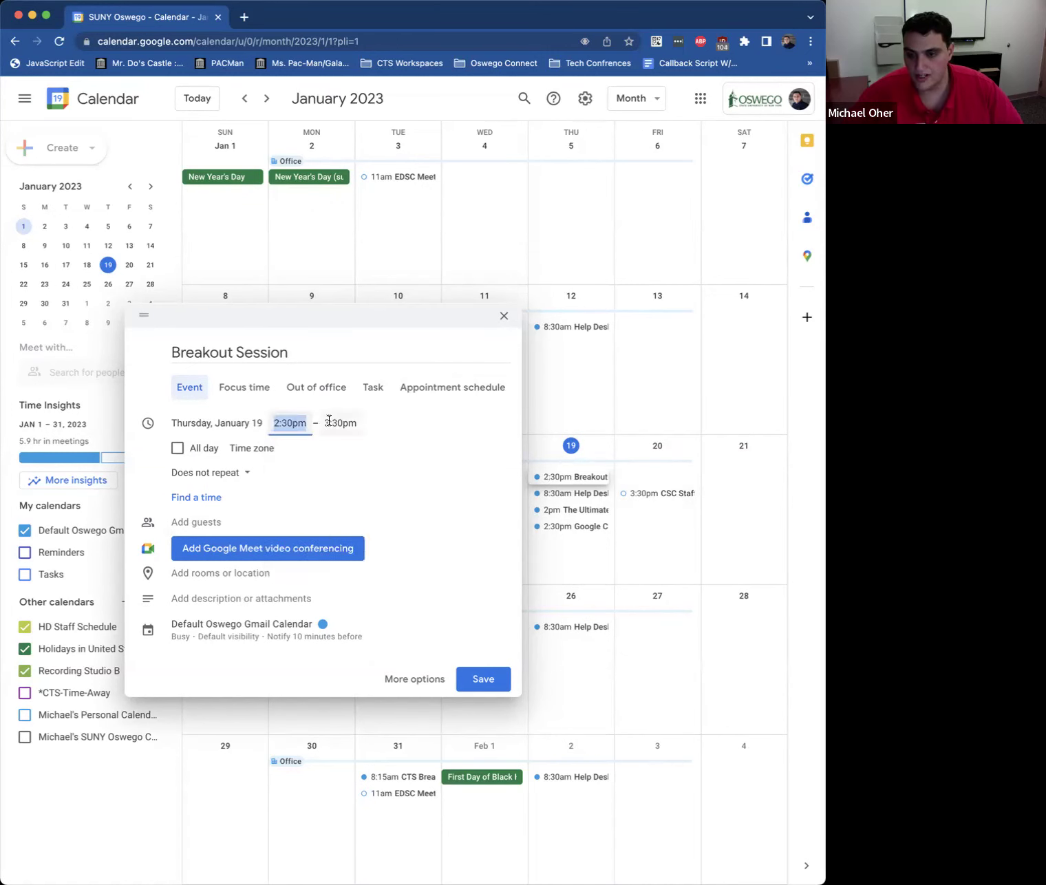
click(339, 419)
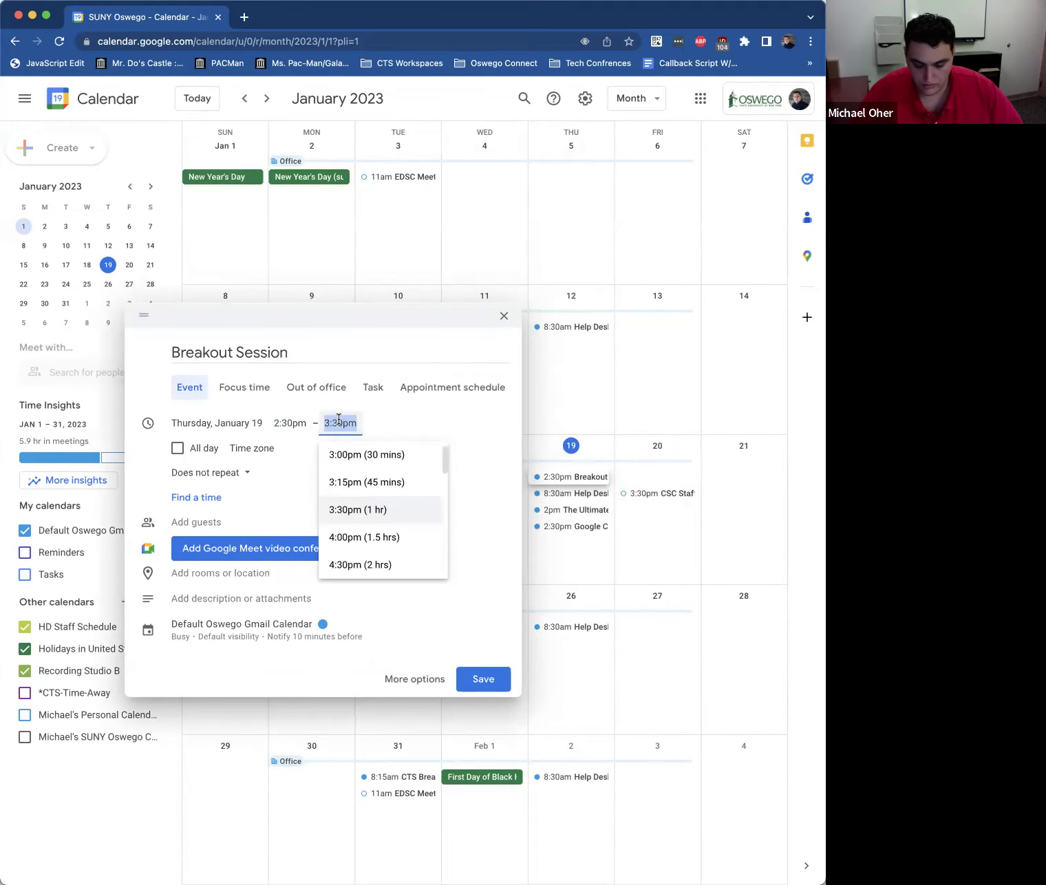
text(2:50)
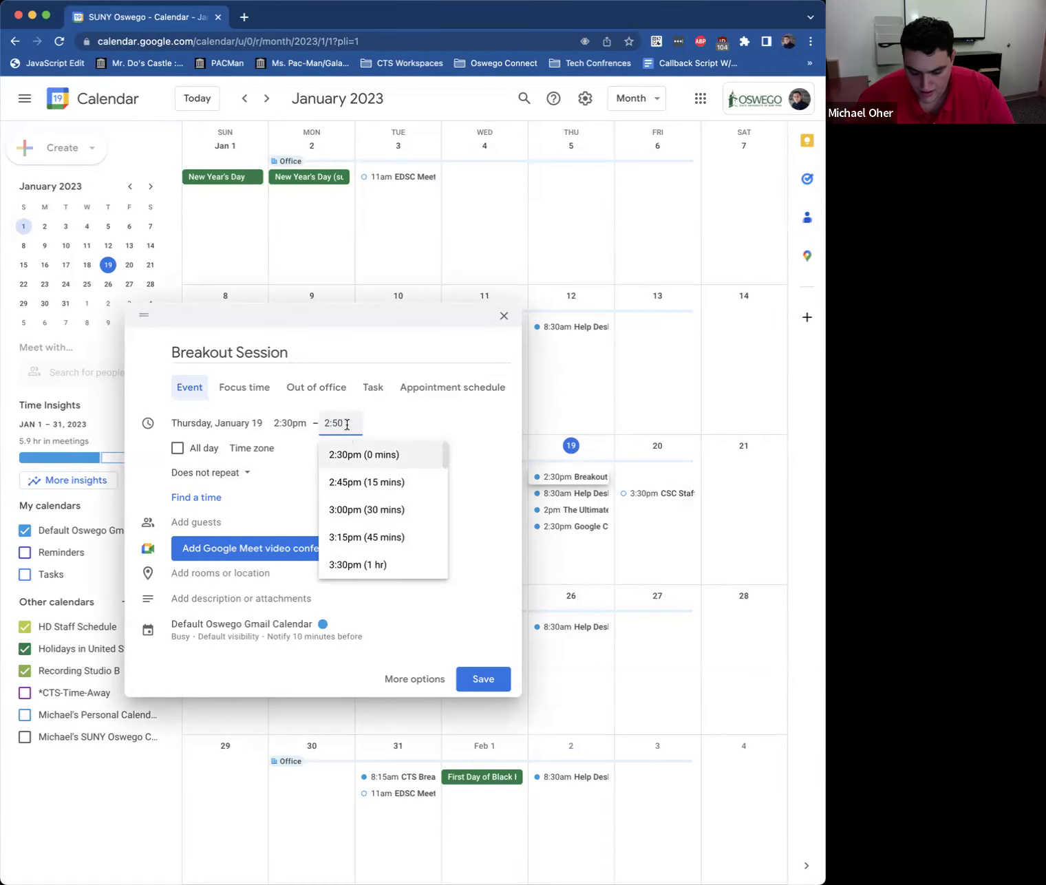
text( pm)
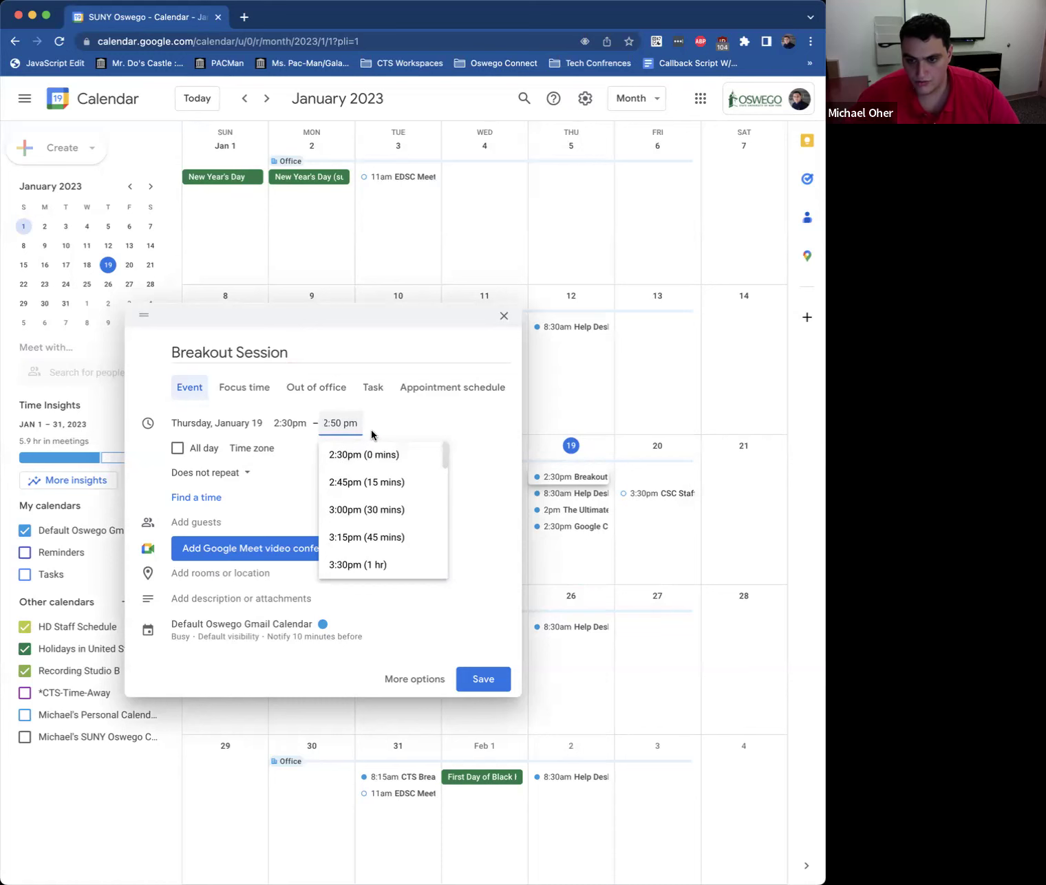
click(392, 423)
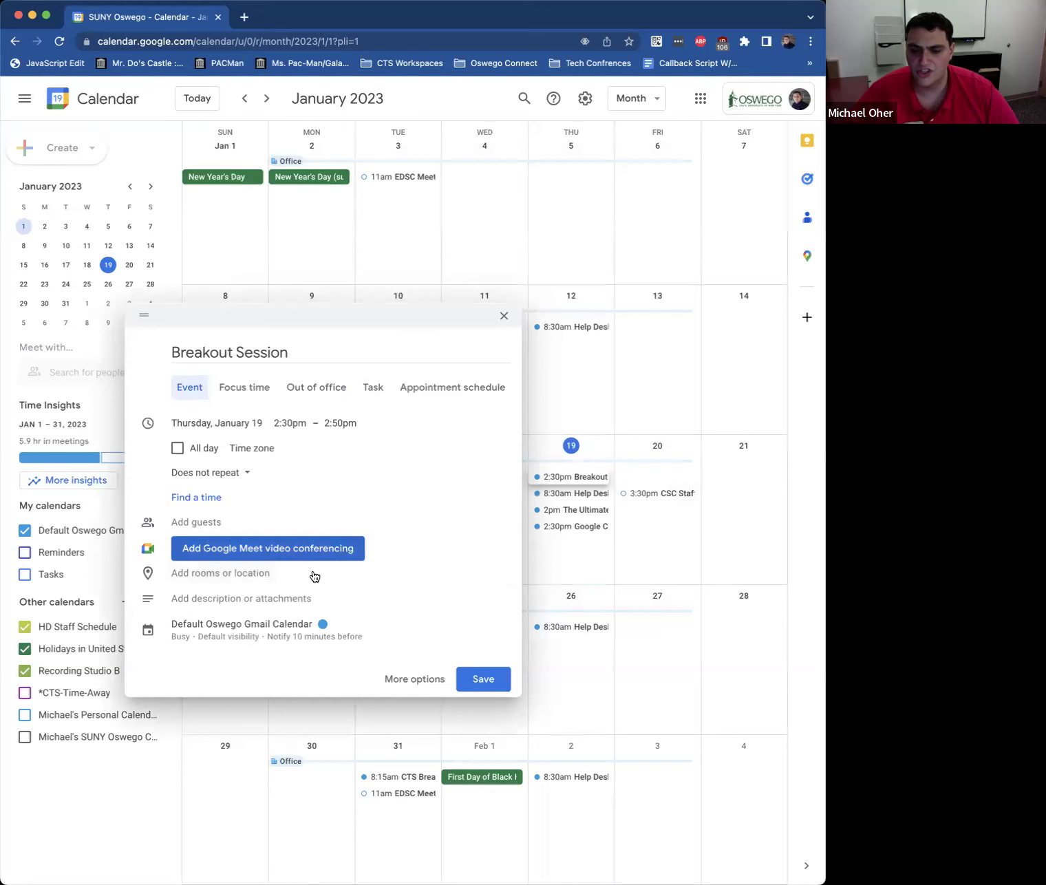
Step: Save the event, browse back to January, and open Breakout Session on Jan 19
click(483, 679)
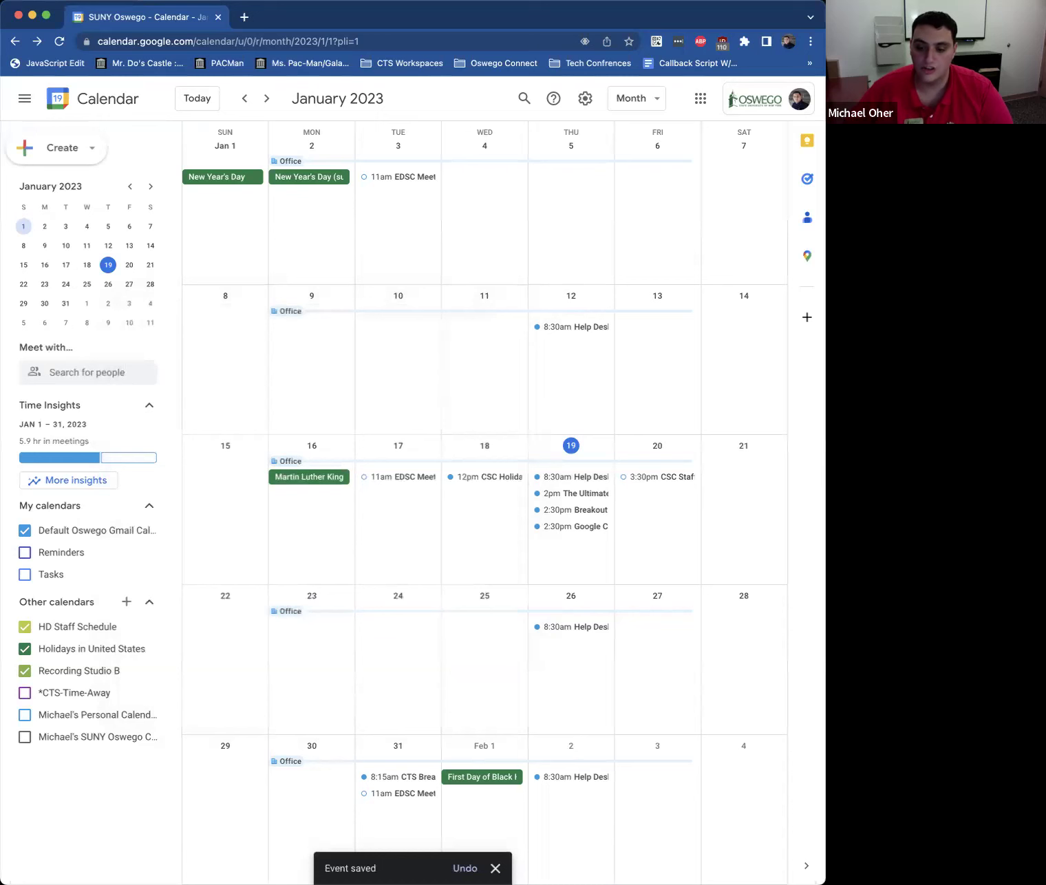
key(n)
key(n)
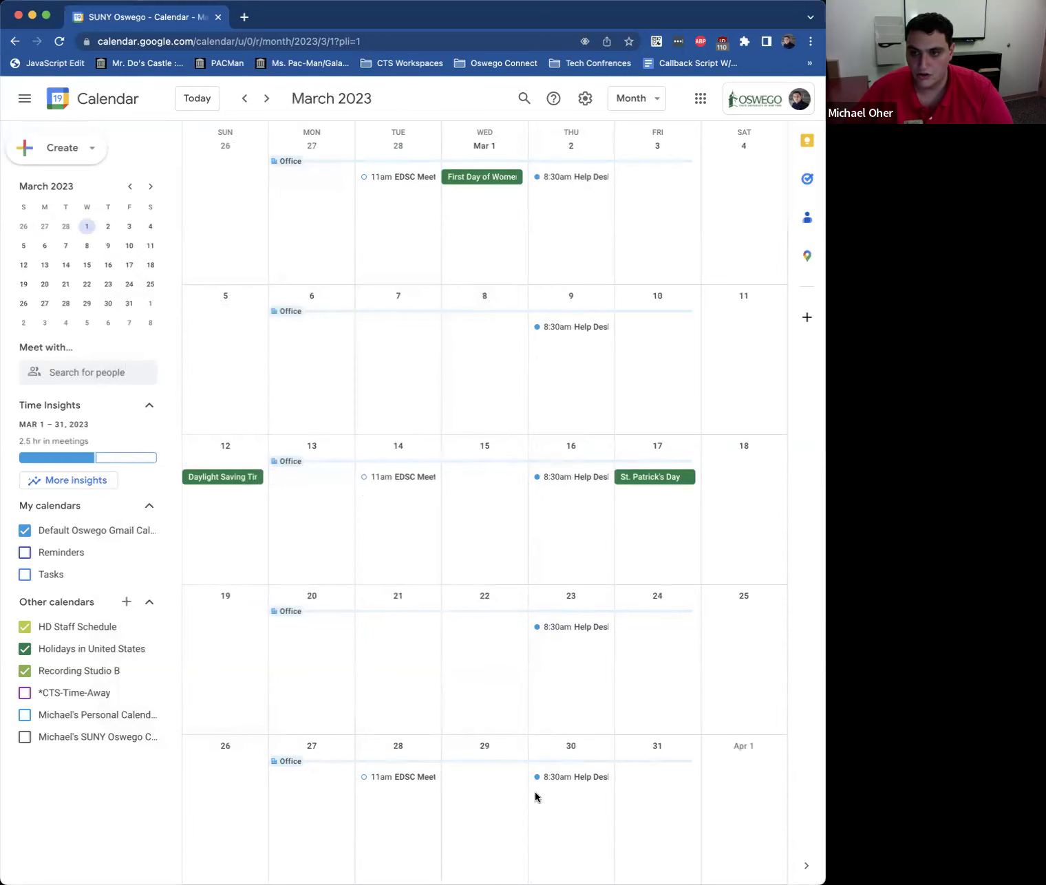
click(198, 99)
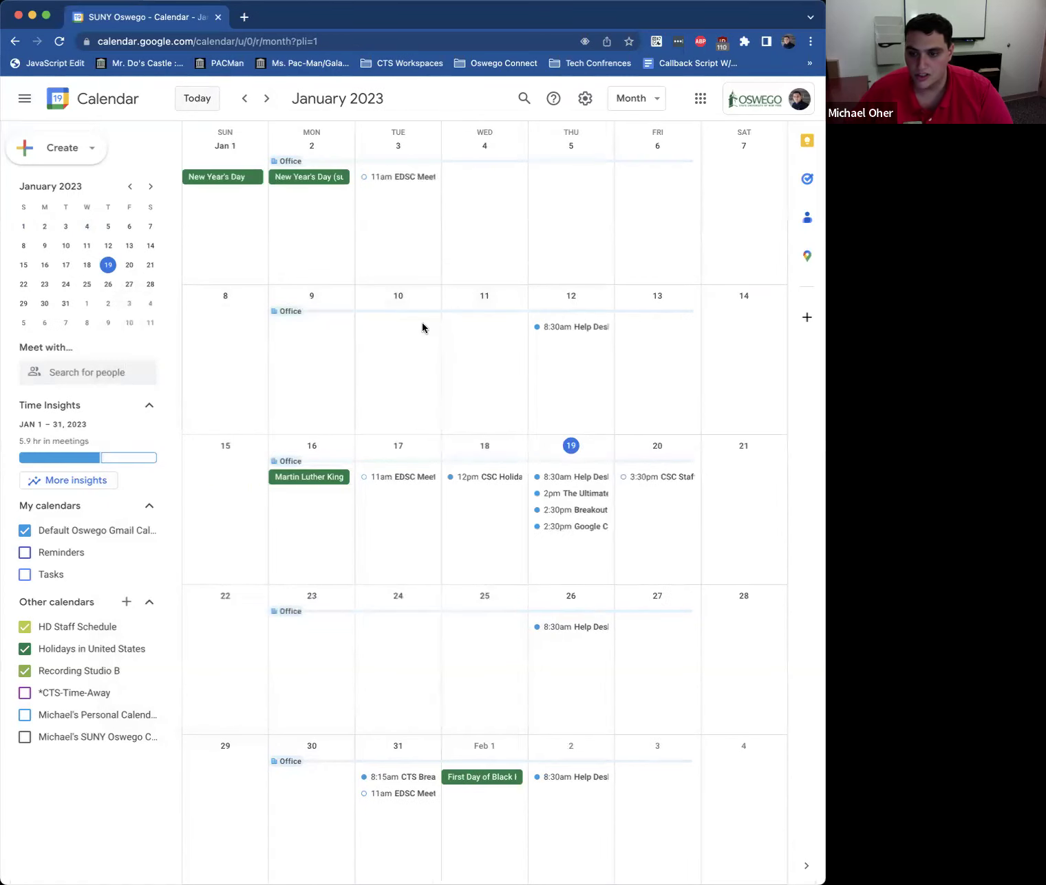
click(573, 510)
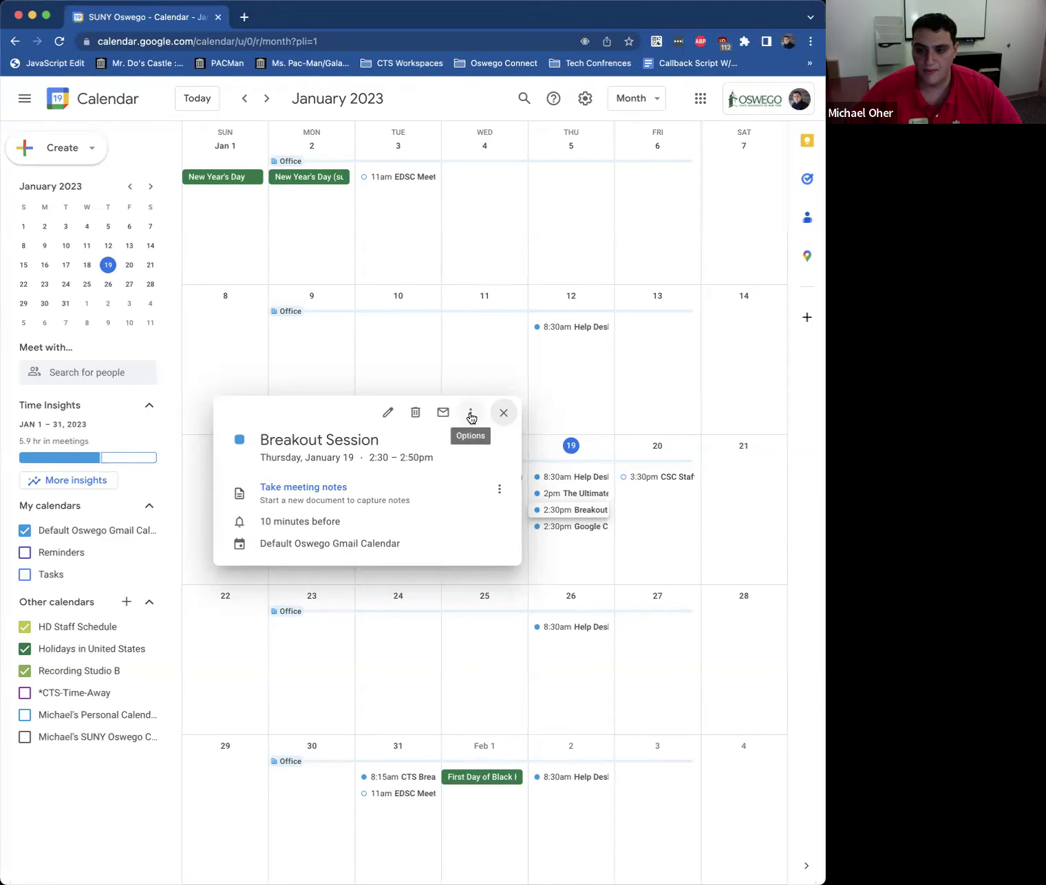
Step: Begin changing the event's owner and choose Help Desk as the new owner
click(471, 417)
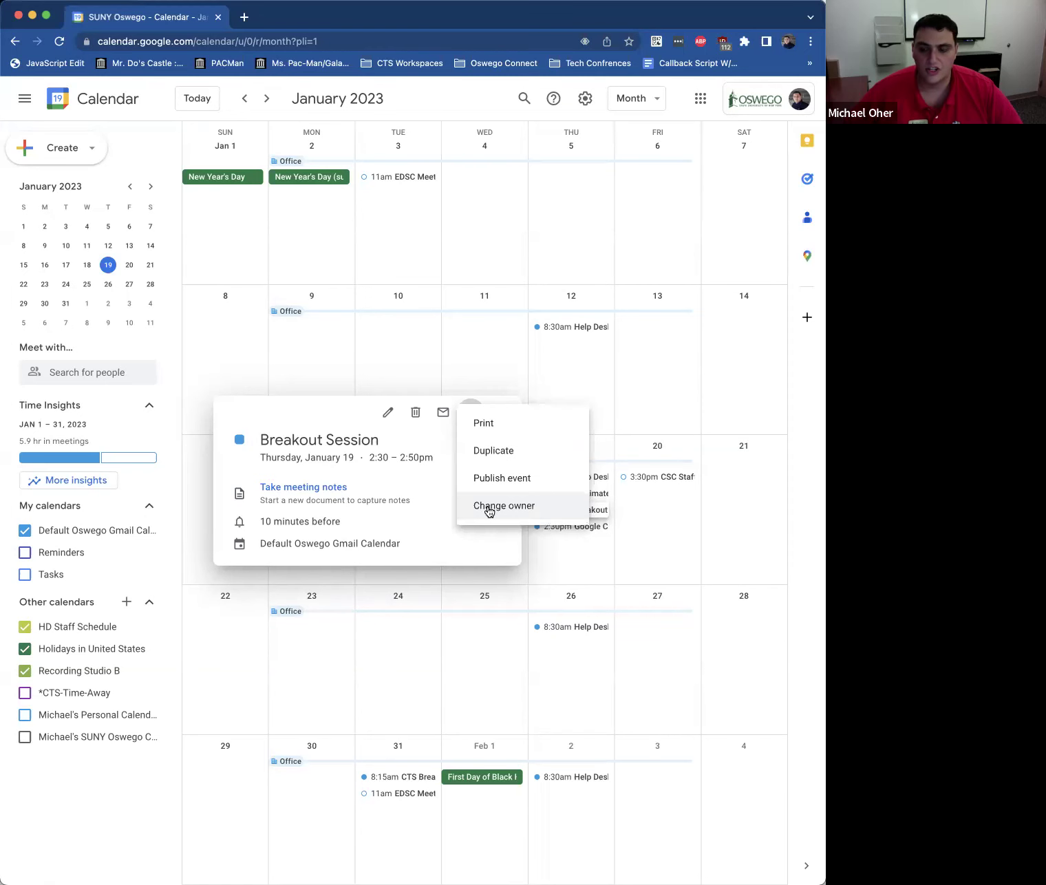
click(489, 508)
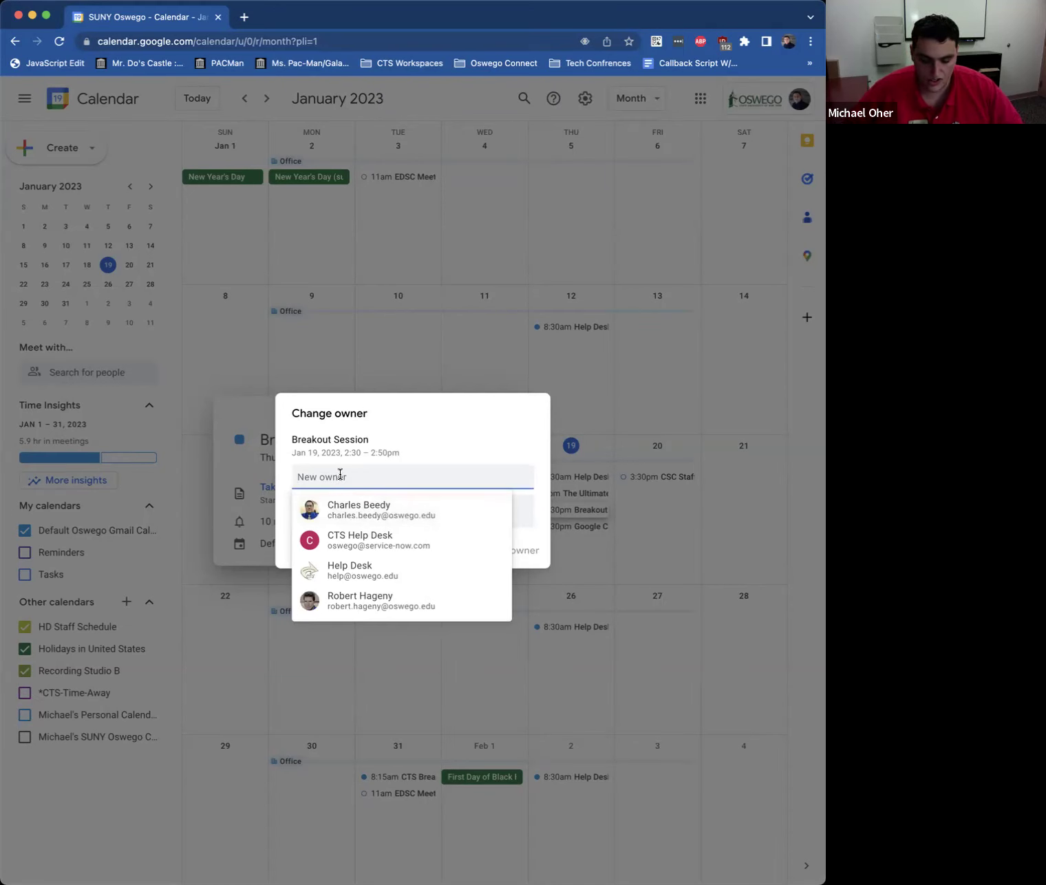
text(he)
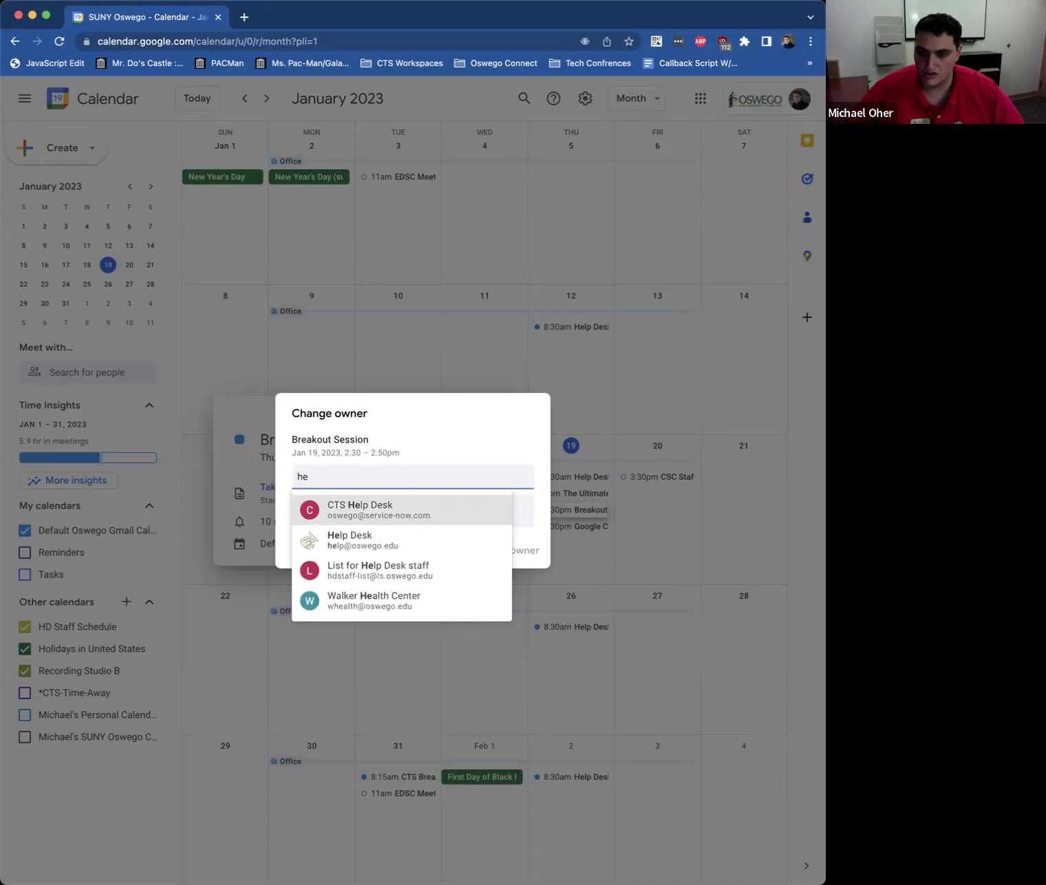
click(329, 546)
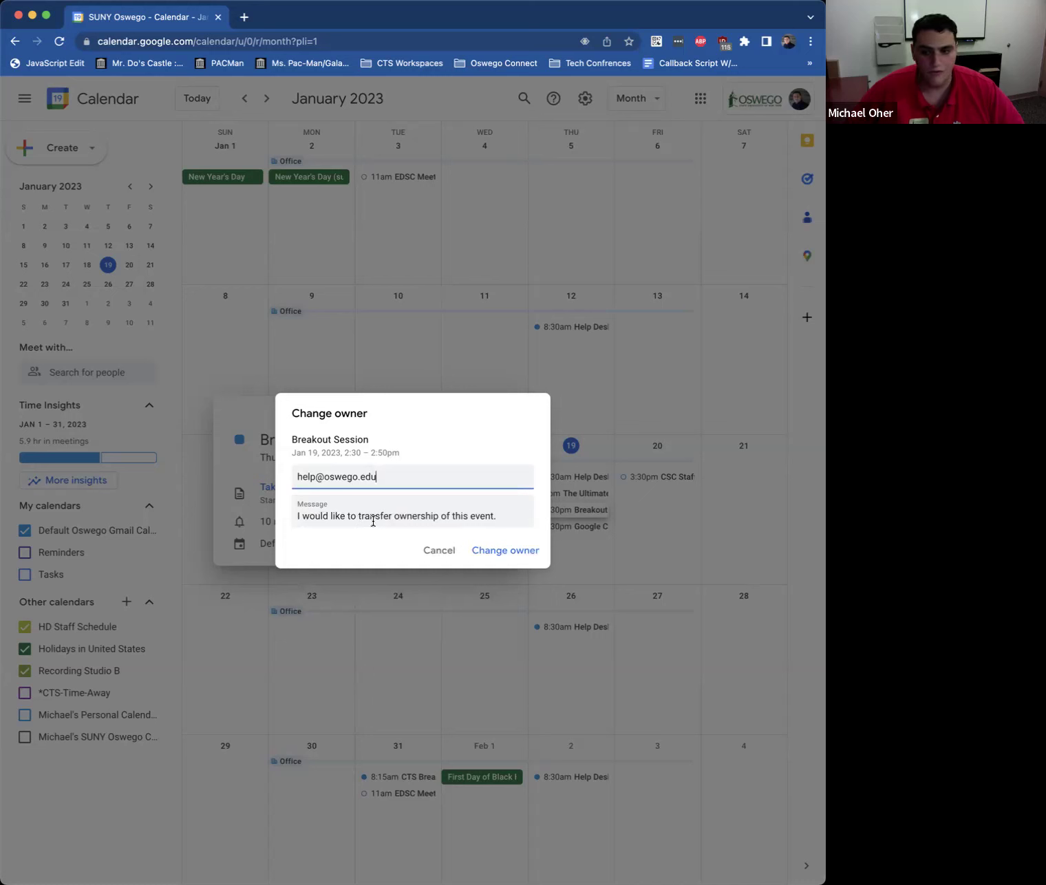
Step: Replace the note with 'I'm not available to present… could you take over', then confirm
click(499, 515)
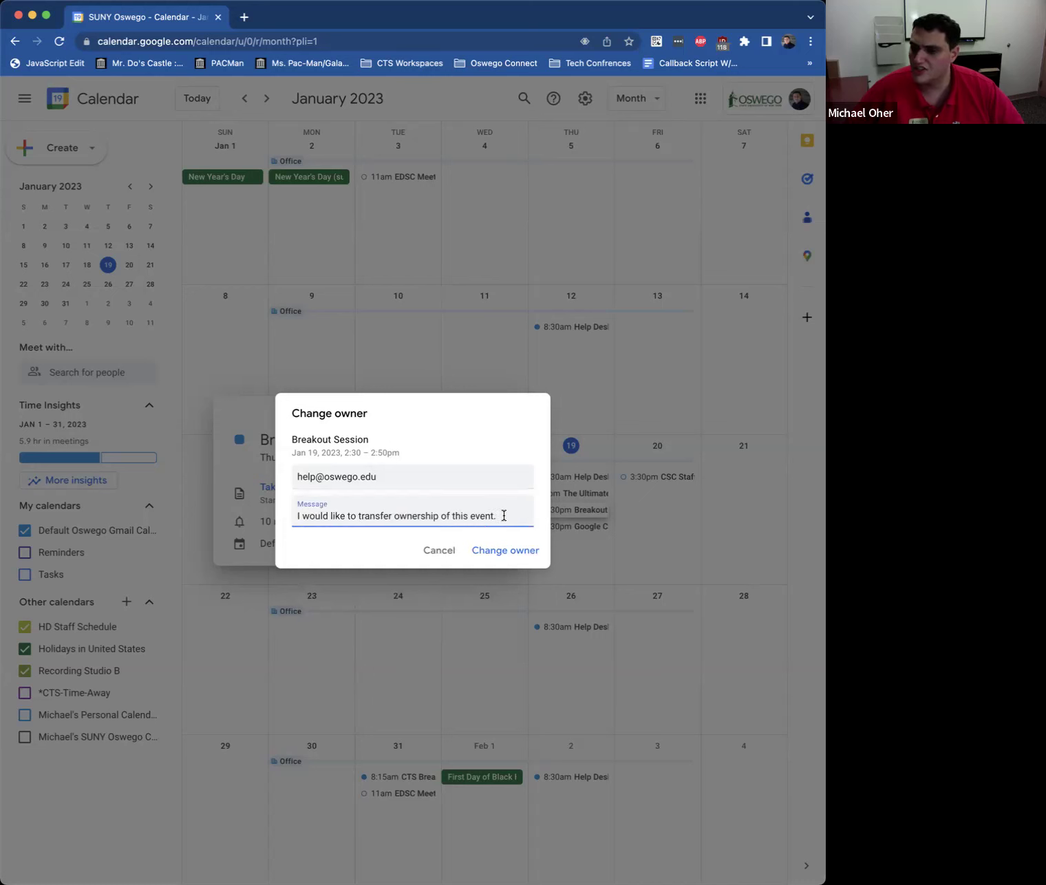
key(super+a)
text(H)
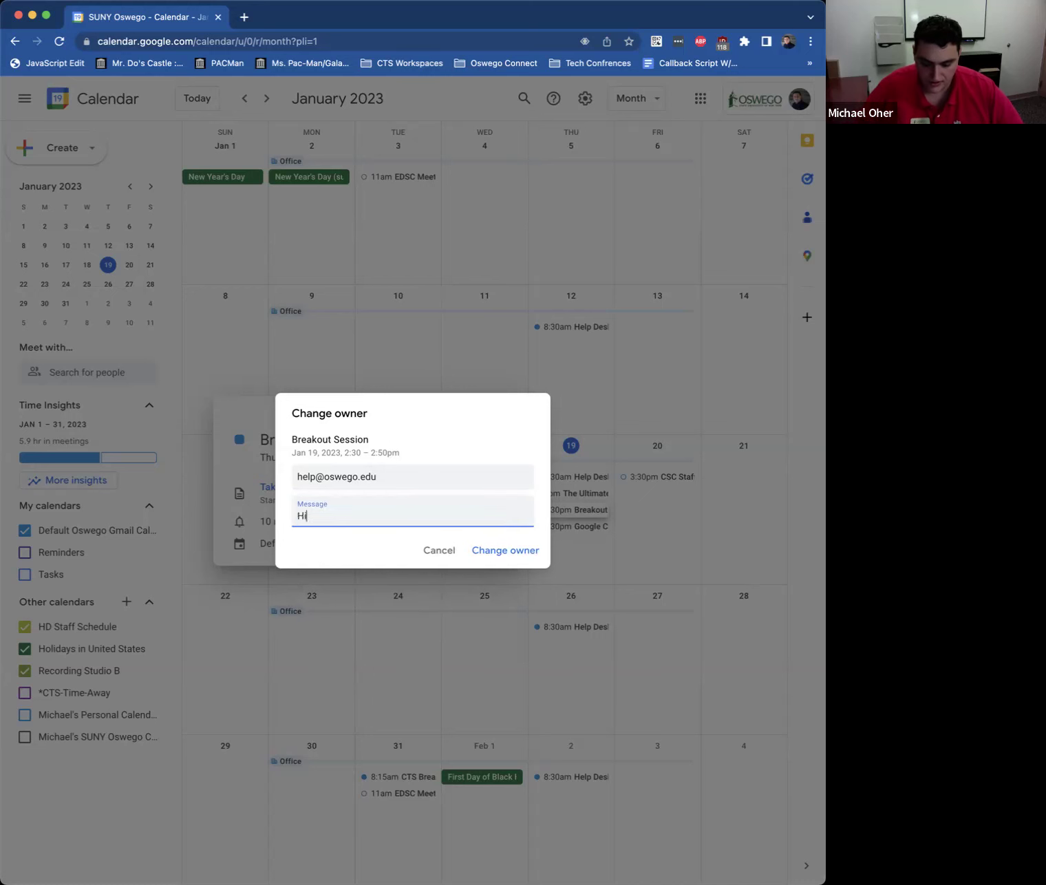
text(i, I'm not)
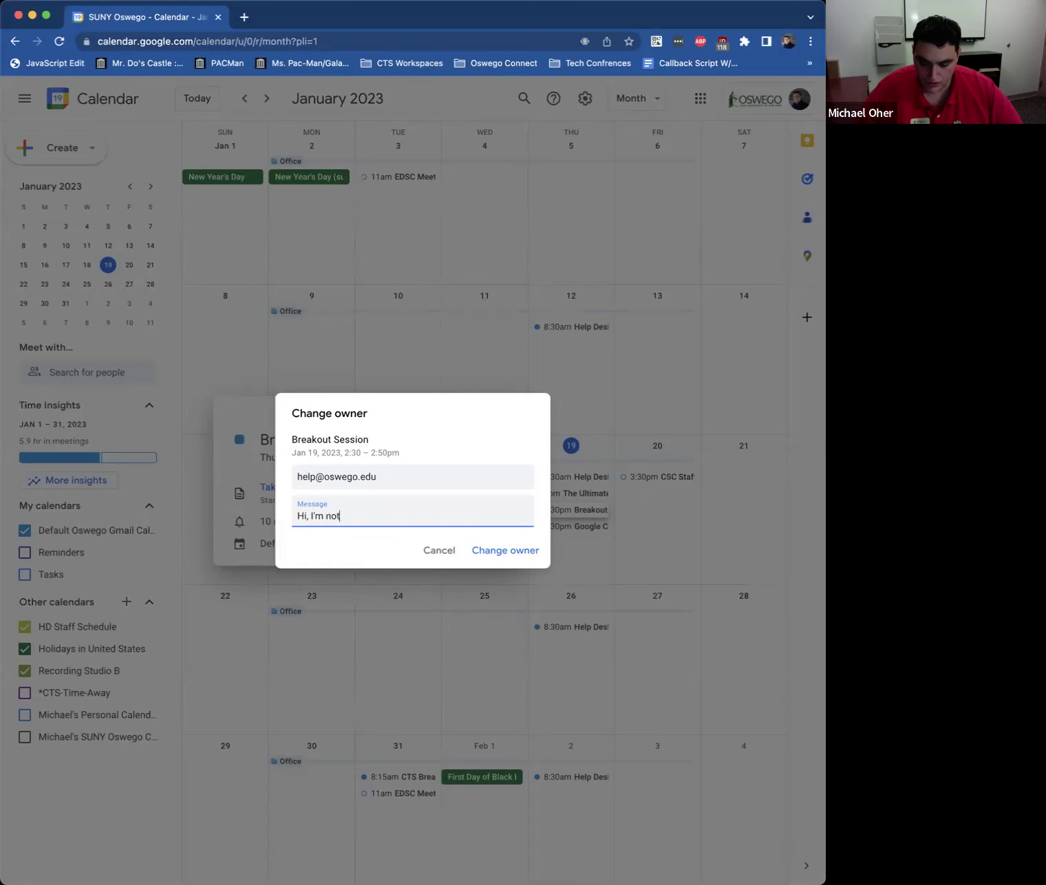
text( available to present at this session )
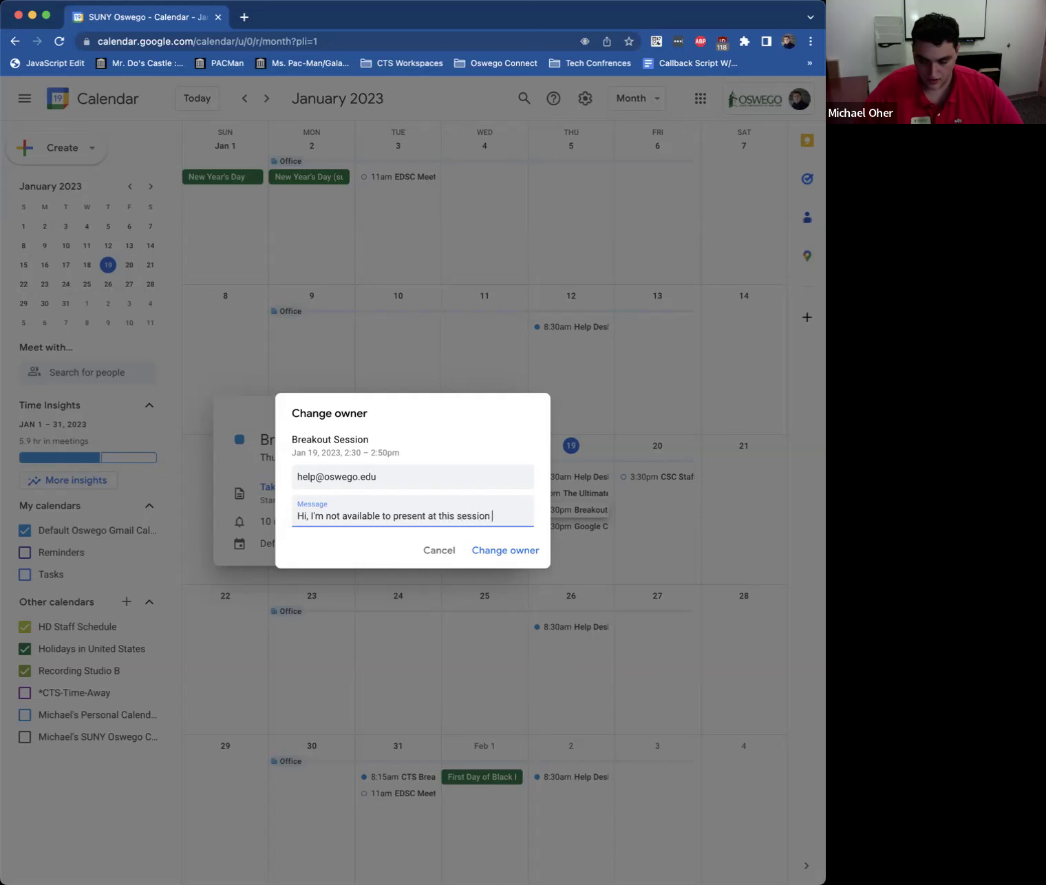
text(Iw as)
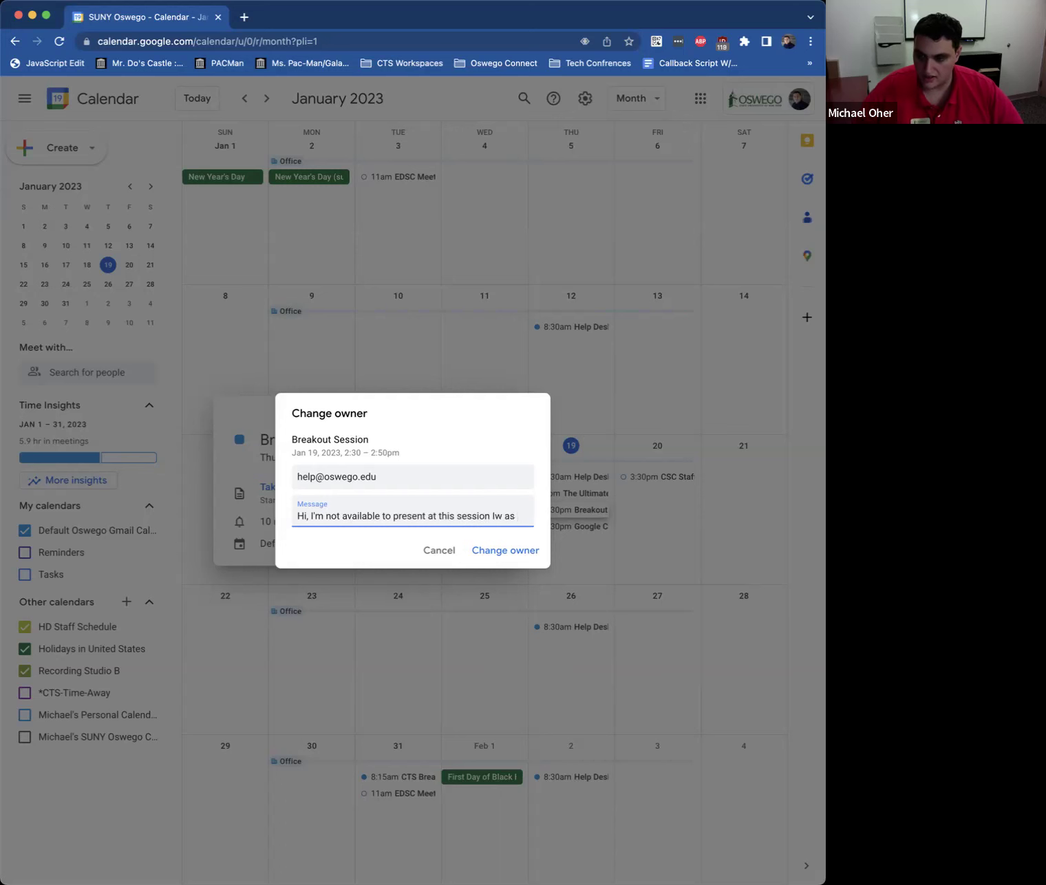
key(BackSpace)
text(was w)
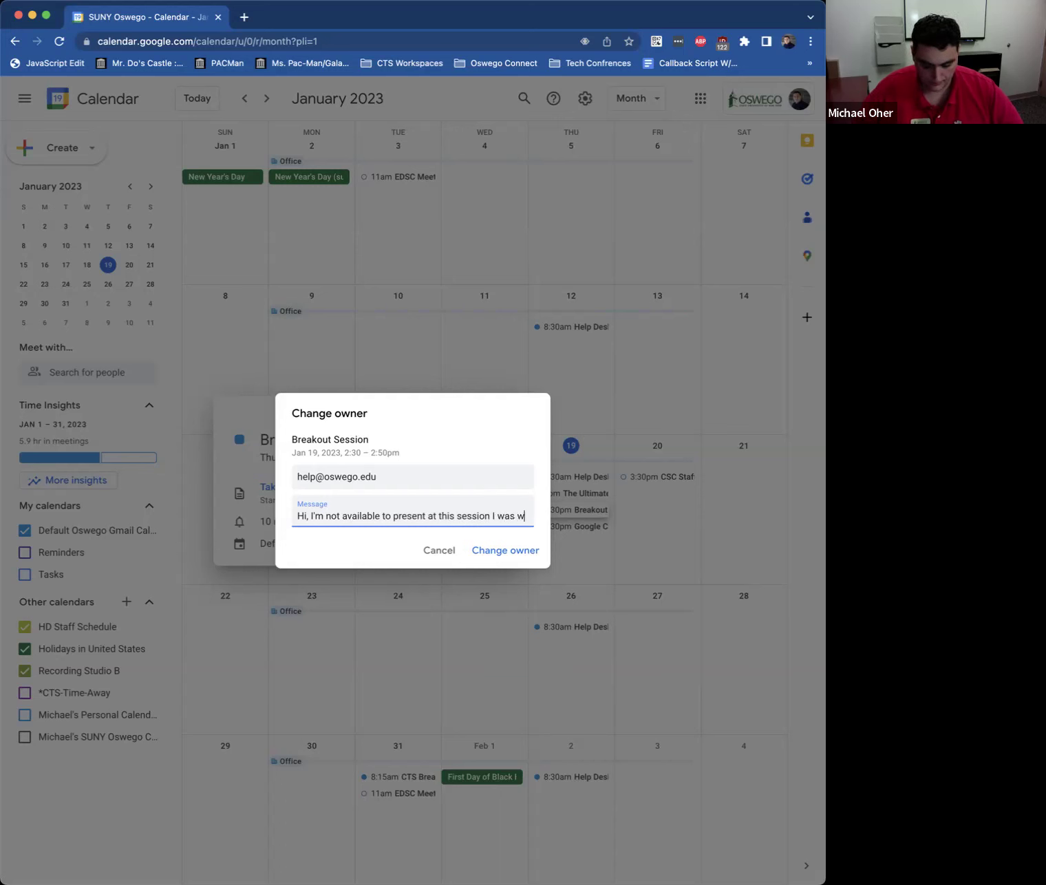
text(ondering if you could take o)
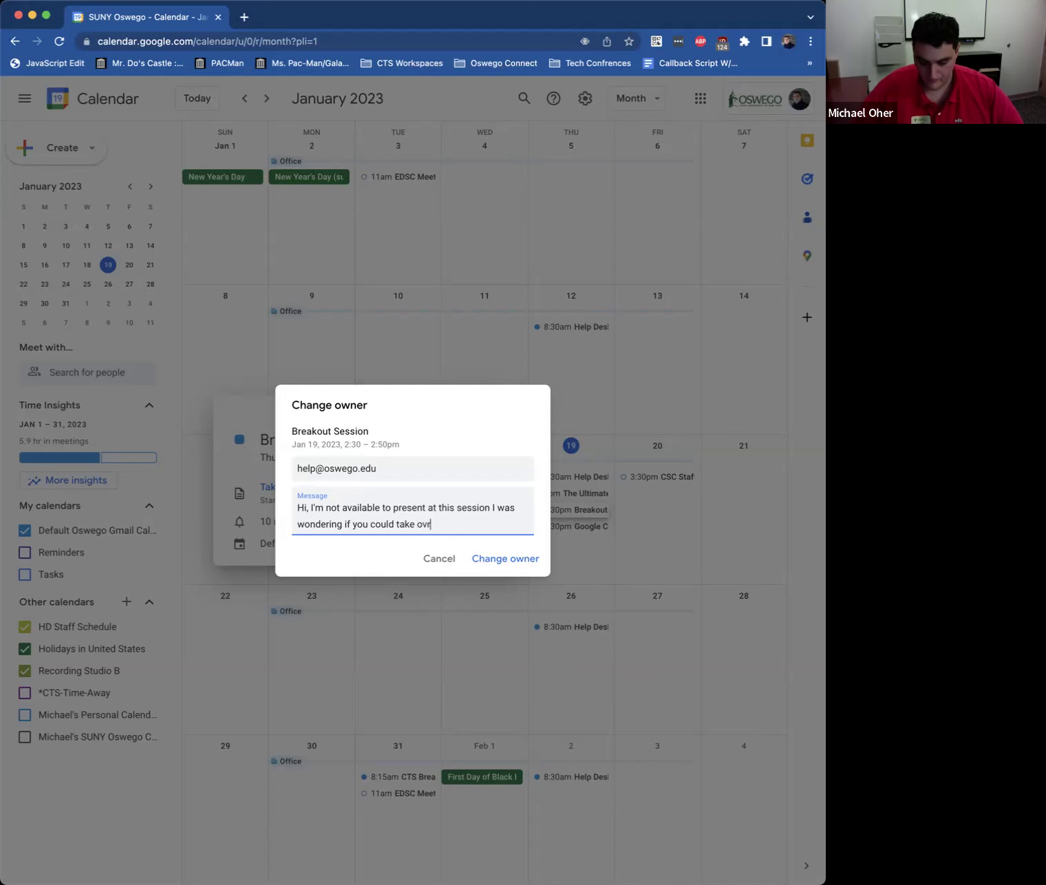
text(ver.)
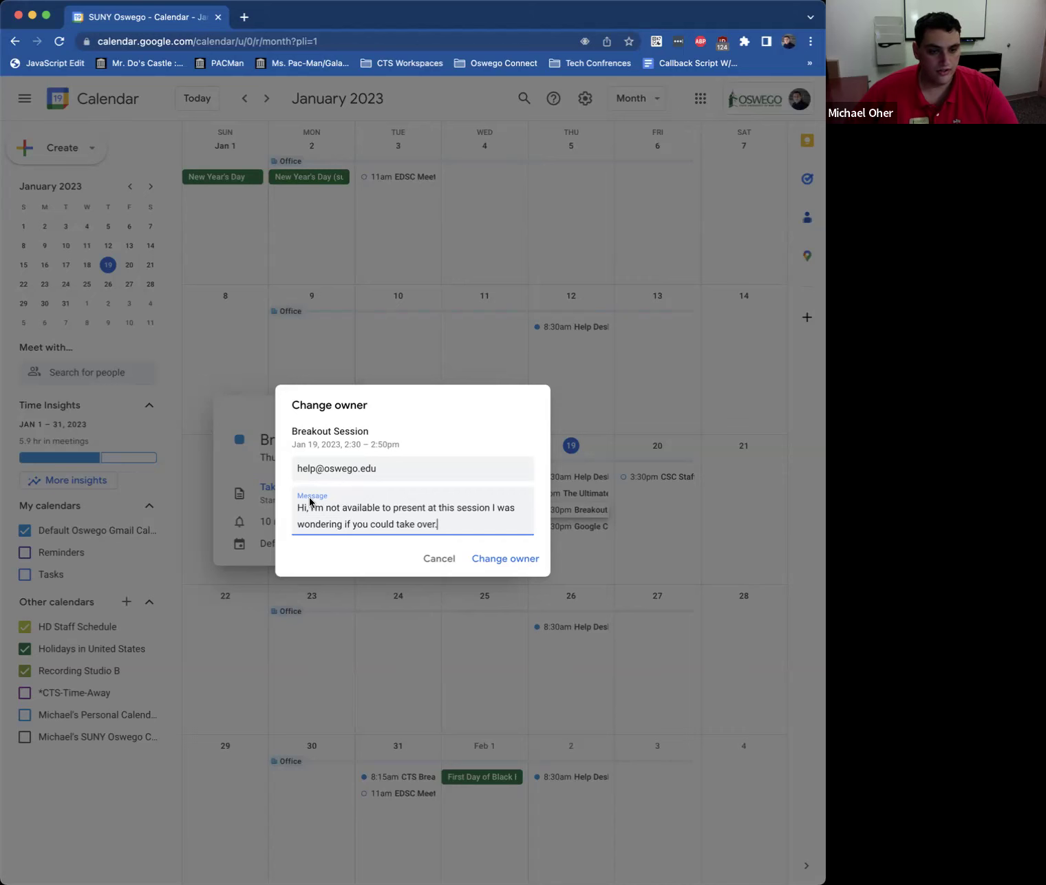
click(487, 564)
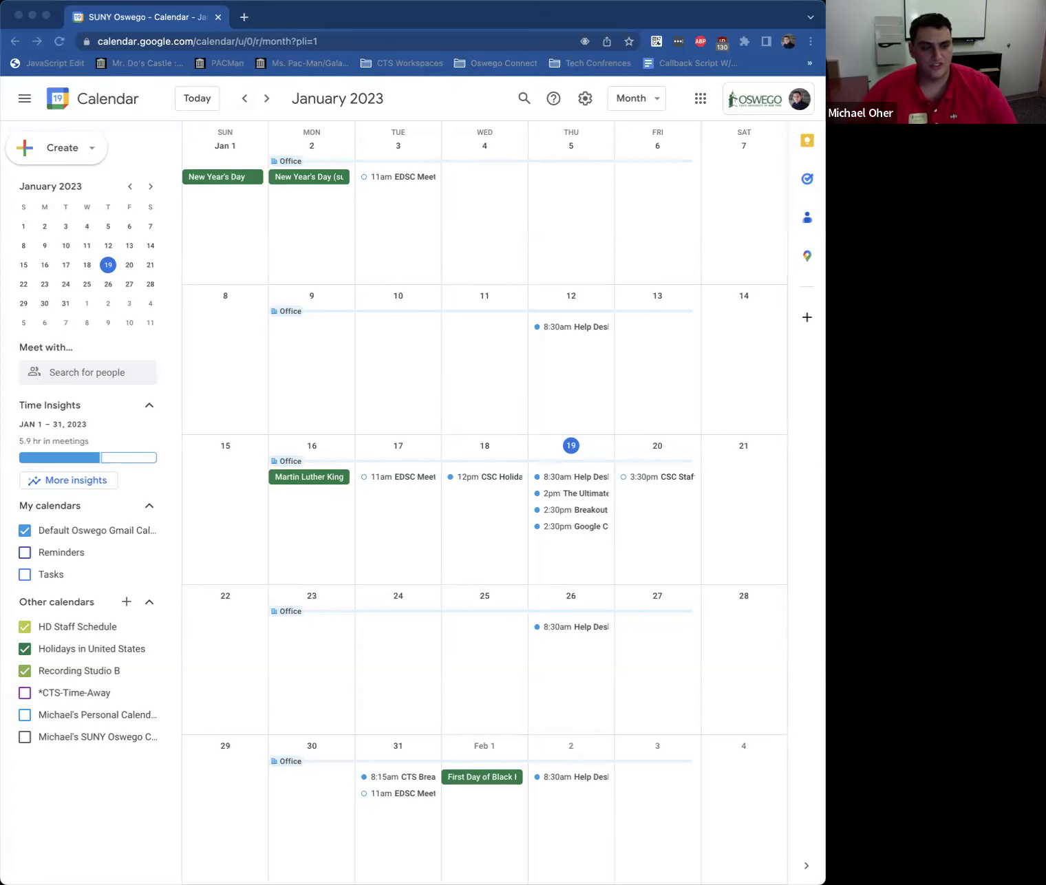
Step: Open two new Chrome tabs and go to gmail.com in the second
click(244, 18)
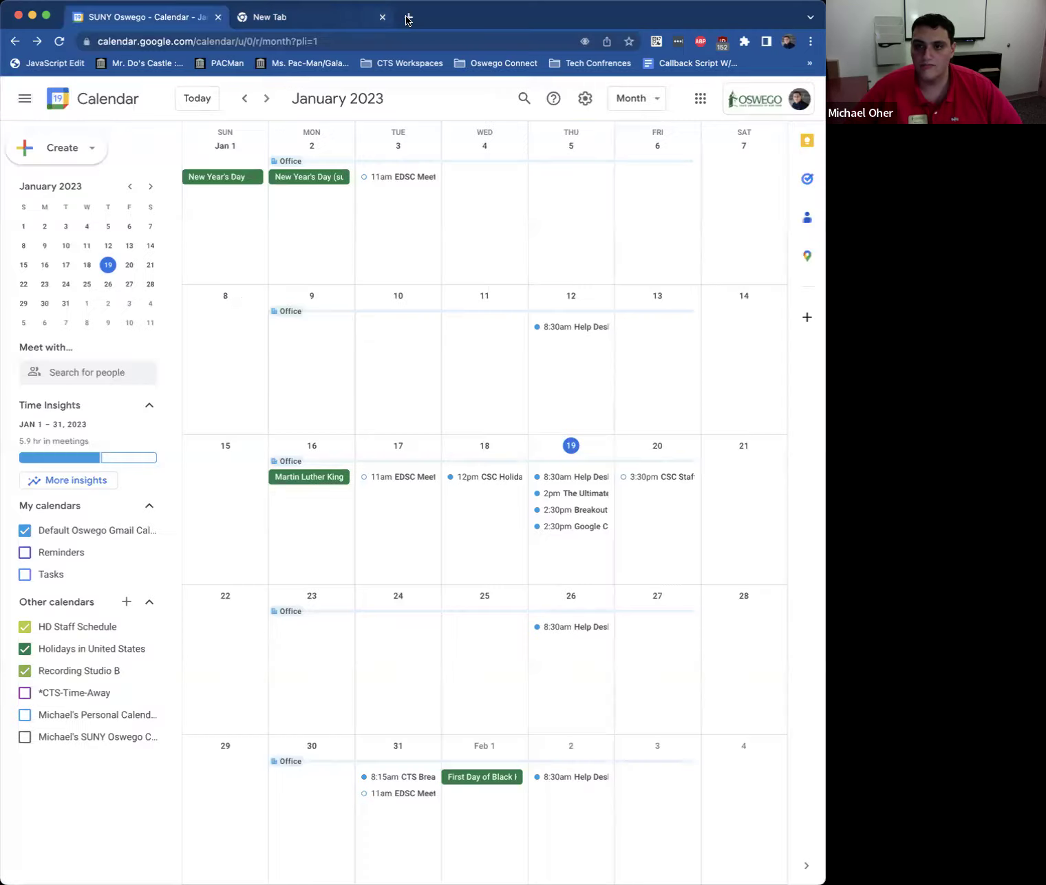
click(409, 17)
text(gmail.com)
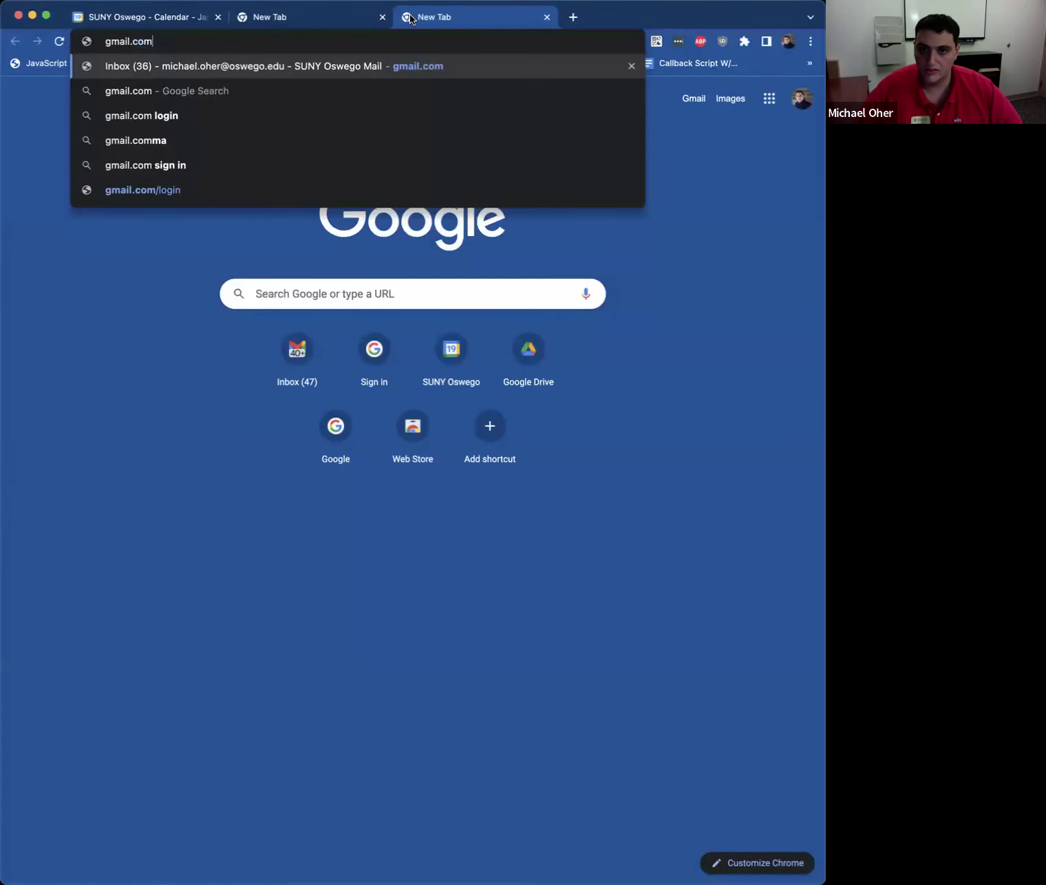
key(Return)
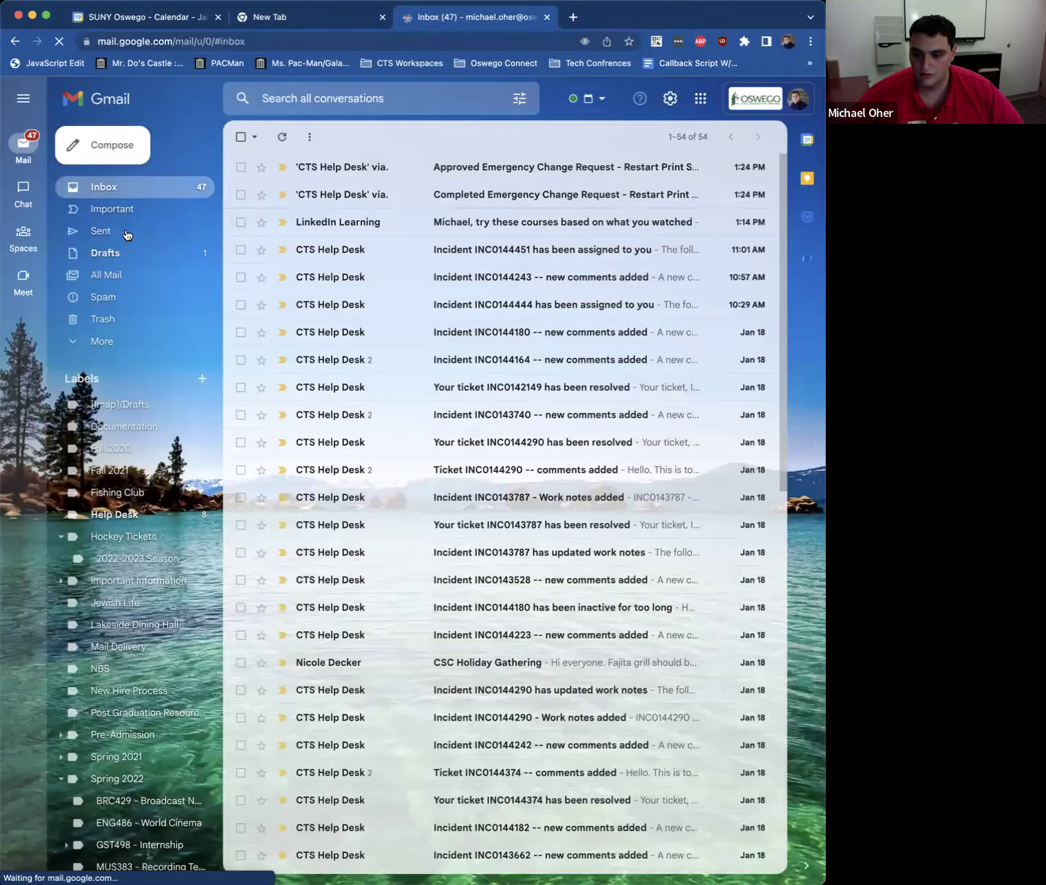
Step: Start a full-size new email addressed to your own address
click(122, 148)
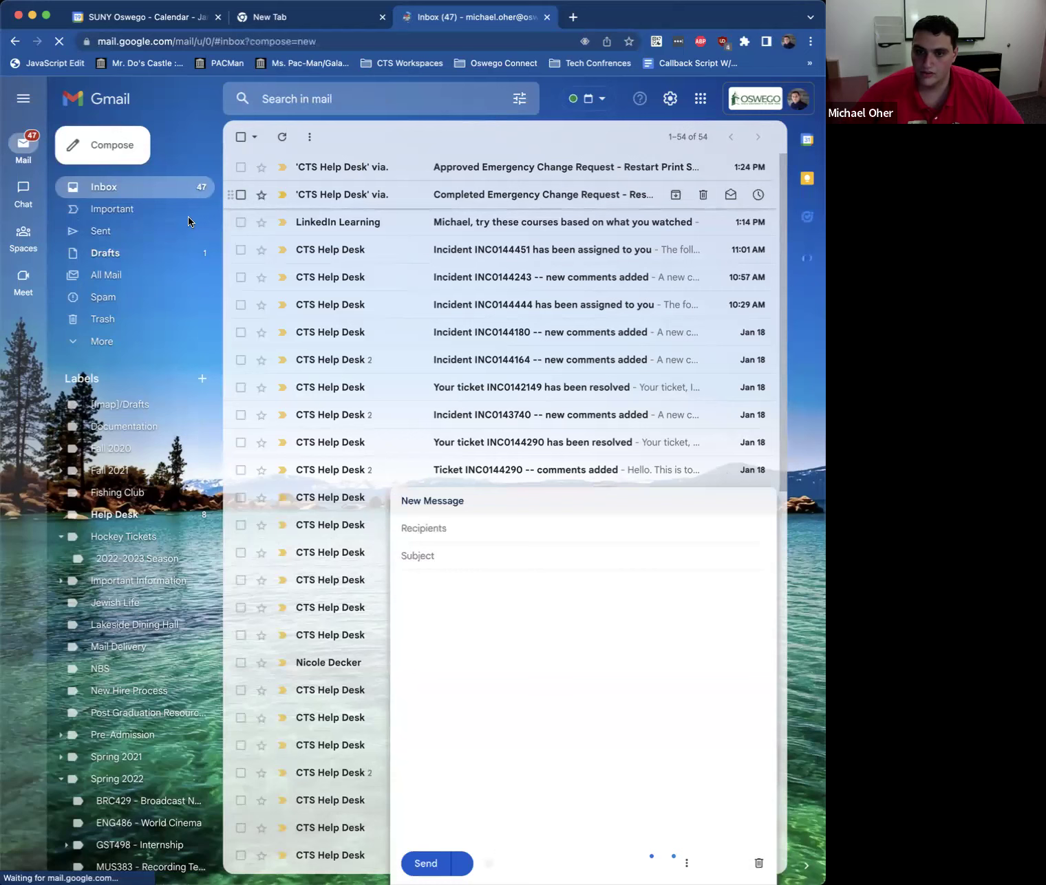
click(605, 507)
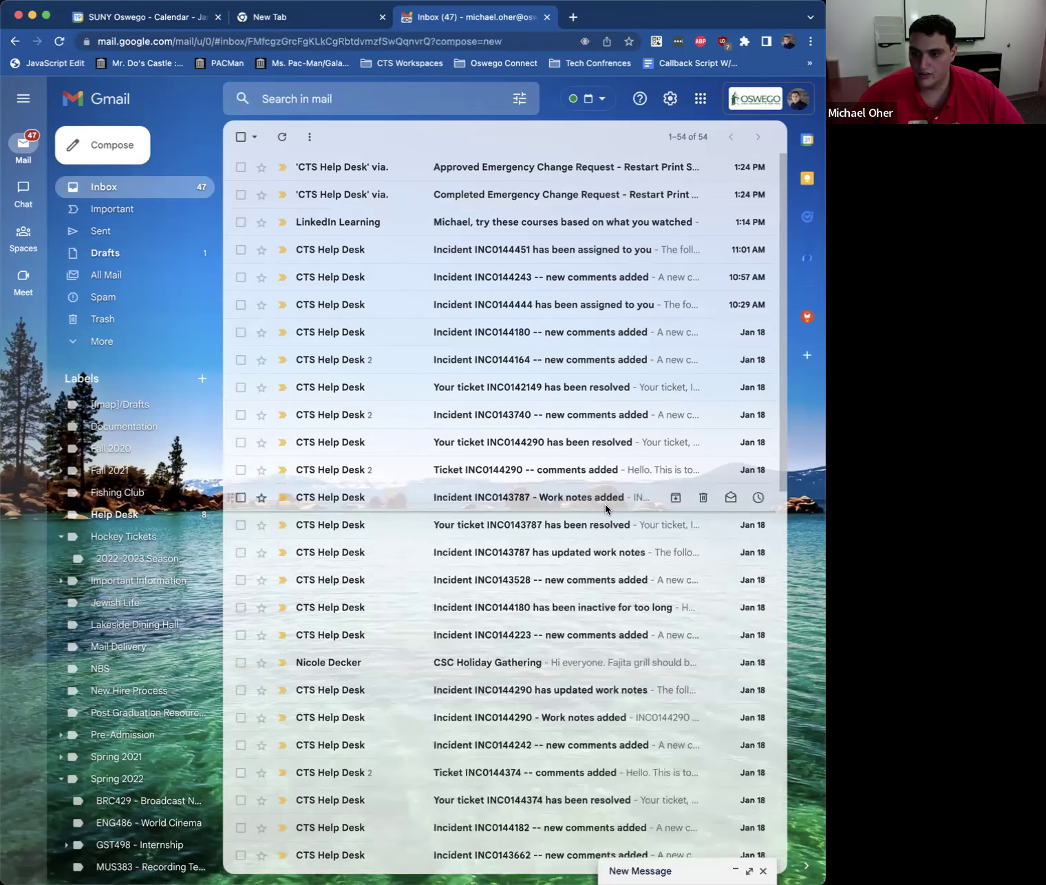
click(605, 507)
click(123, 147)
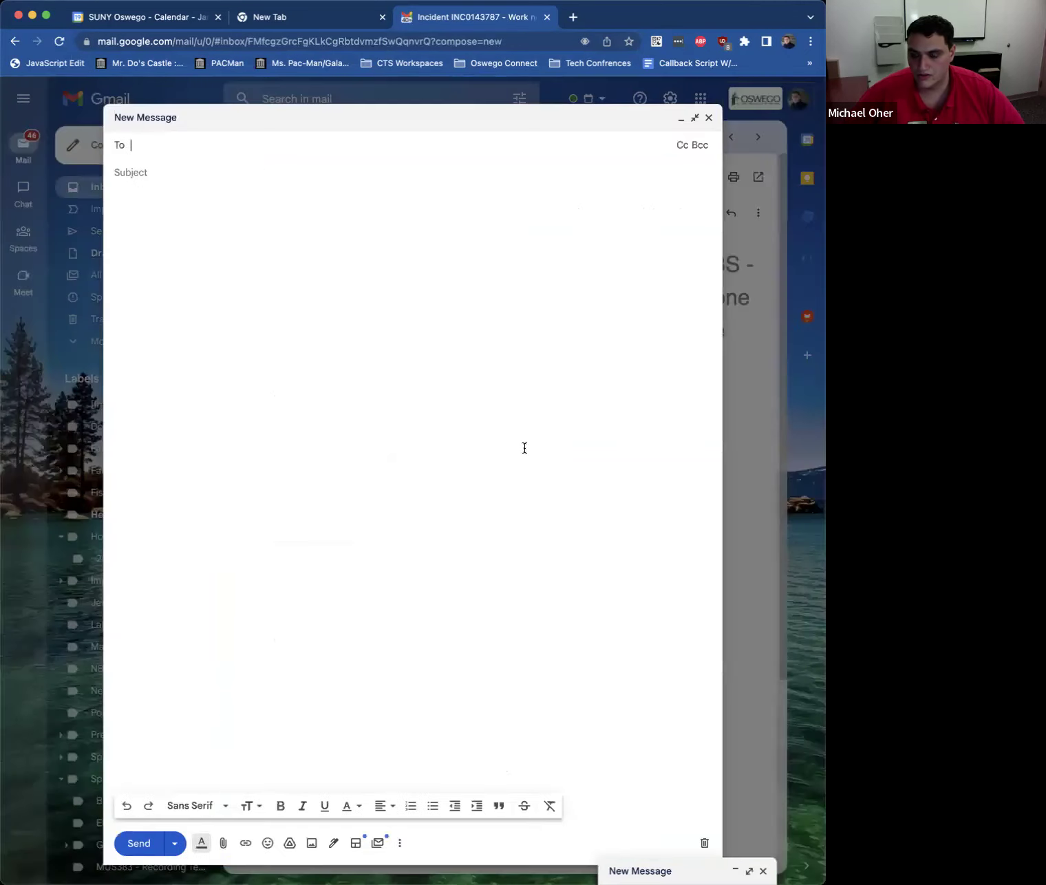
click(567, 501)
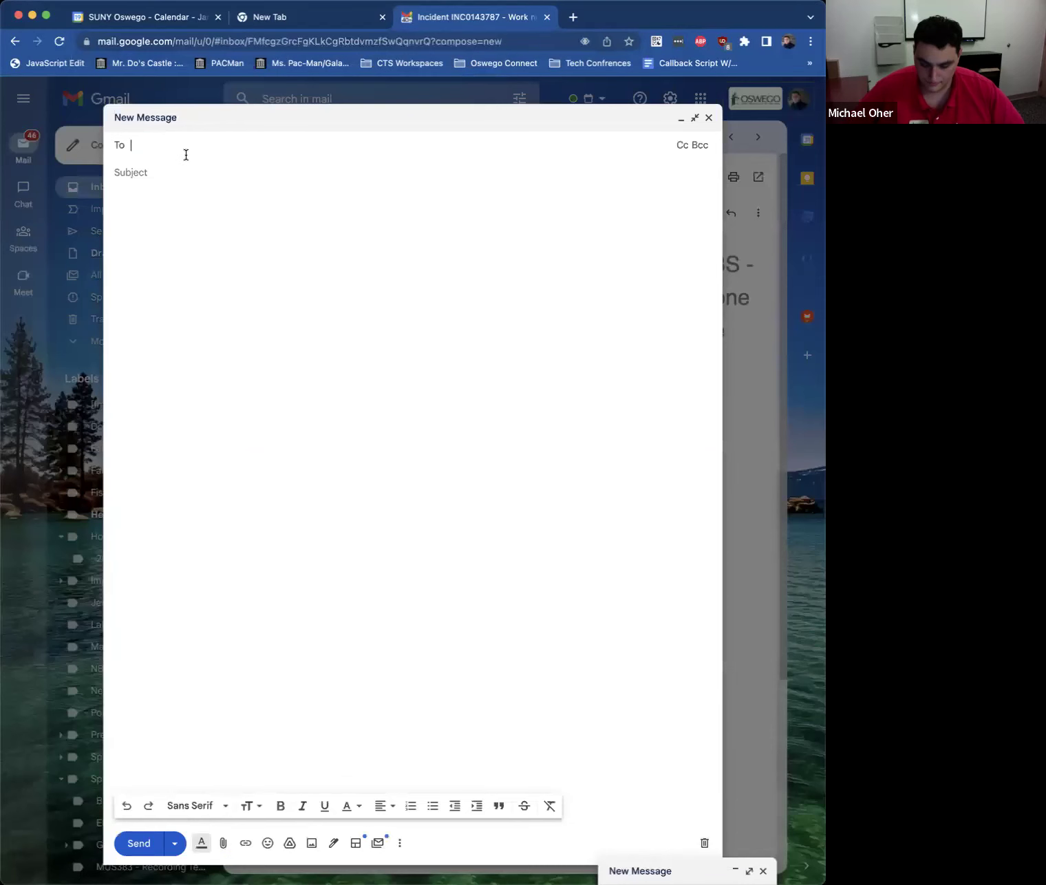
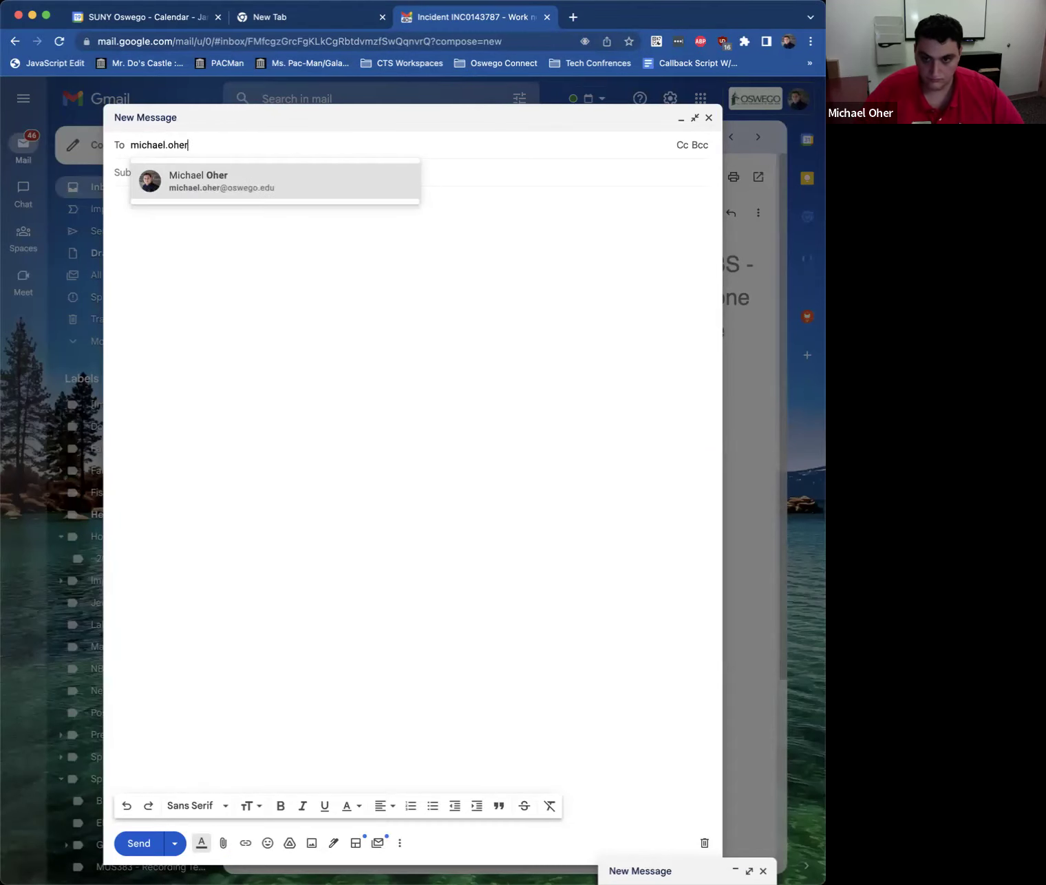
click(142, 175)
Step: Set the email subject to 'Breakout Session'
click(150, 184)
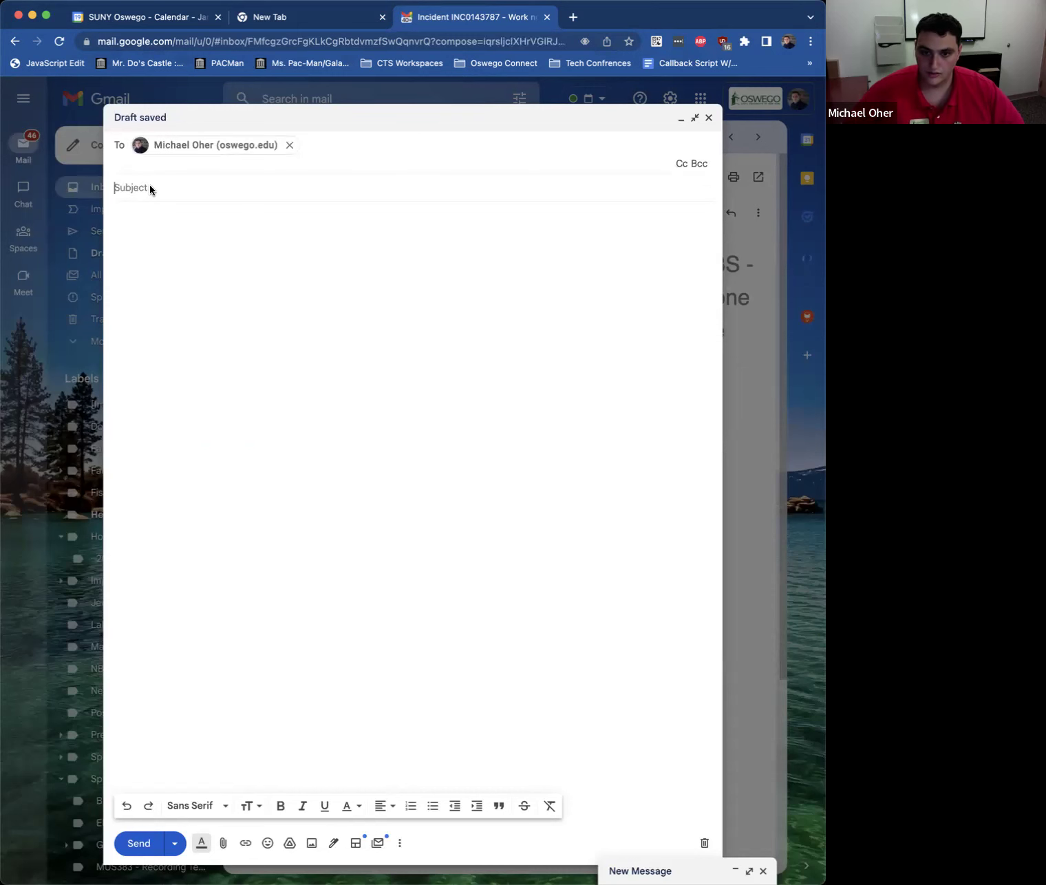
text(Hi)
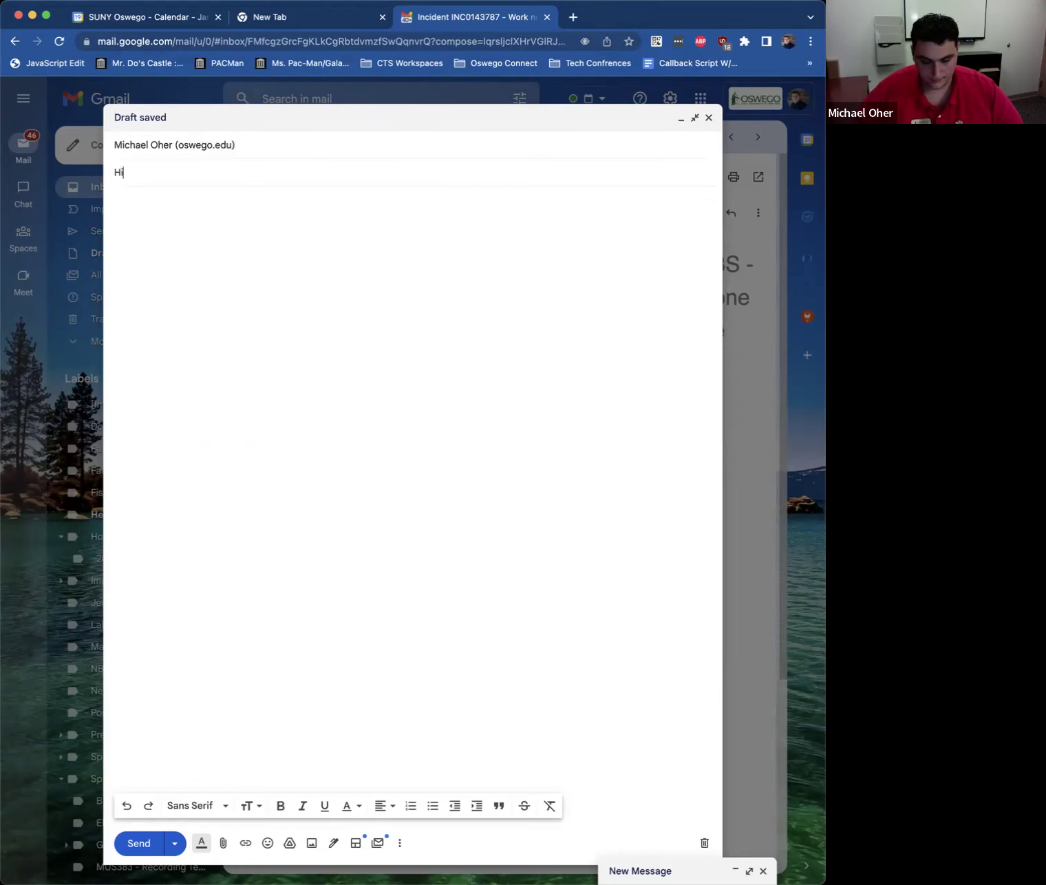
key(Tab)
drag(141, 172, 18, 153)
text(Breakout Session)
Step: Write a body requesting a breakout session on 1/19/23 at 2:30 PM and send it
click(180, 217)
text(Hi I was looking to)
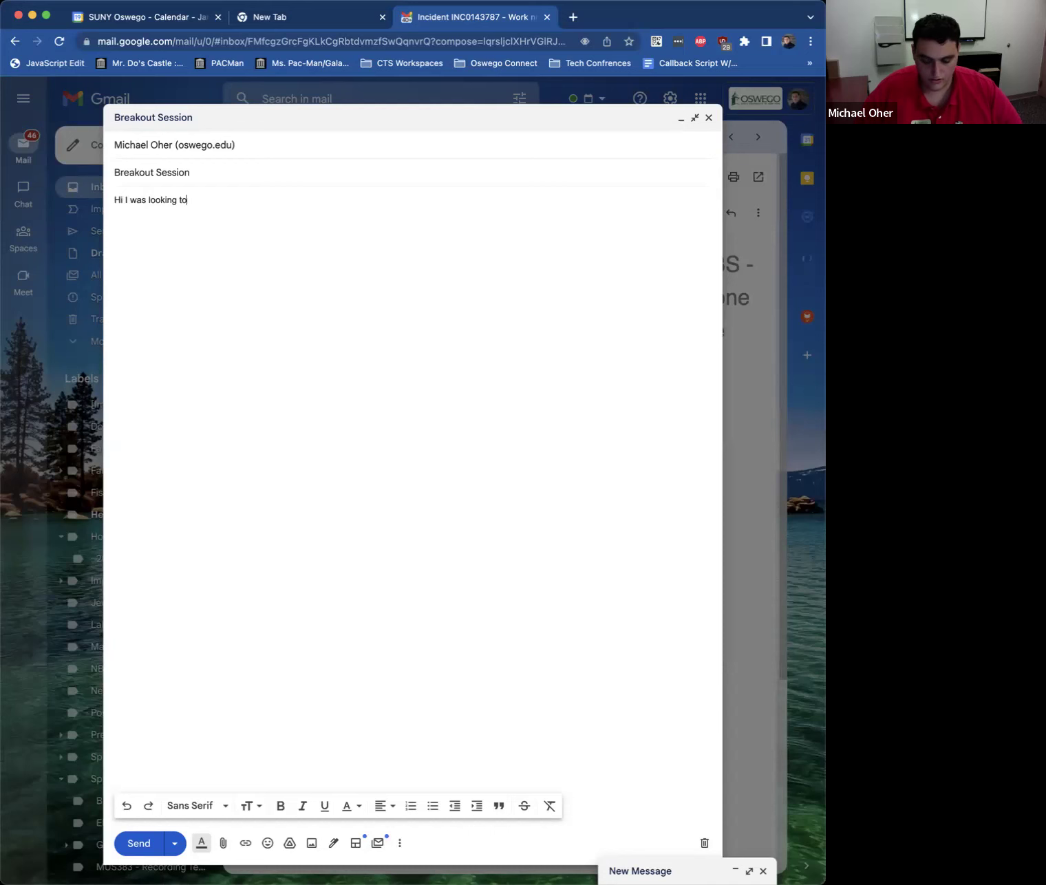
text( schedule)
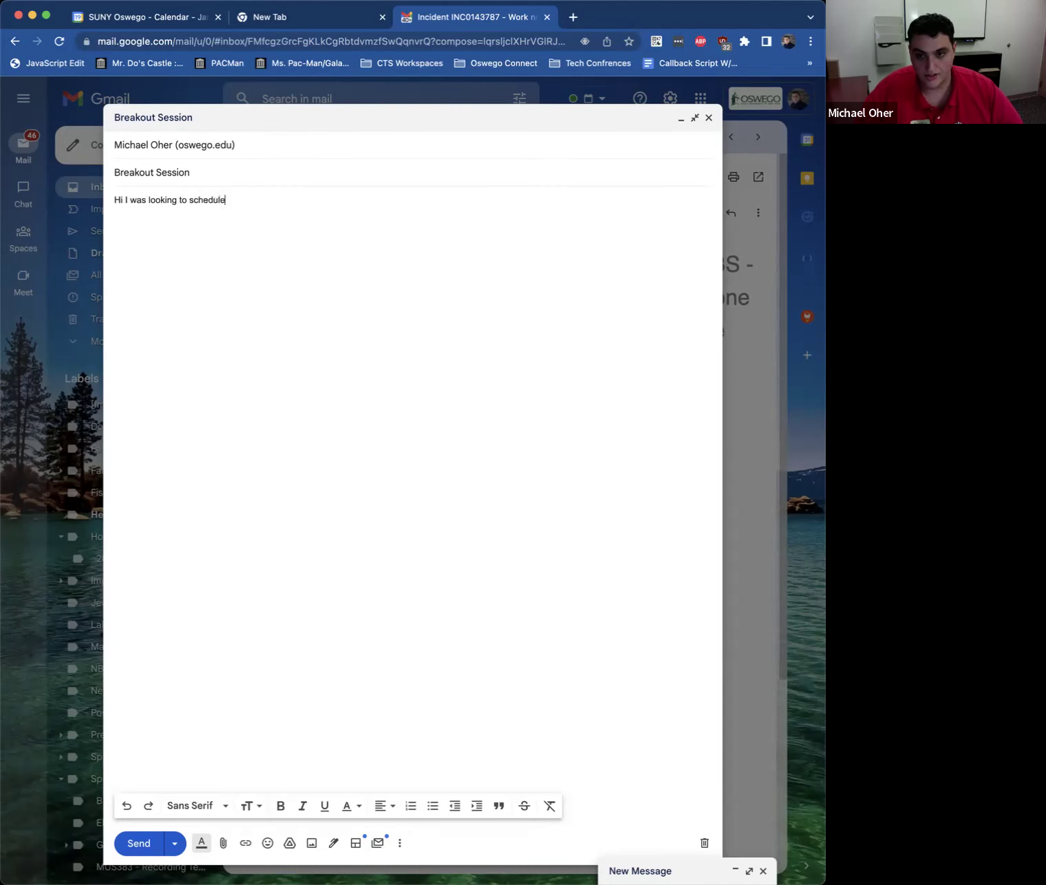
text( a breako)
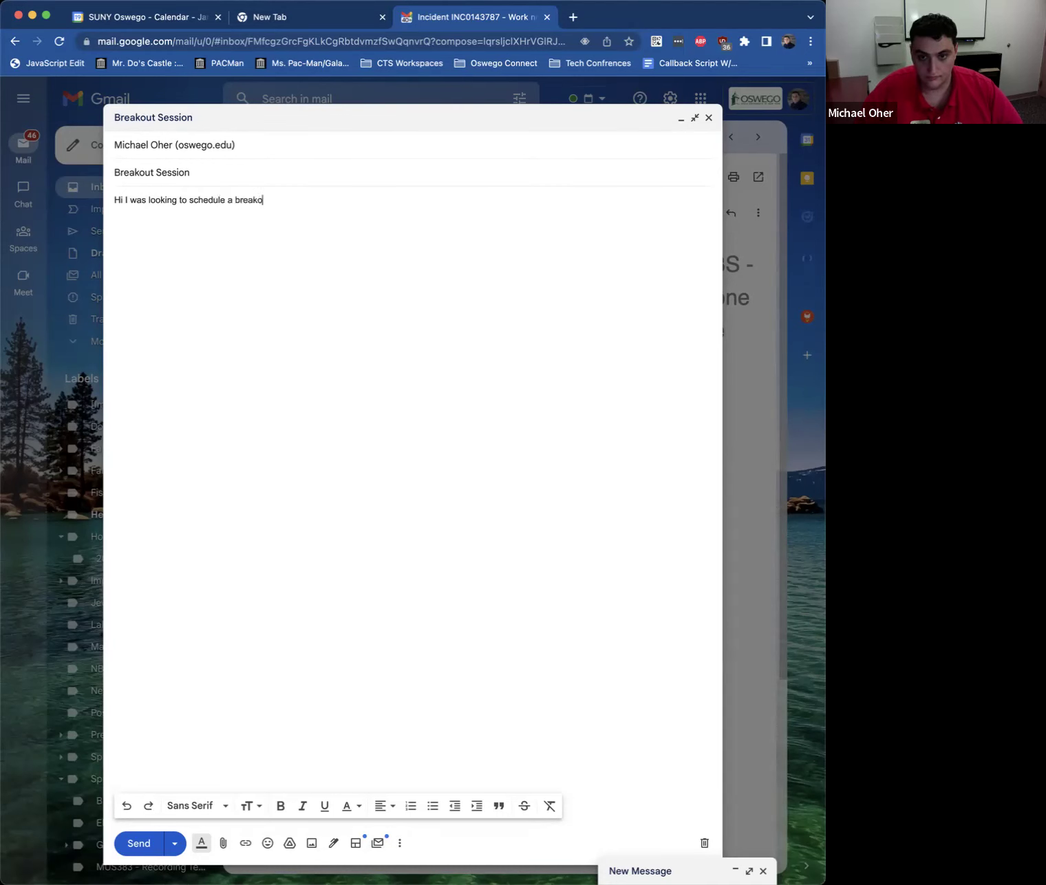
text(ut session today at)
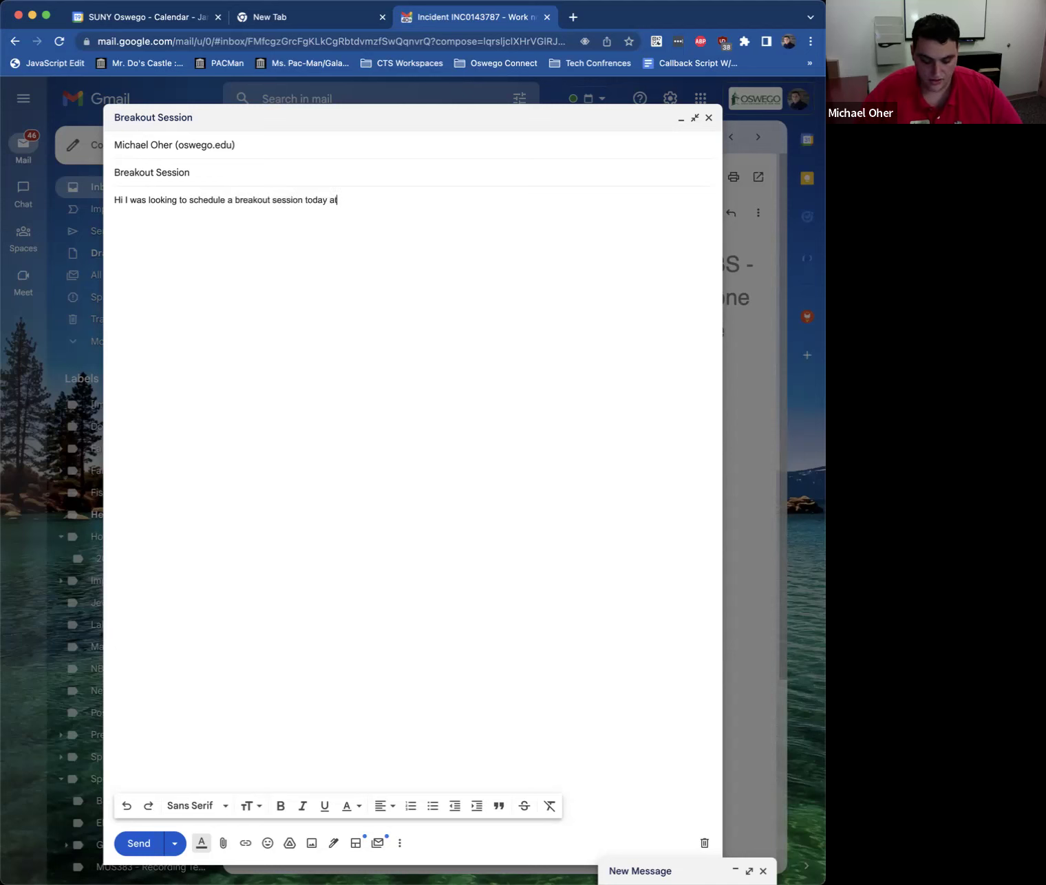
key(BackSpace)
key(BackSpace)
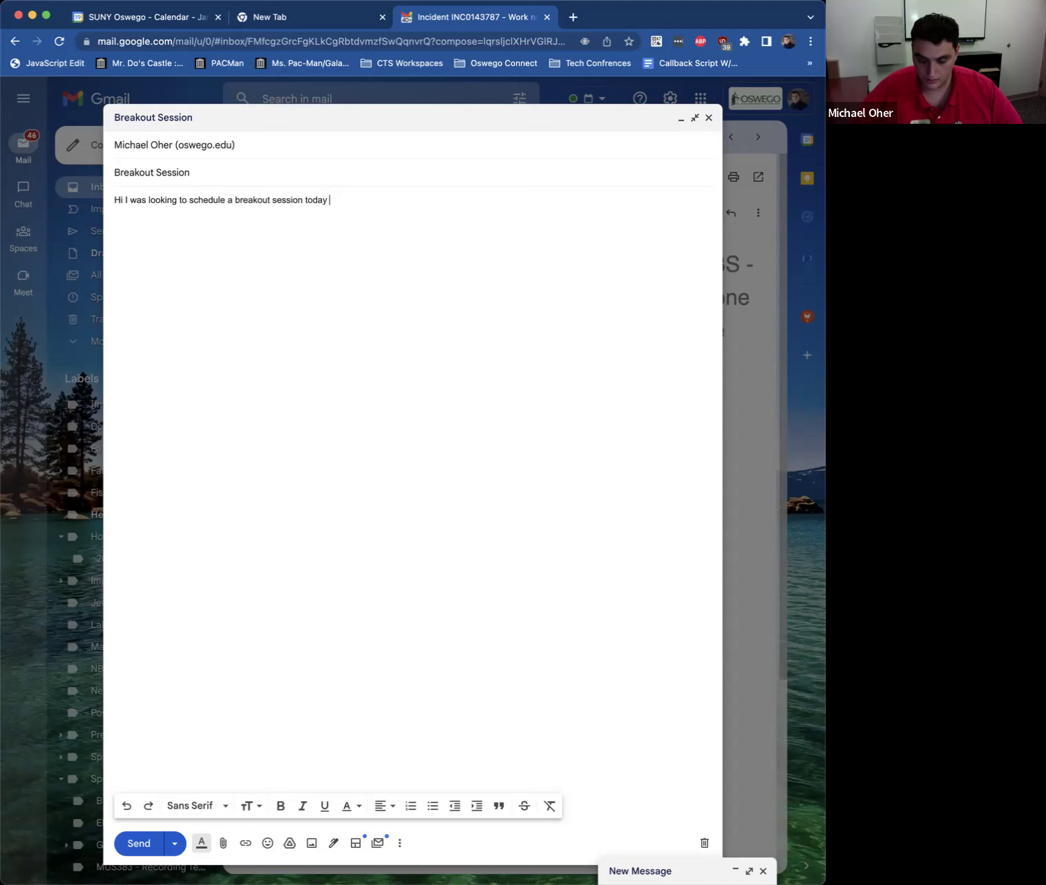
text(1/19/)
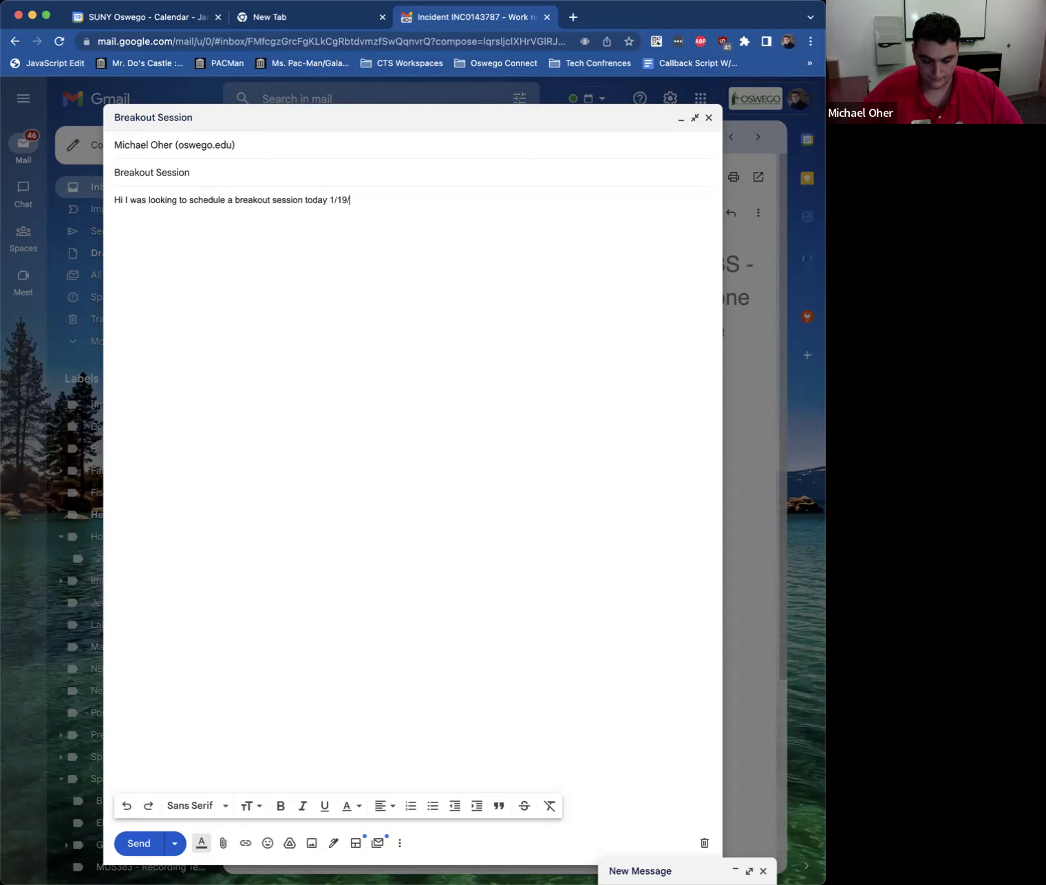
text(23 at 2:30 PM.)
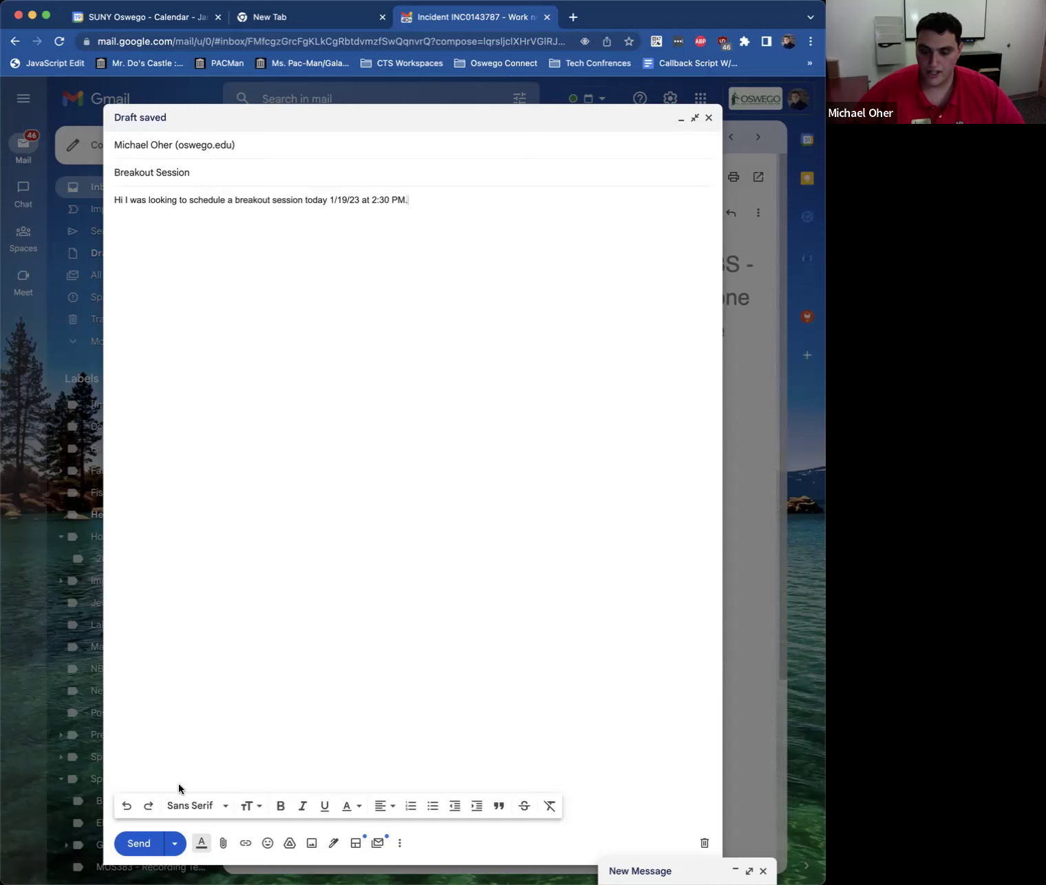
click(140, 844)
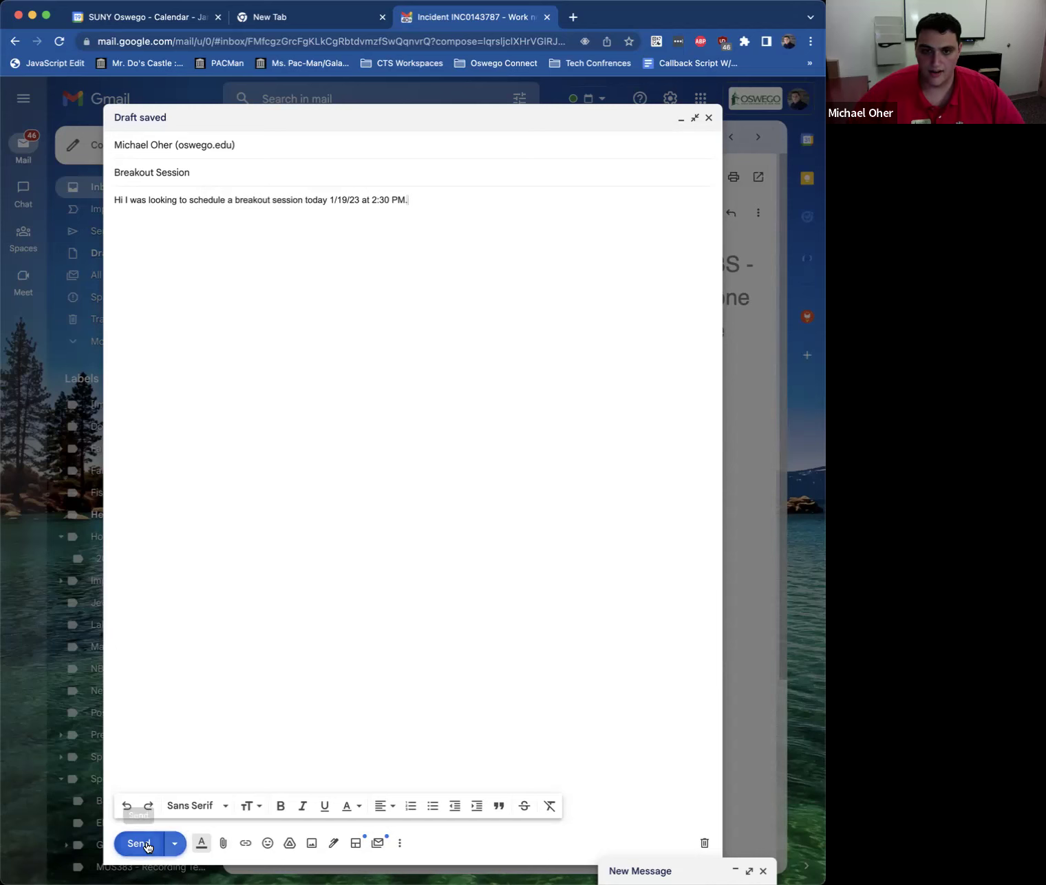
click(24, 232)
click(117, 187)
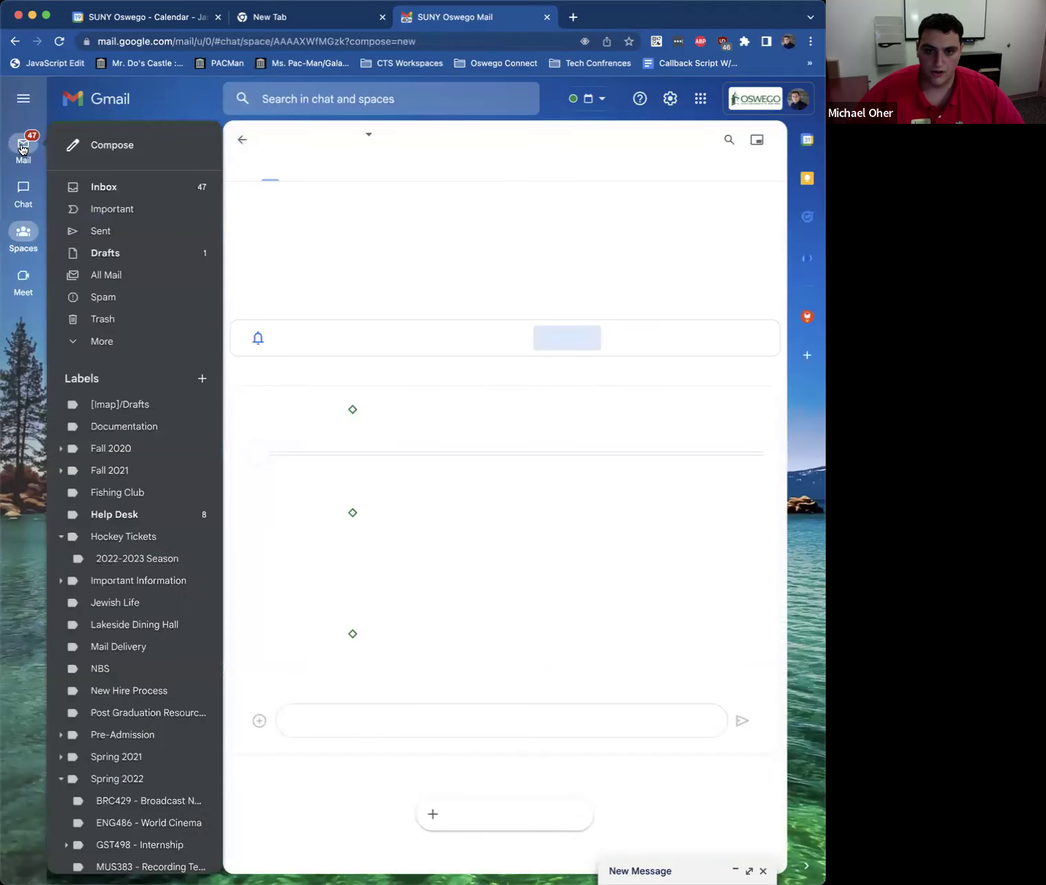
Step: Open the received Breakout Session email and create a calendar event from it
click(21, 148)
click(103, 187)
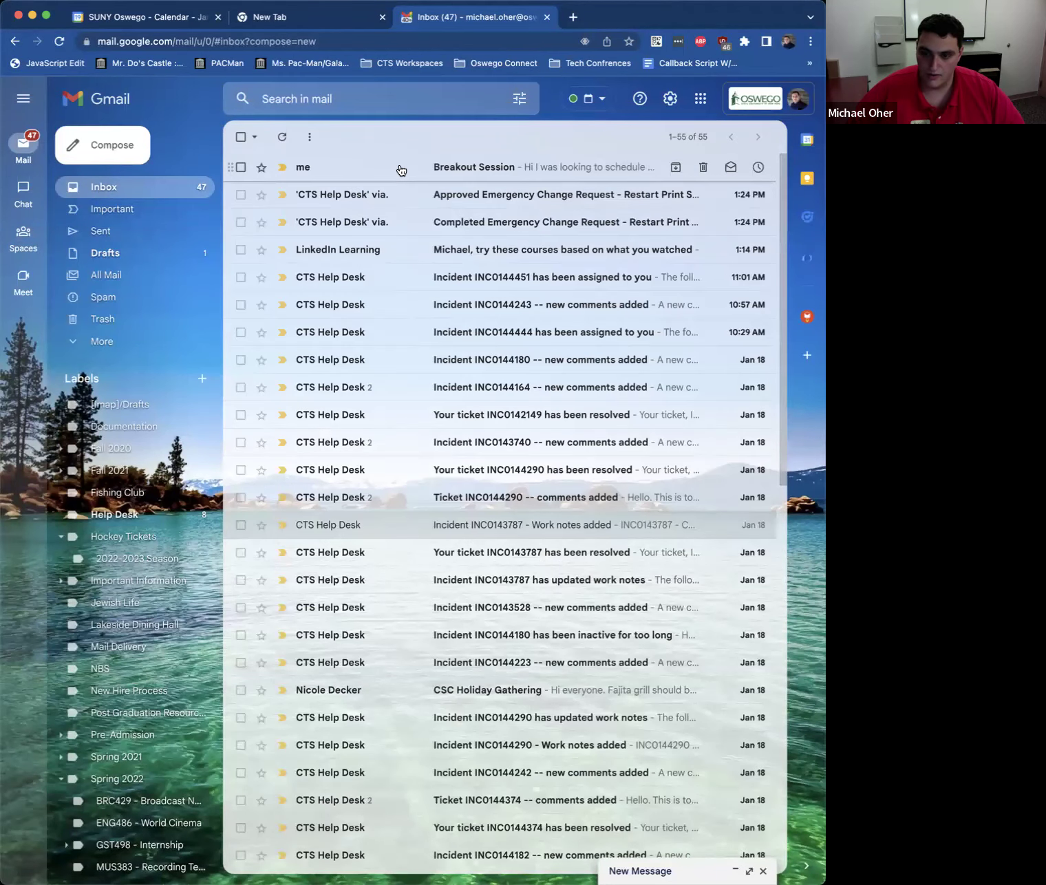
click(402, 170)
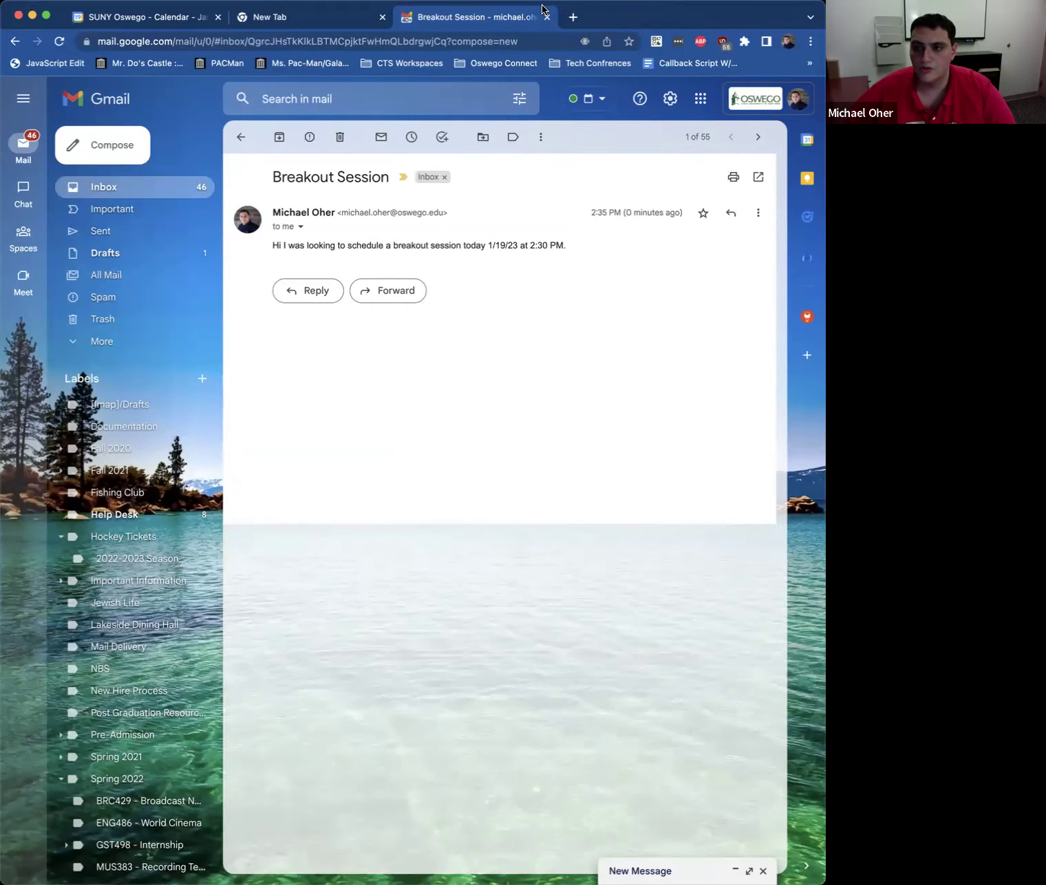
click(541, 137)
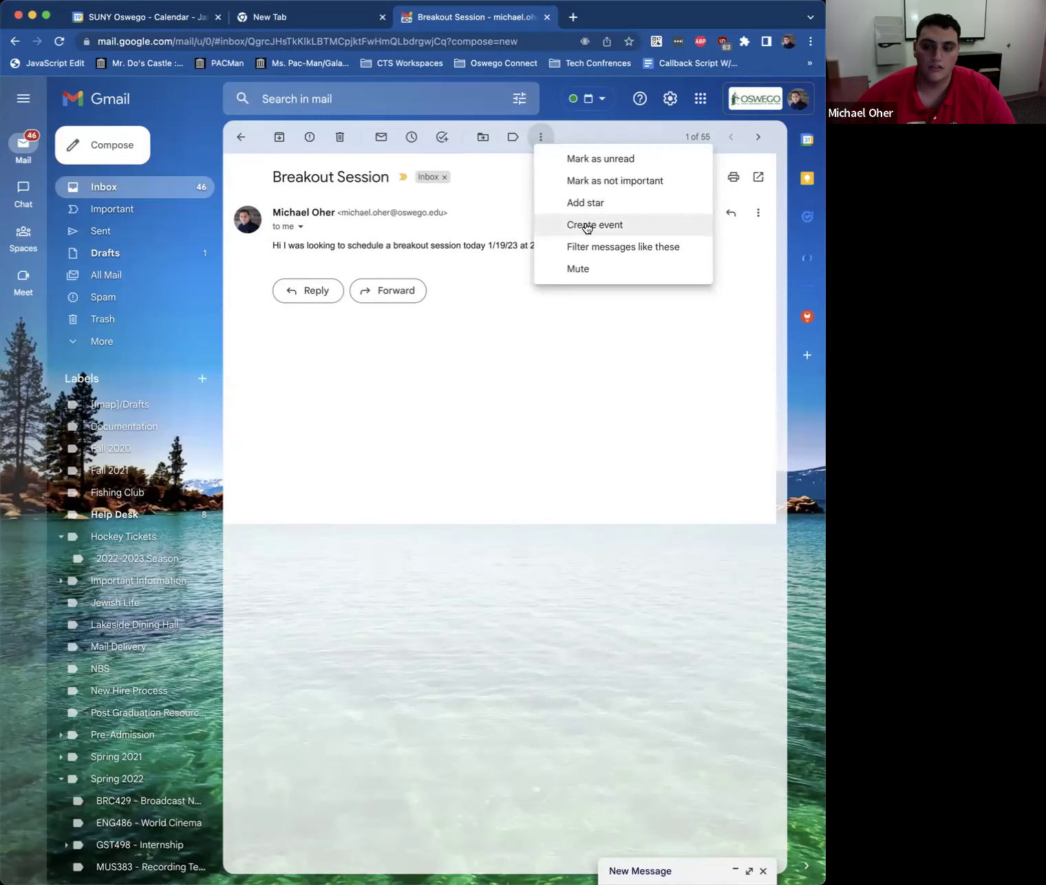
click(586, 226)
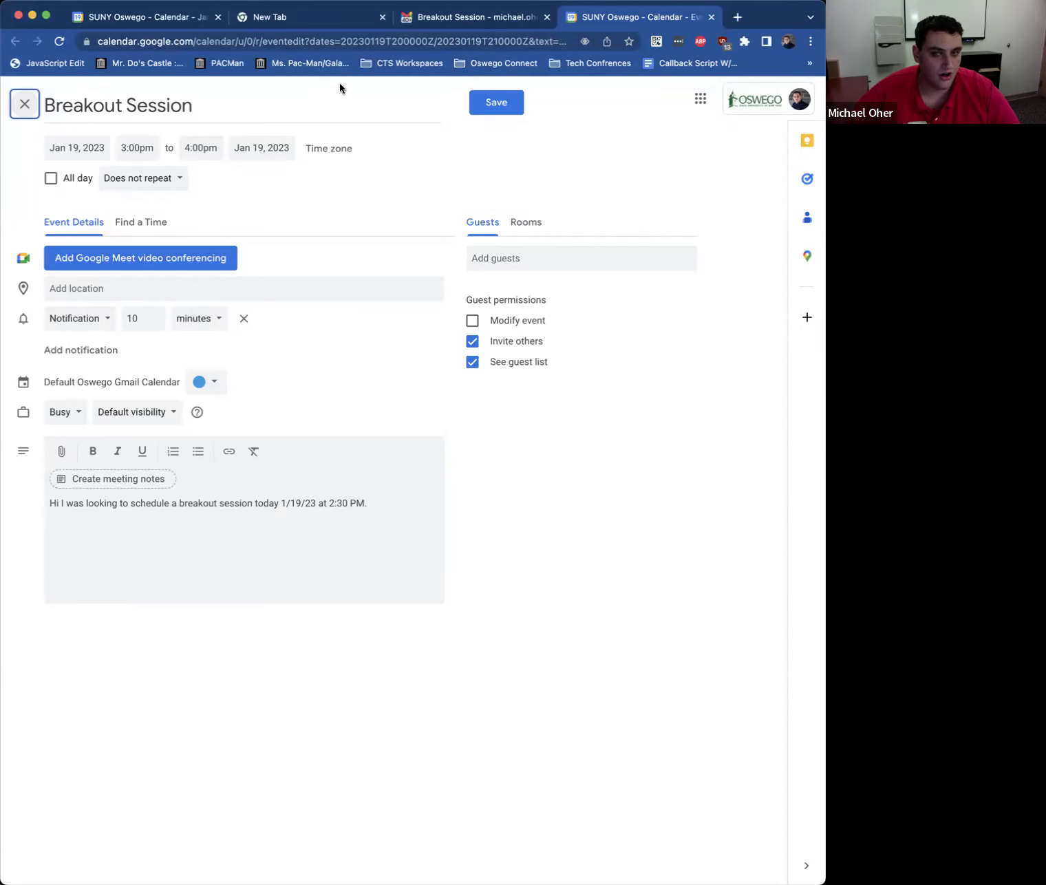
Step: Check the email's time, then change the event start to 2:30pm, ending 3:30pm
click(454, 19)
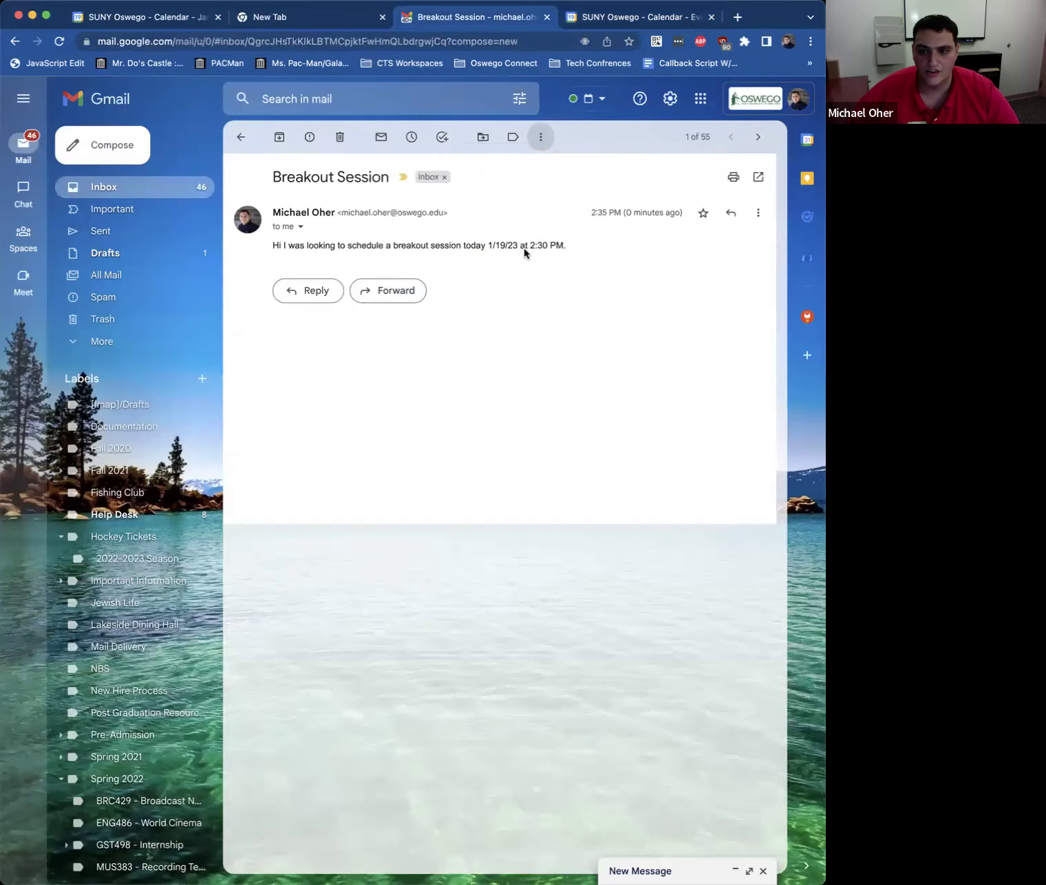
click(607, 18)
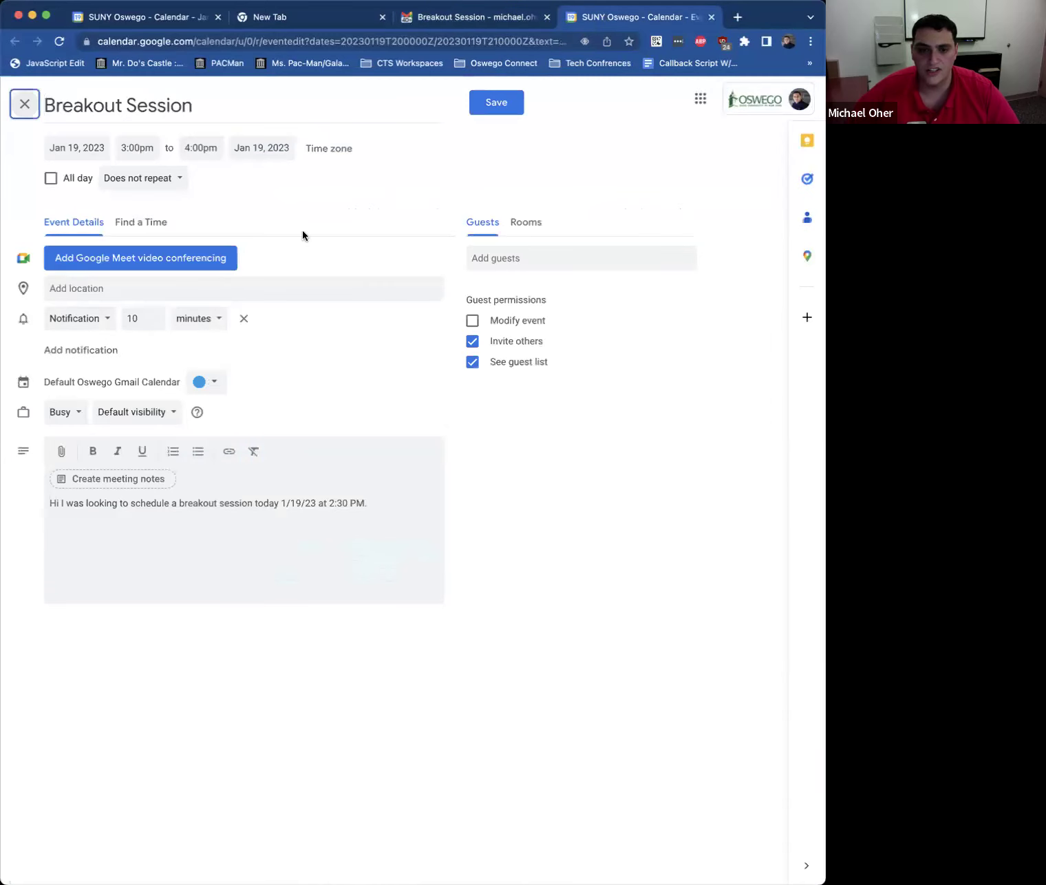
click(132, 146)
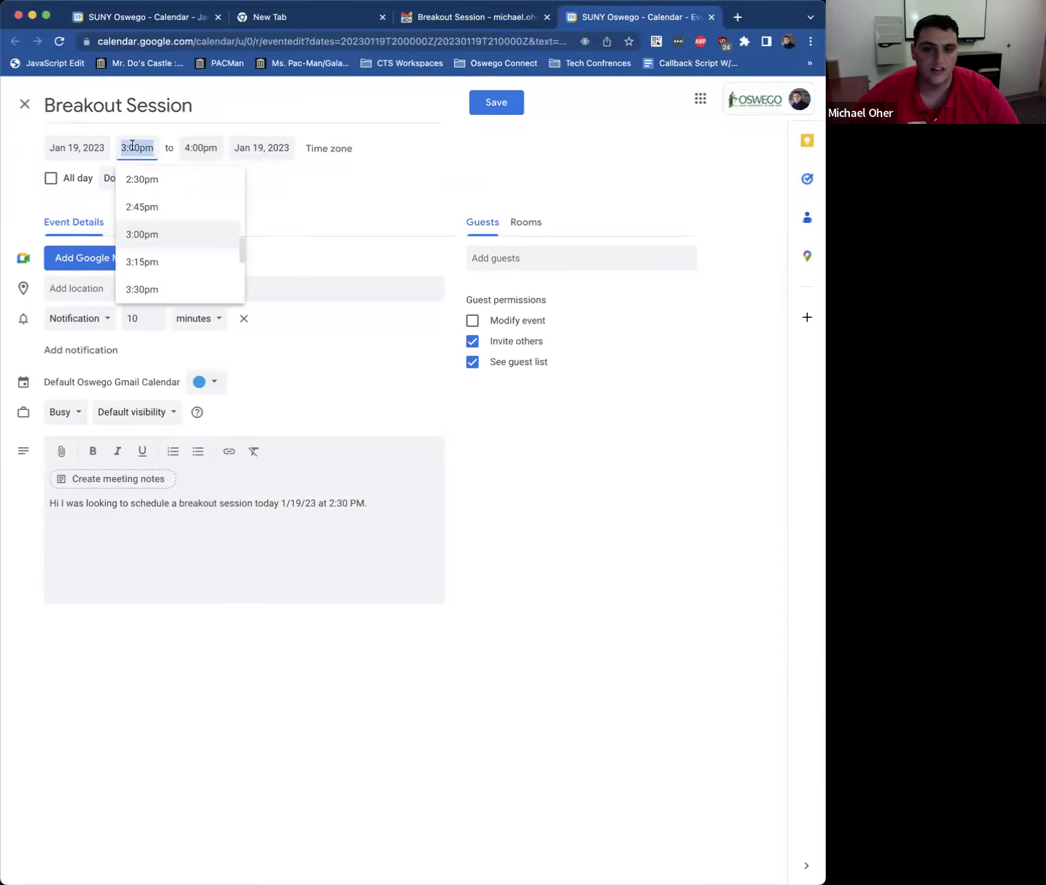
click(134, 179)
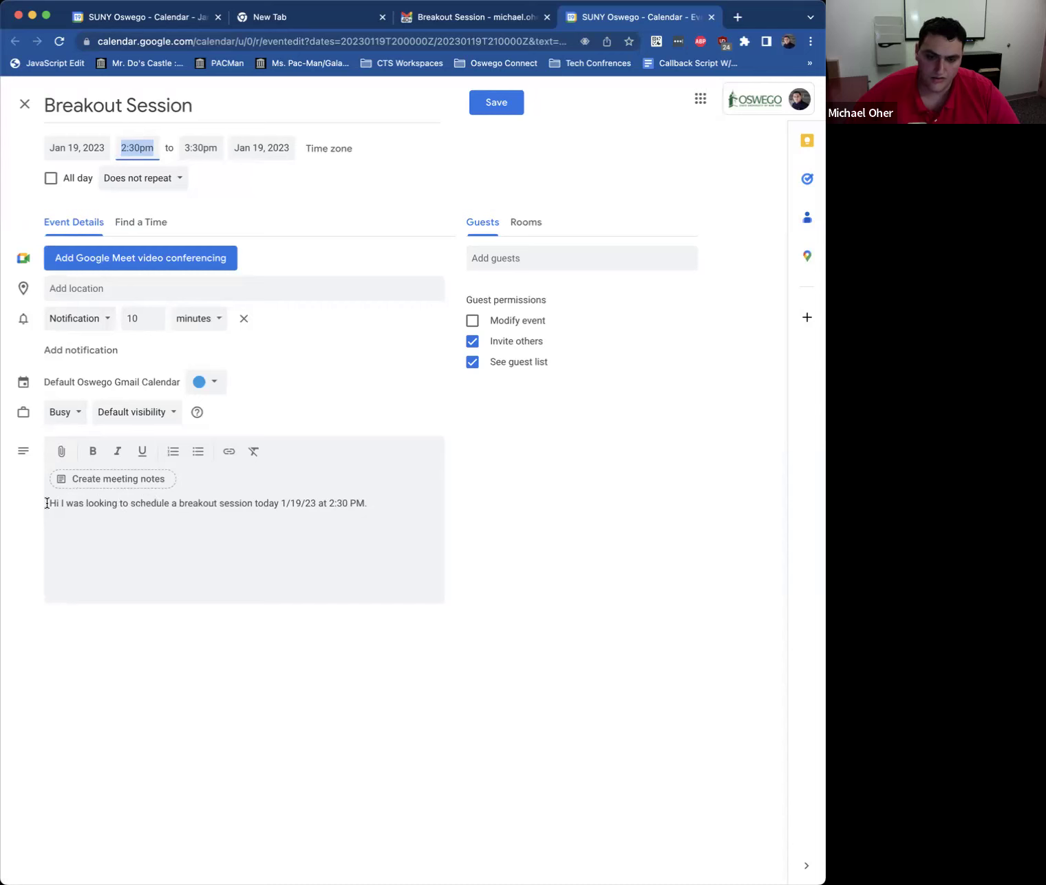
drag(46, 503, 404, 506)
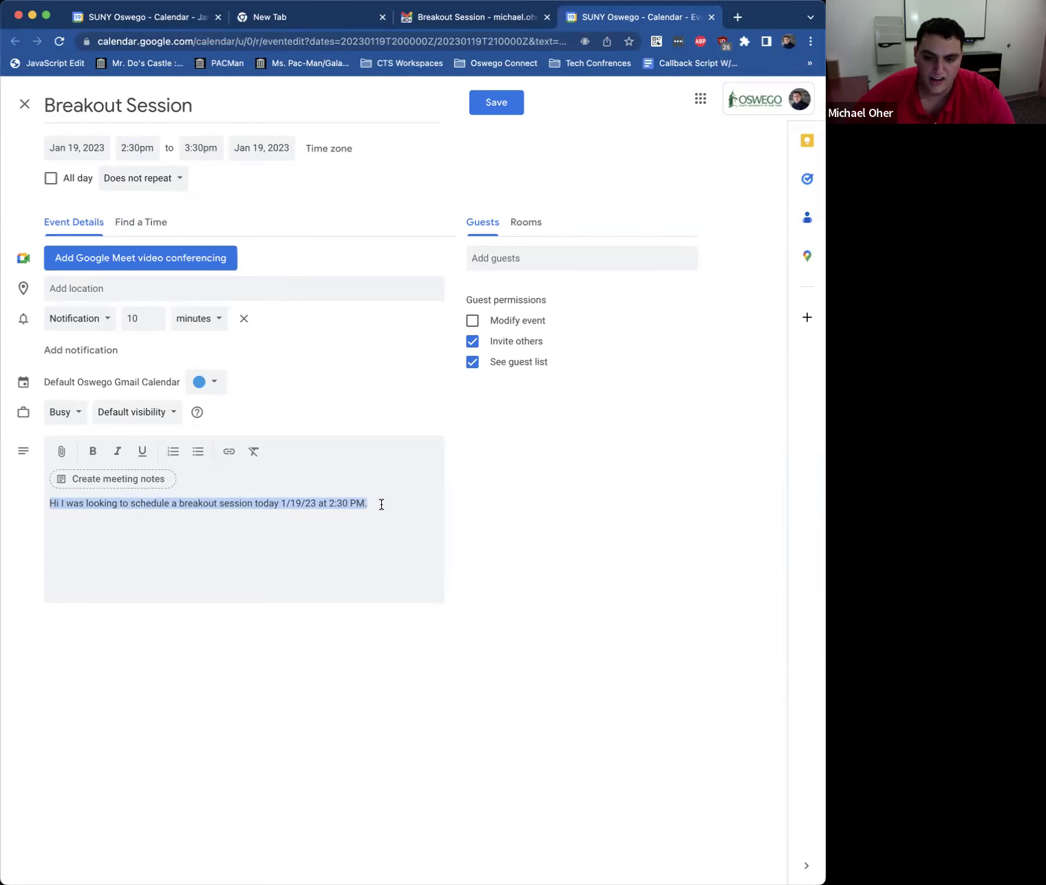
click(388, 504)
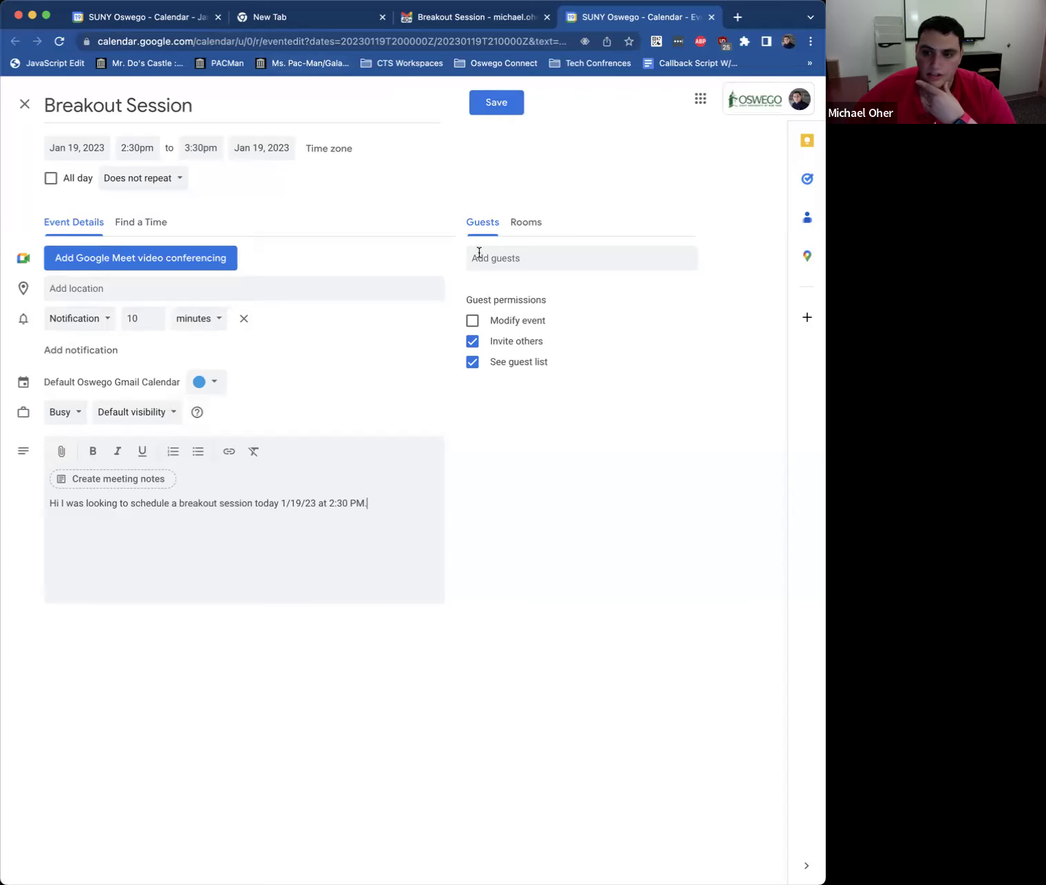
Step: Add Help Desk as a guest and save the event without sending invitations
click(499, 258)
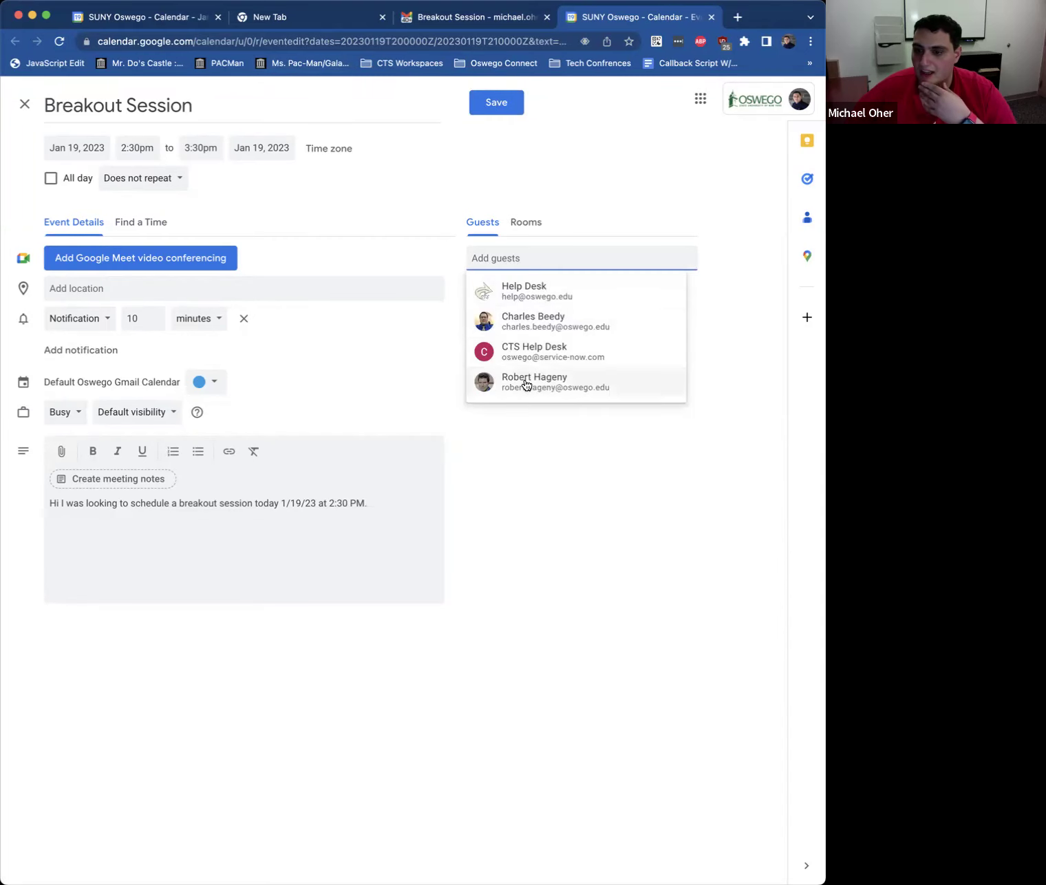
click(528, 160)
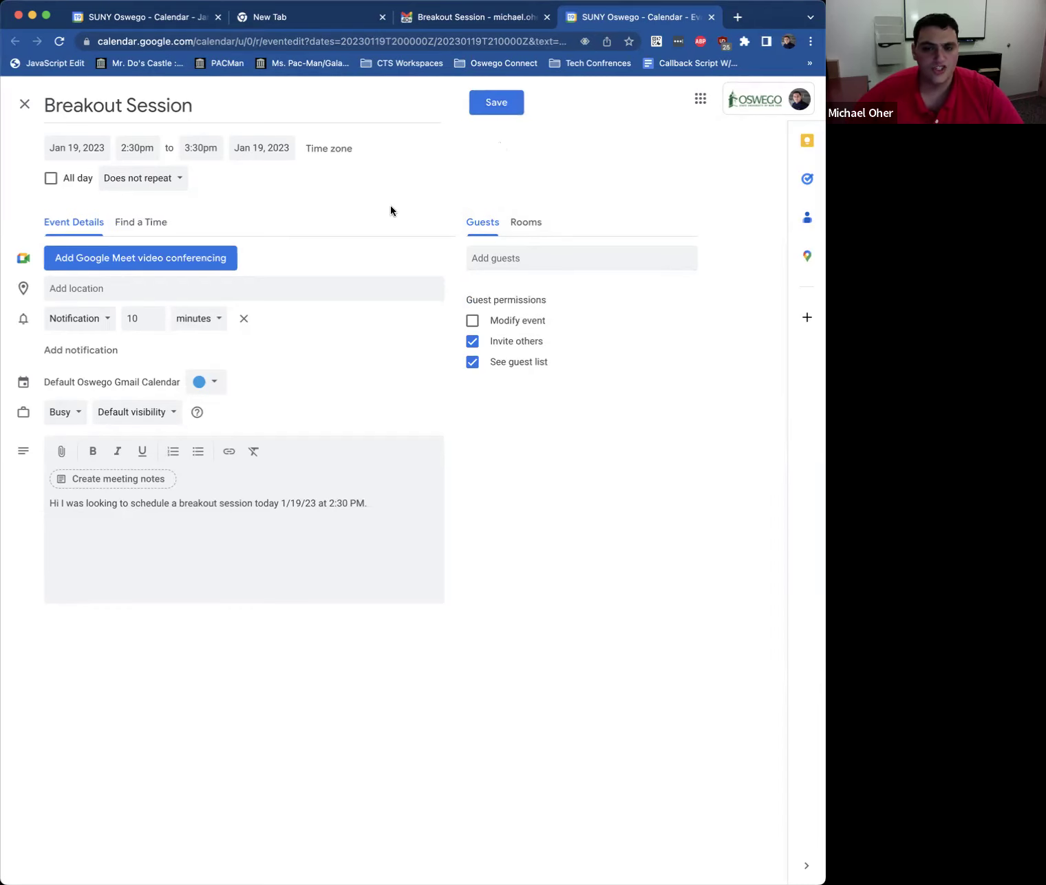
click(496, 257)
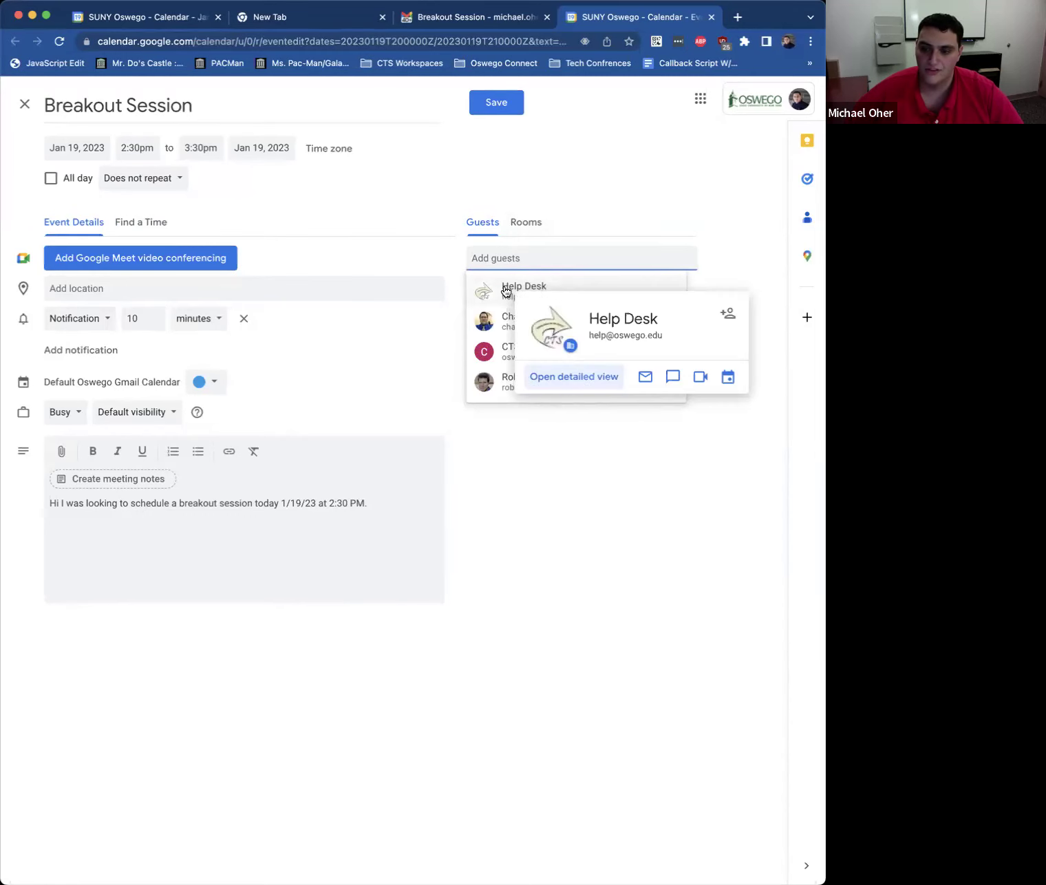
click(506, 291)
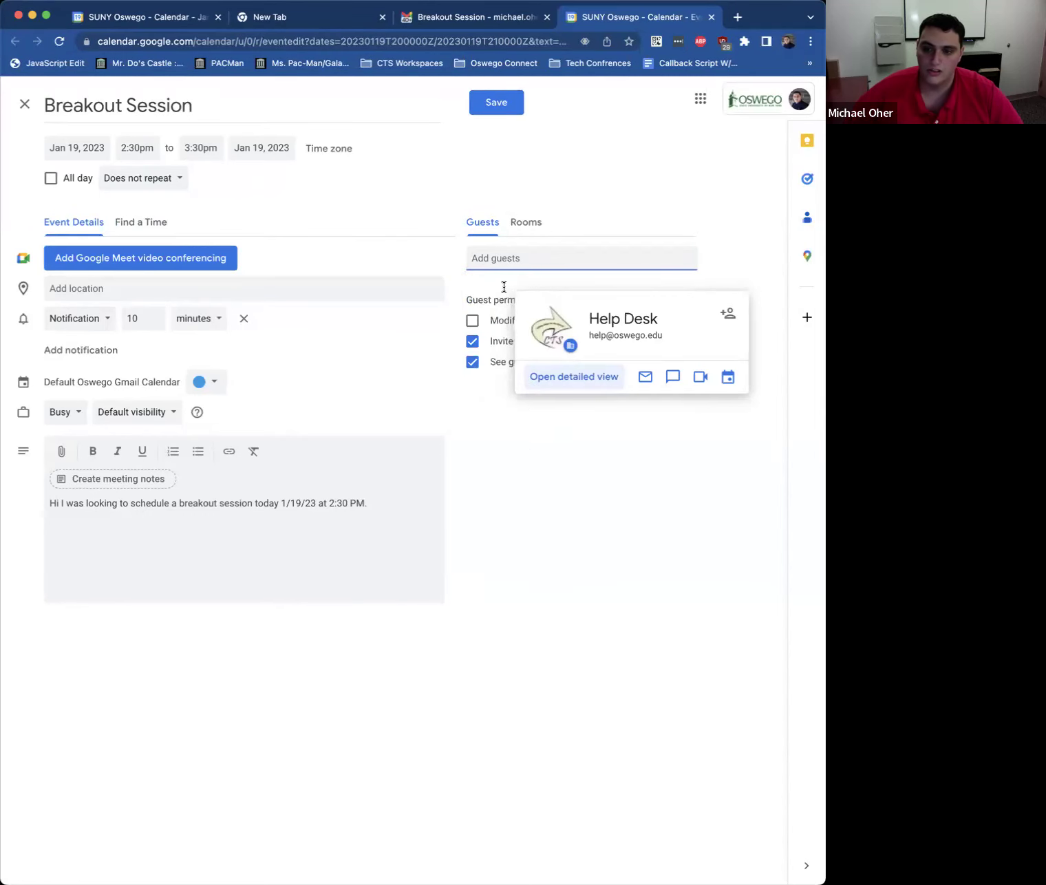
click(574, 130)
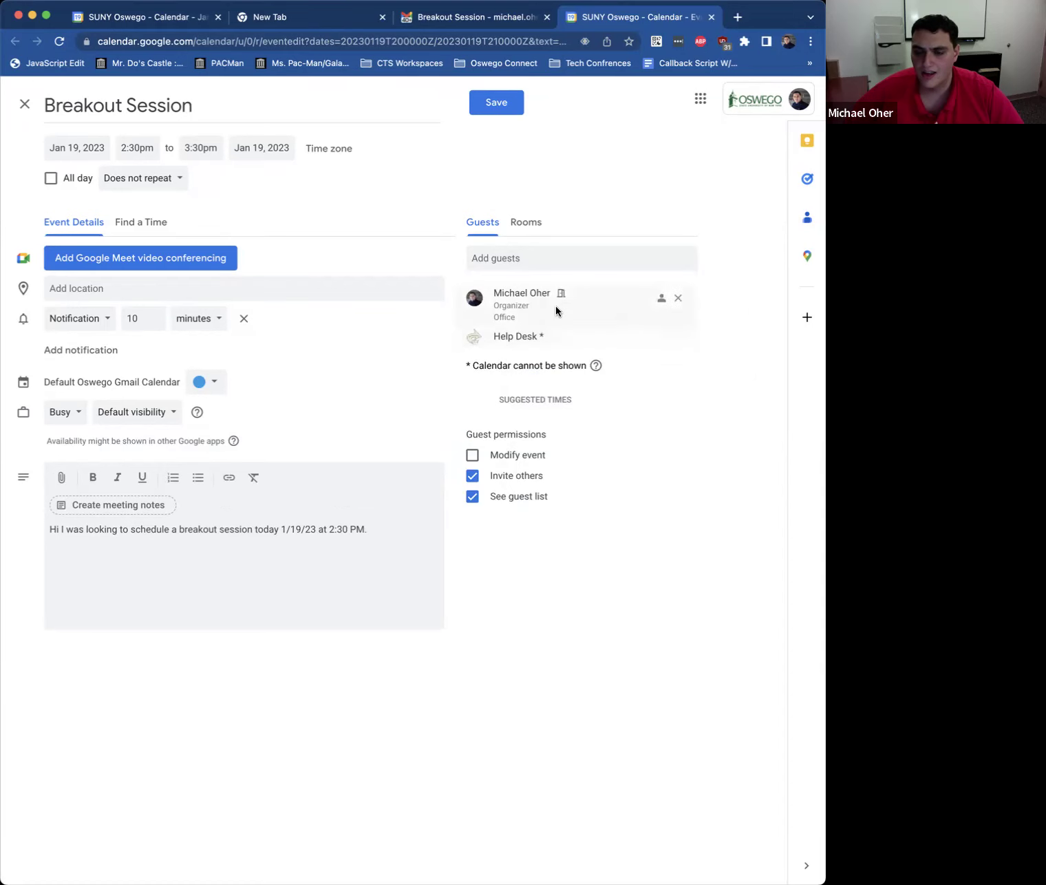
click(501, 103)
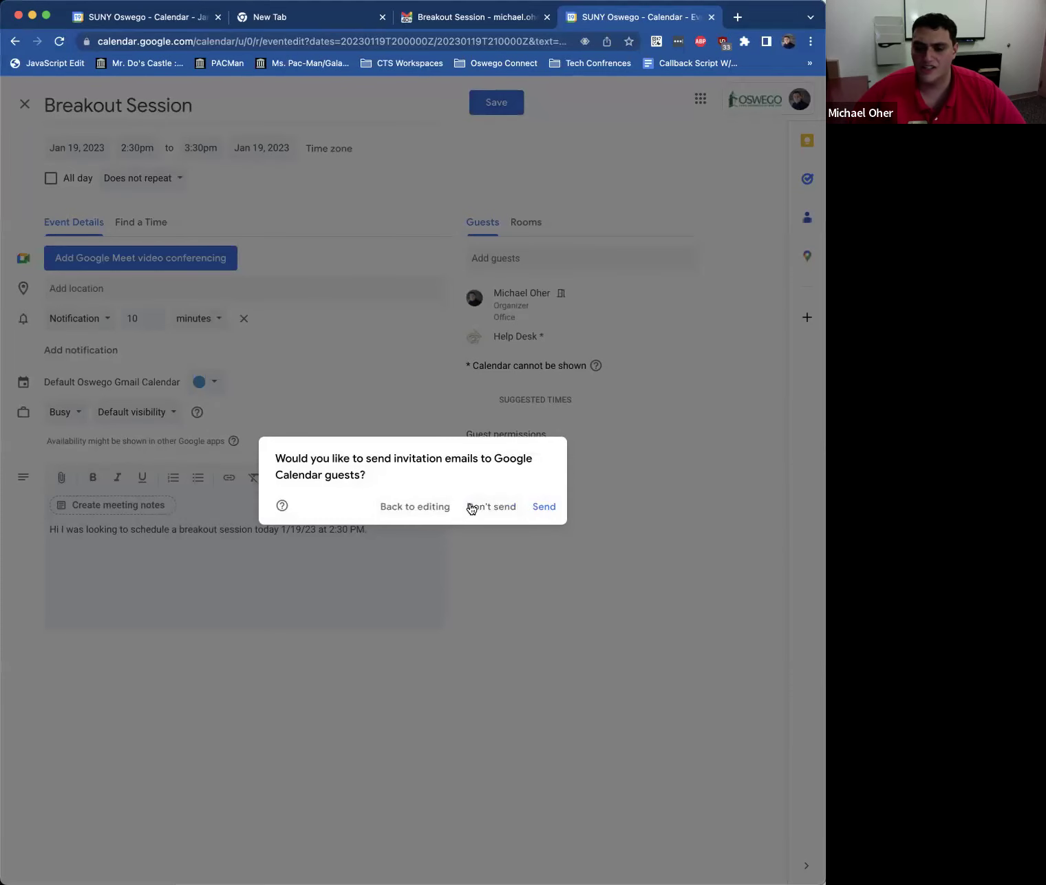
click(473, 507)
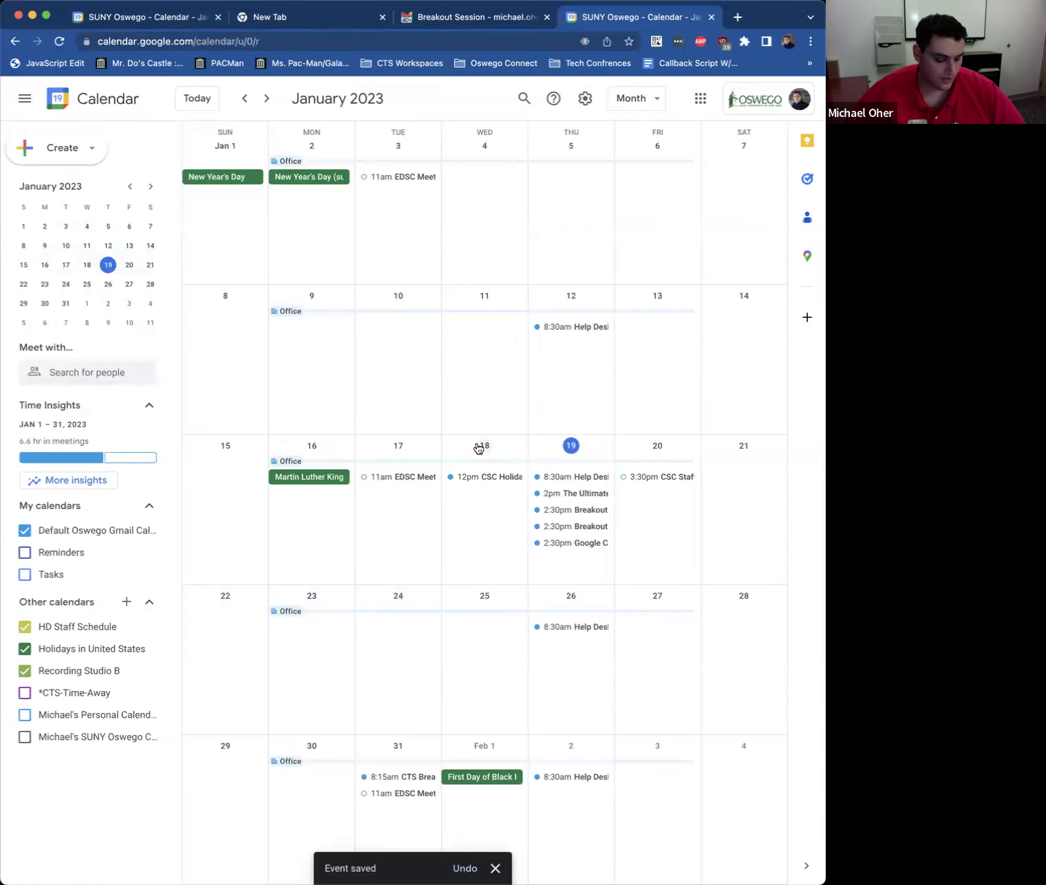
Step: Scroll the month view back to October 2022, then return to the Gmail Breakout Session tab
scroll(484, 451, up, 3)
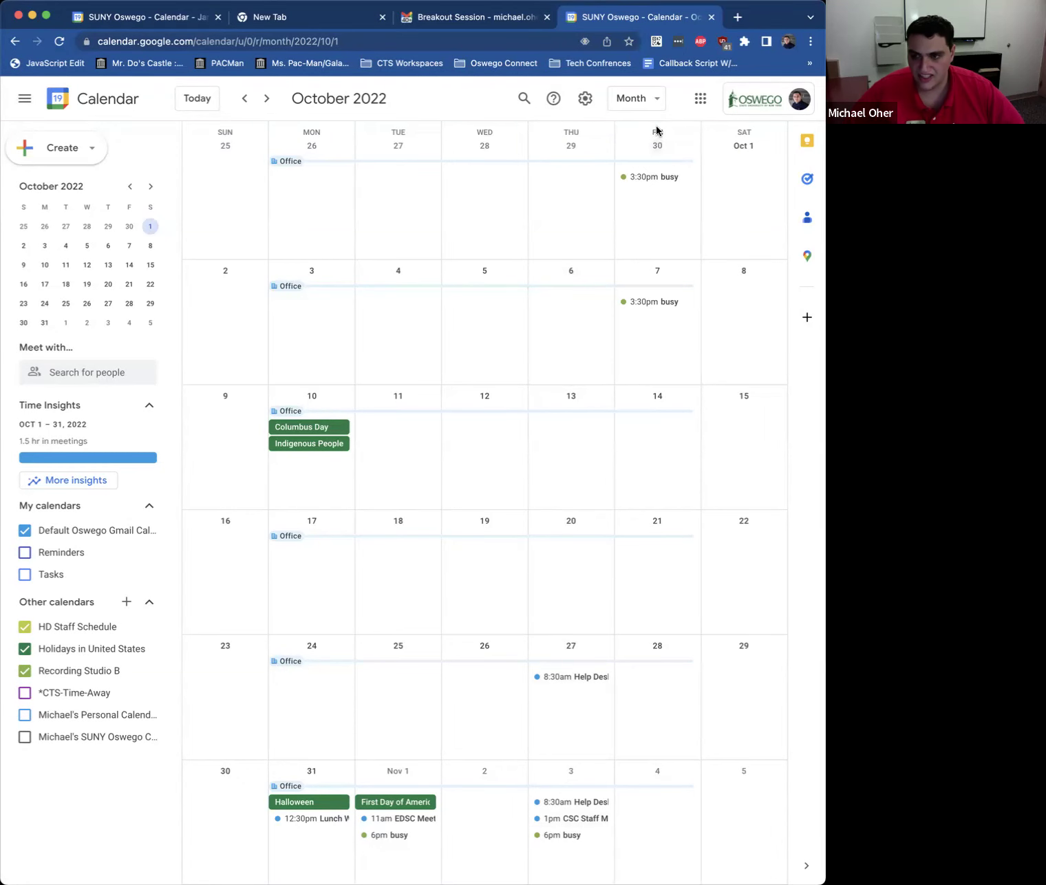
click(479, 20)
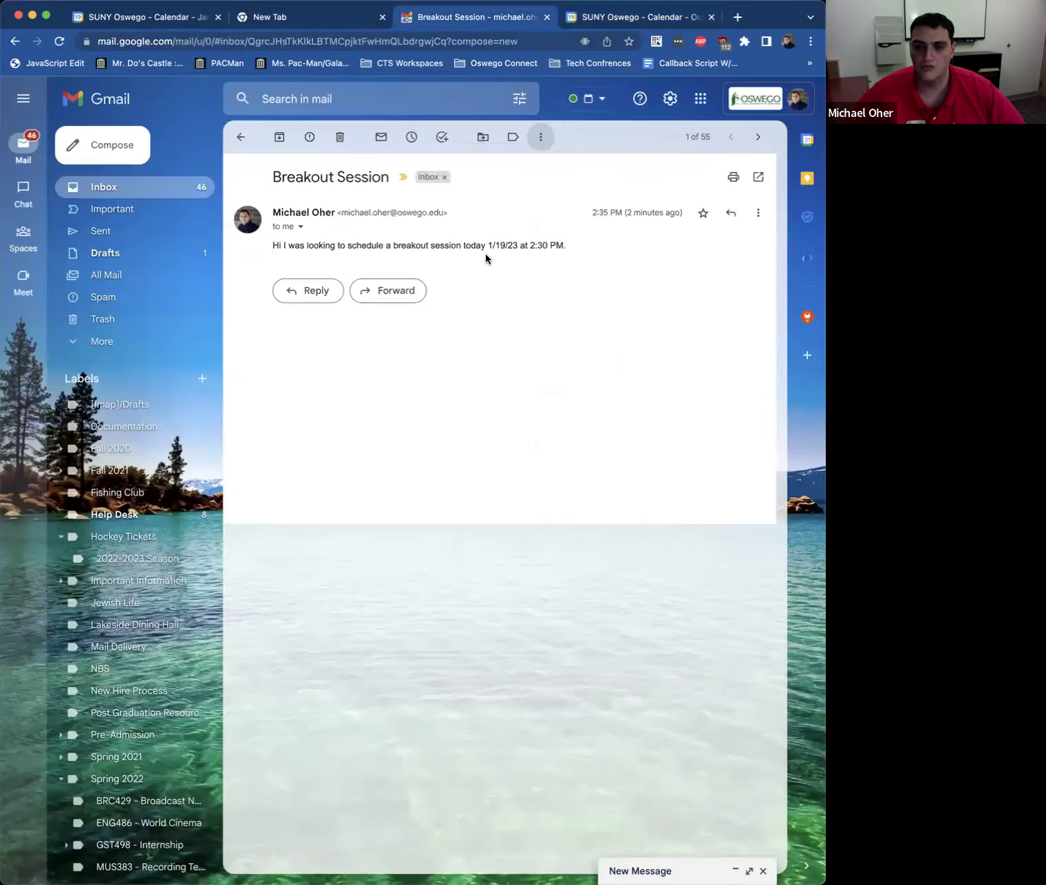
Step: Create a calendar event from the Breakout Session email, then start a reply to it
click(762, 214)
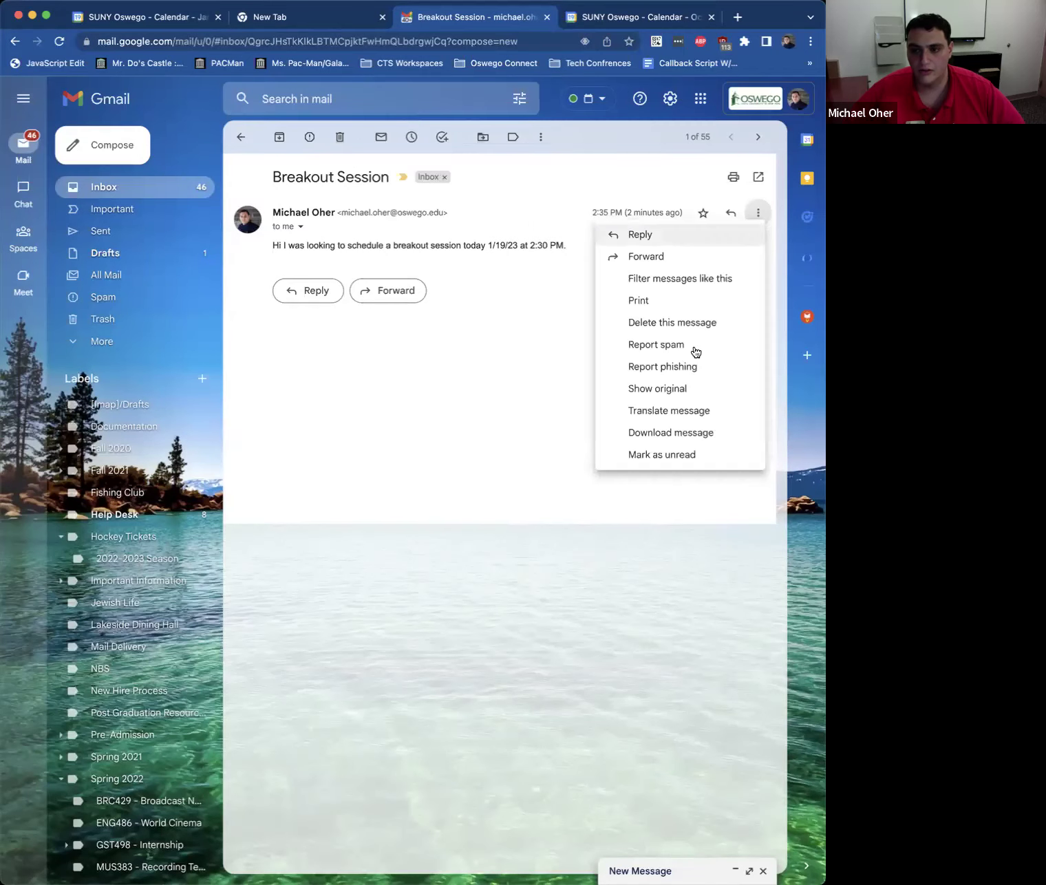
click(541, 139)
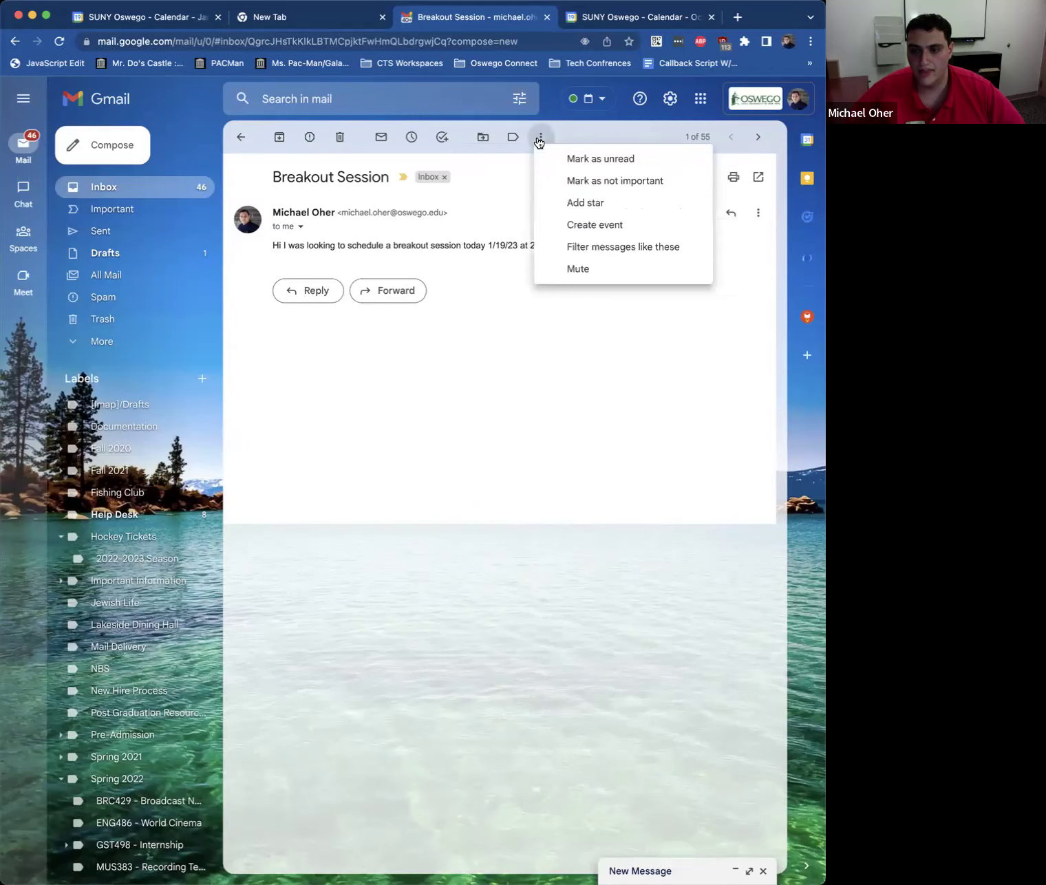
click(591, 225)
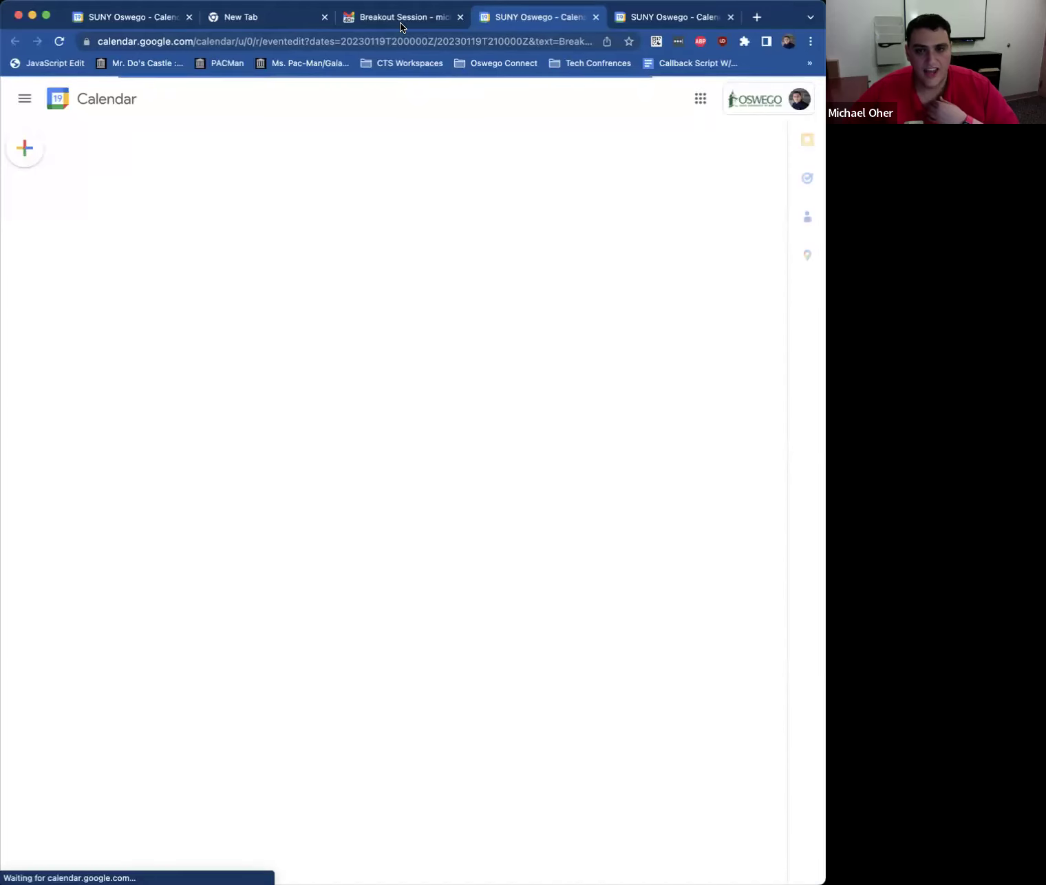
click(399, 22)
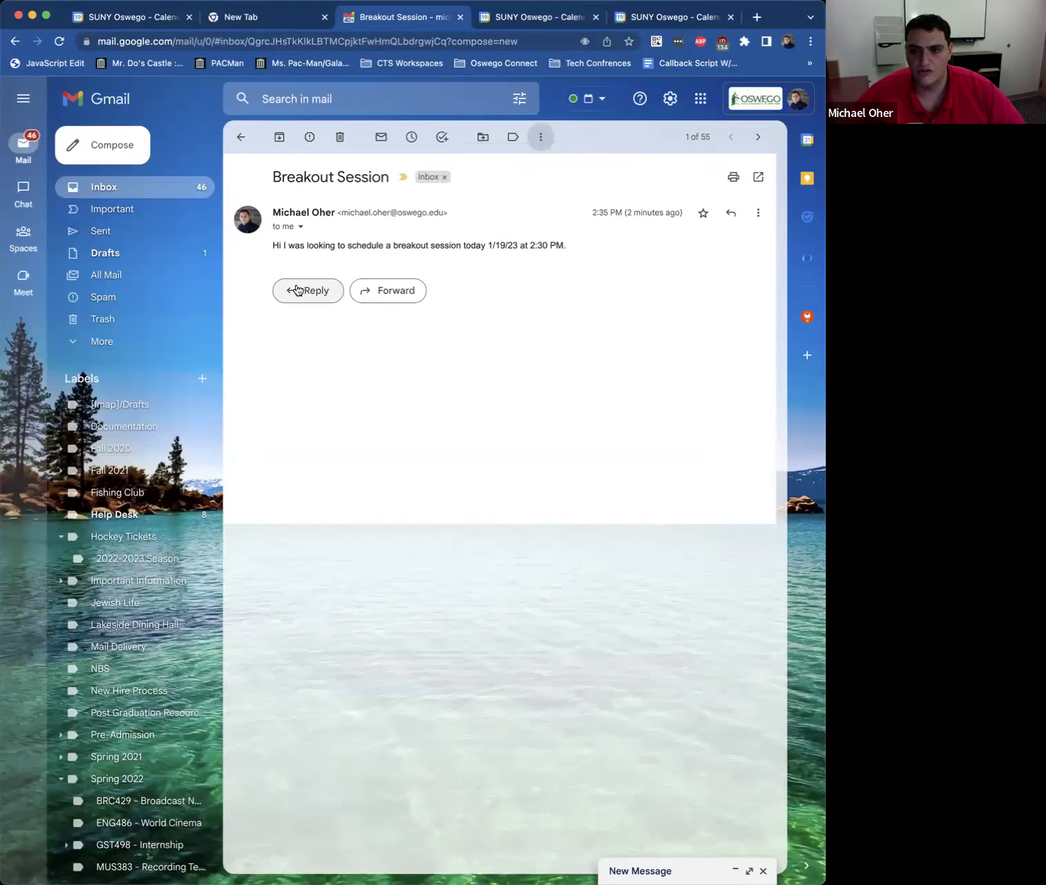
click(326, 295)
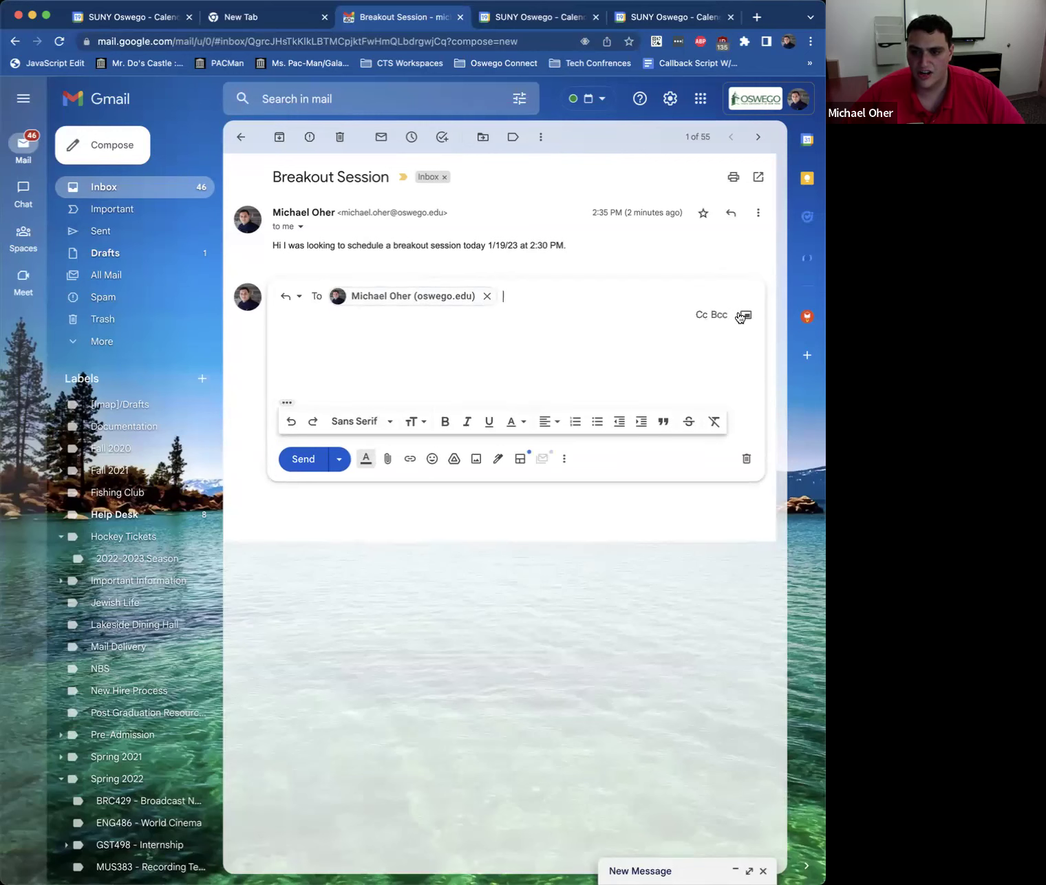
Step: Send the reply 'I am free at. that time' with Help Desk on Cc, then create an event
click(701, 315)
text(help)
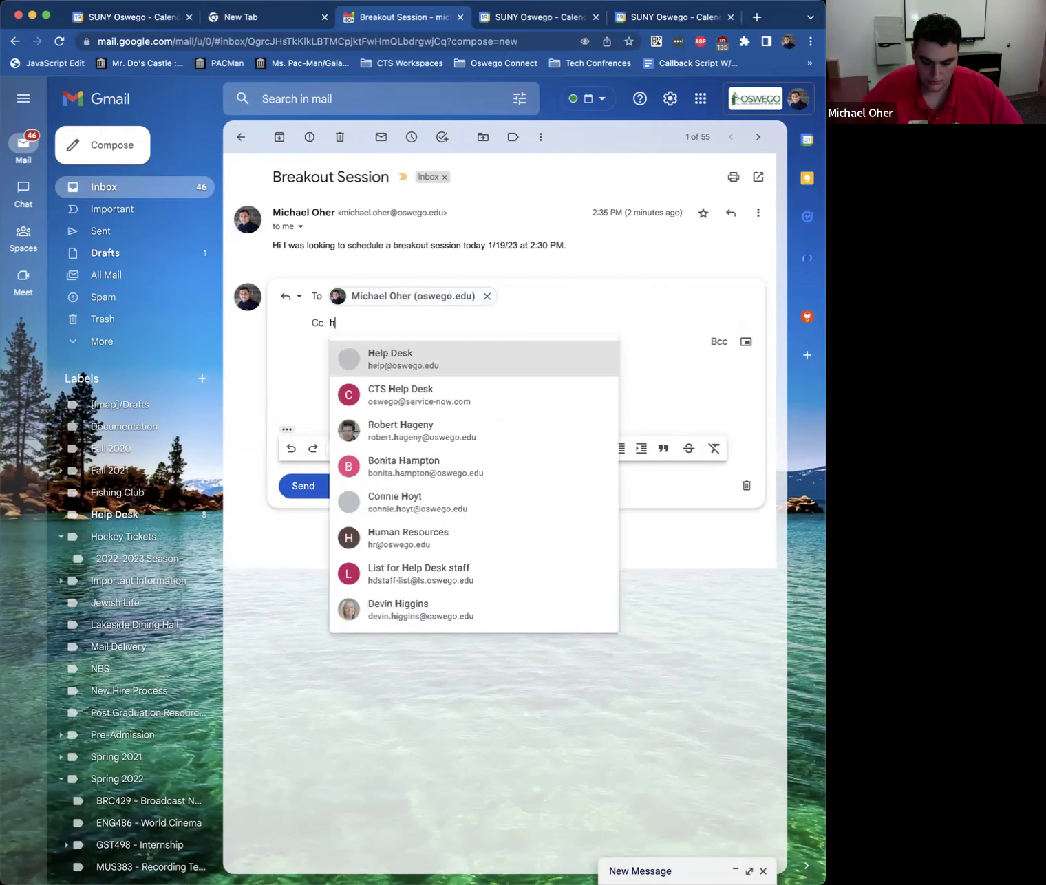
click(464, 358)
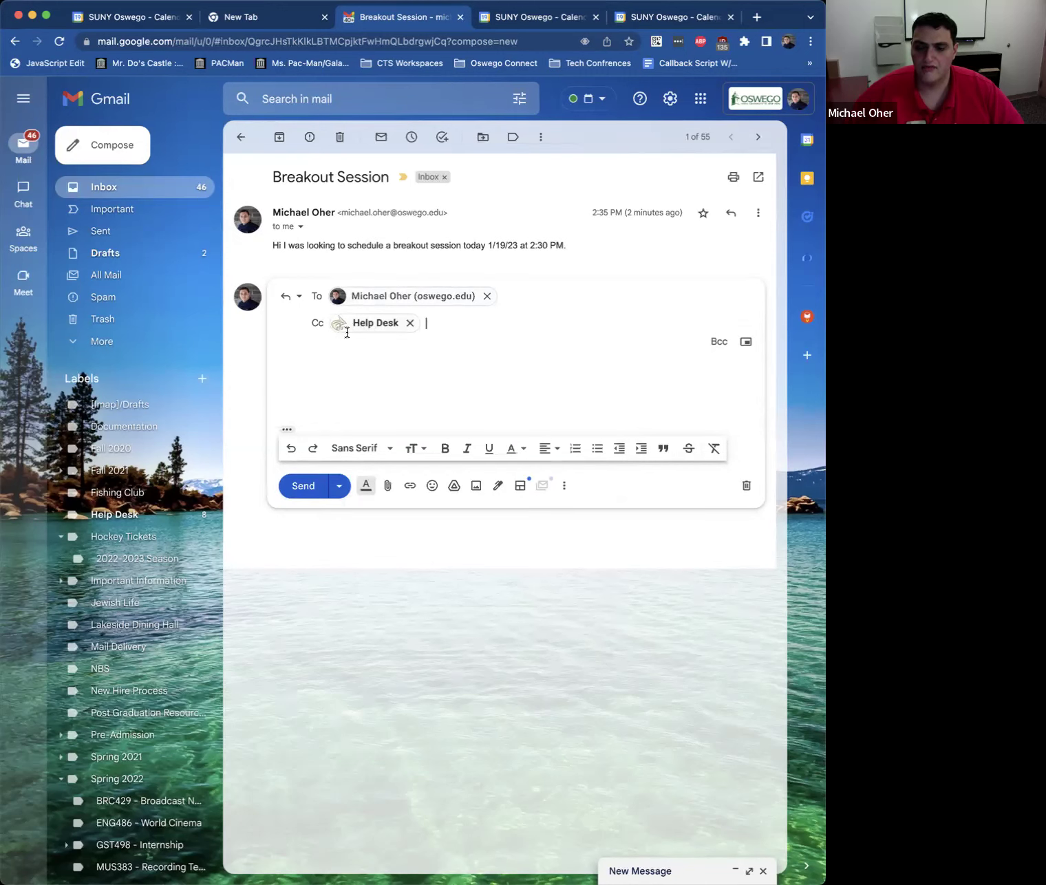
click(309, 362)
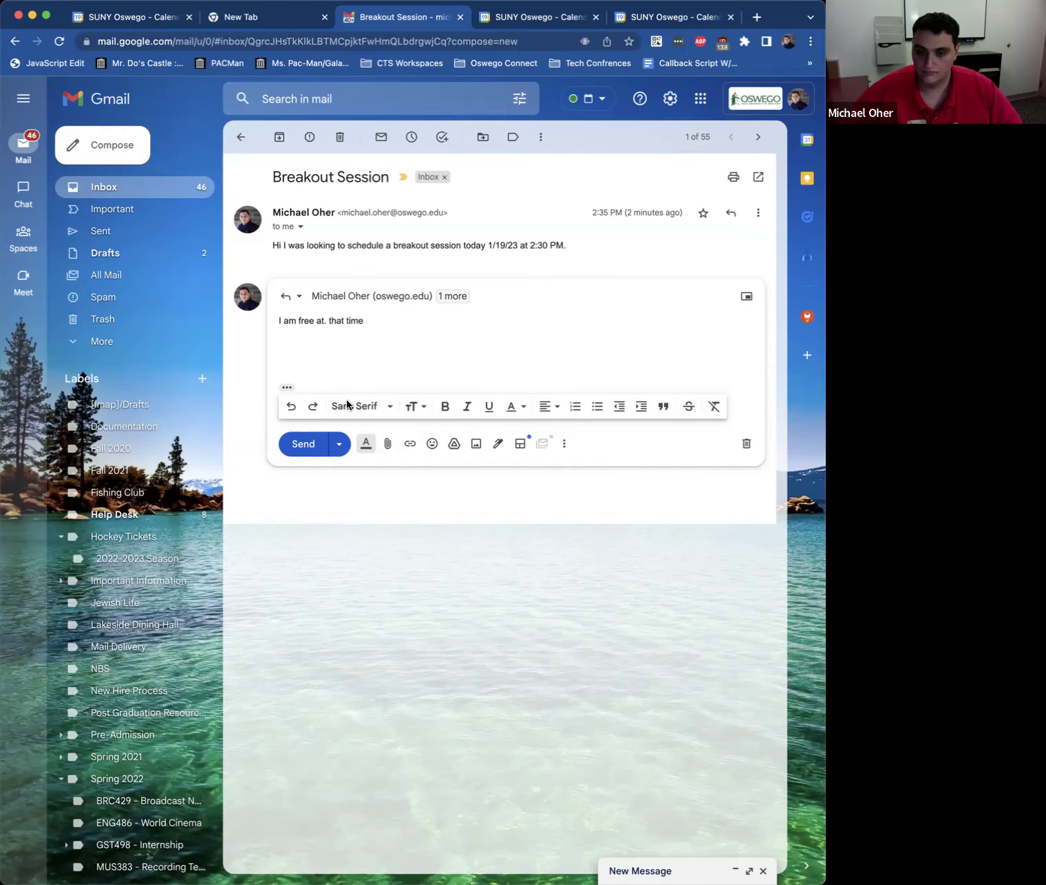
click(310, 444)
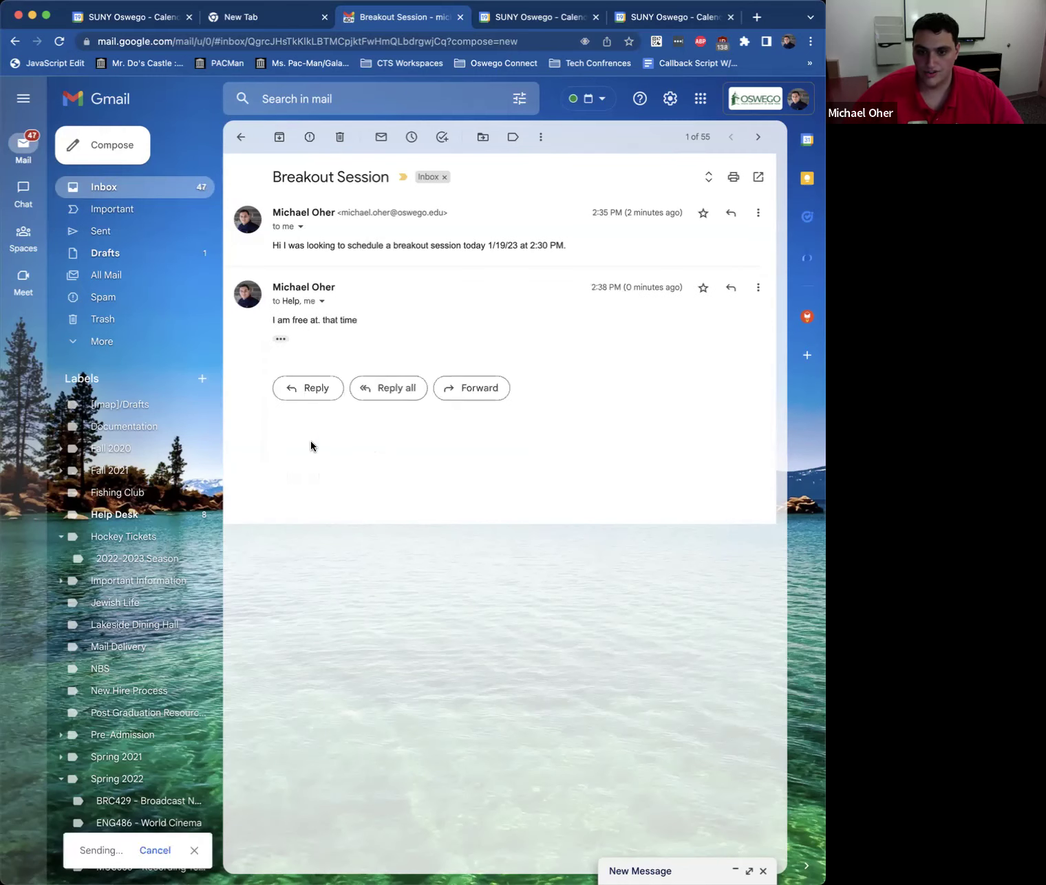
click(541, 137)
click(577, 226)
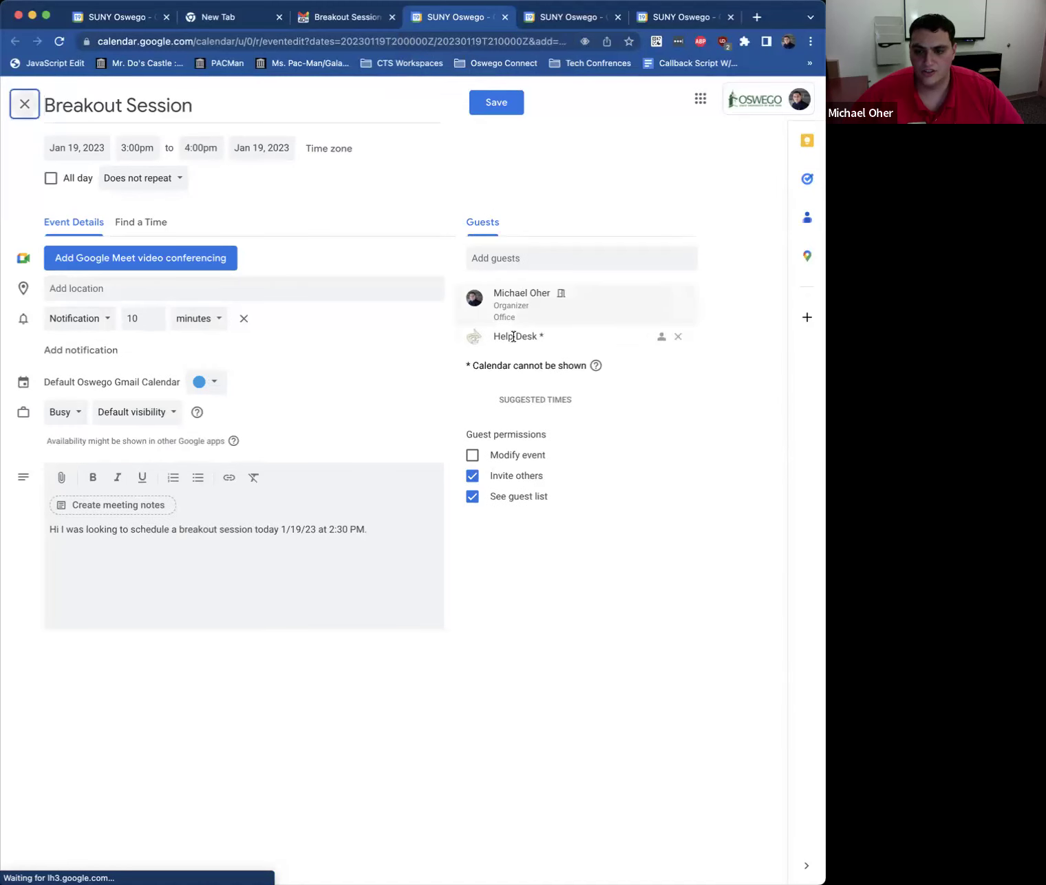
Step: Remove Help Desk and the organizer from the Breakout Session event's guest list
click(679, 337)
click(490, 103)
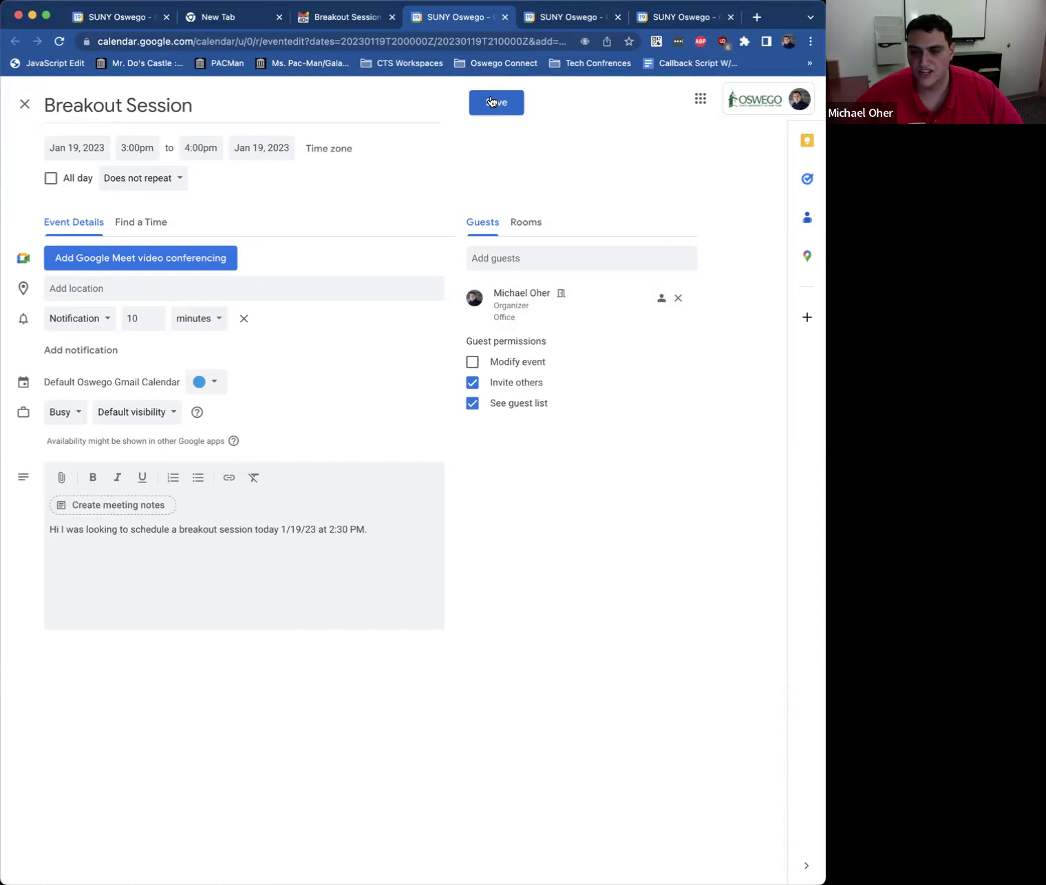
click(678, 302)
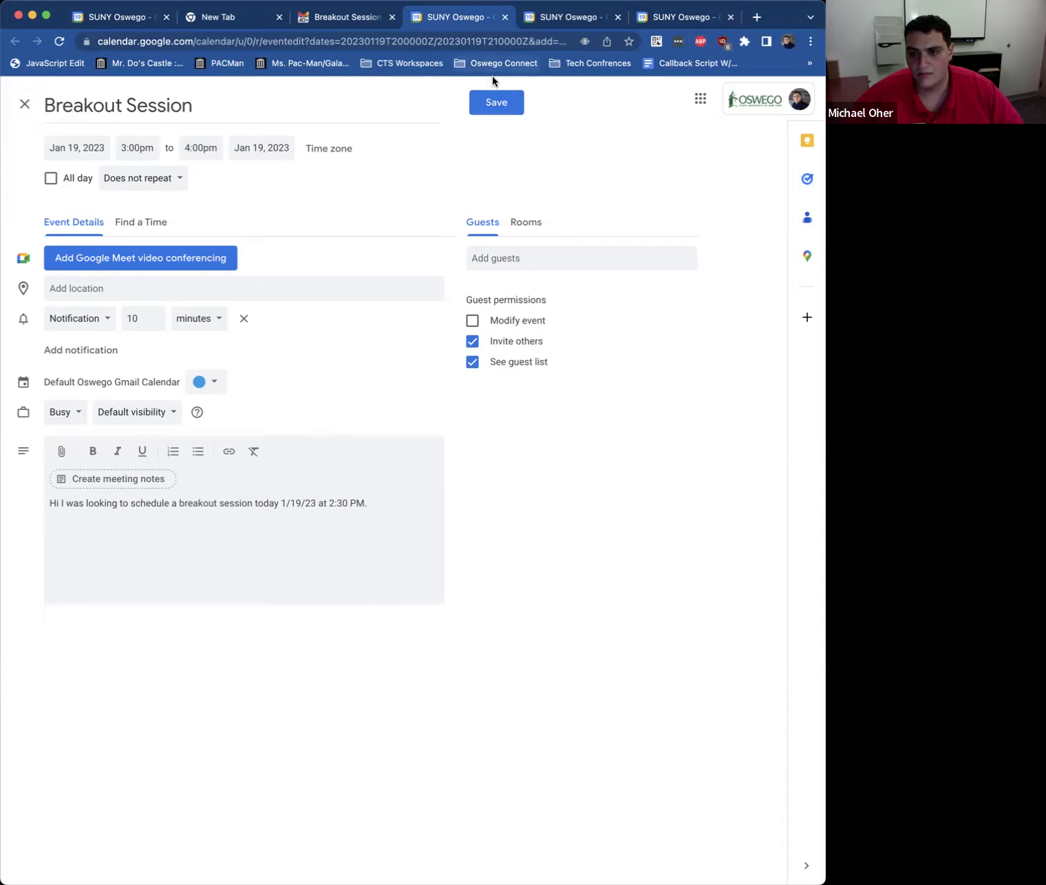
Step: Discard the unsaved event and create a fresh Breakout Session event from the email thread
click(505, 20)
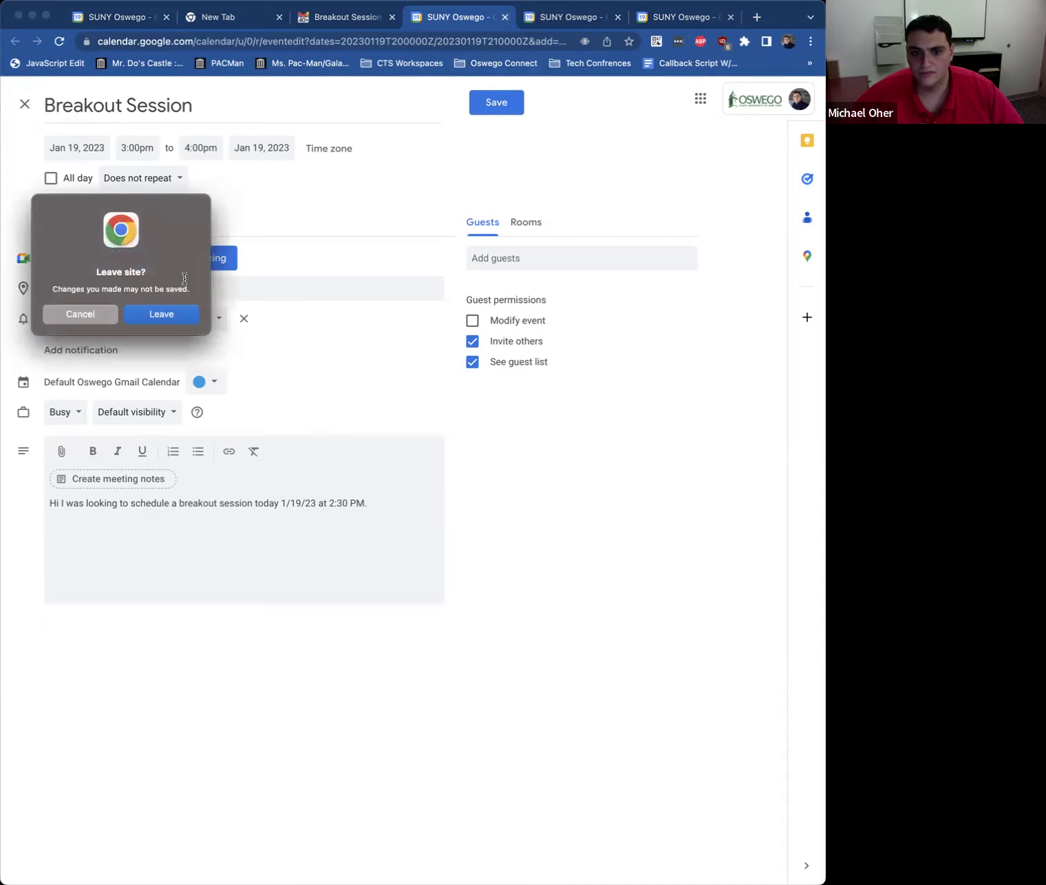
click(172, 315)
click(541, 137)
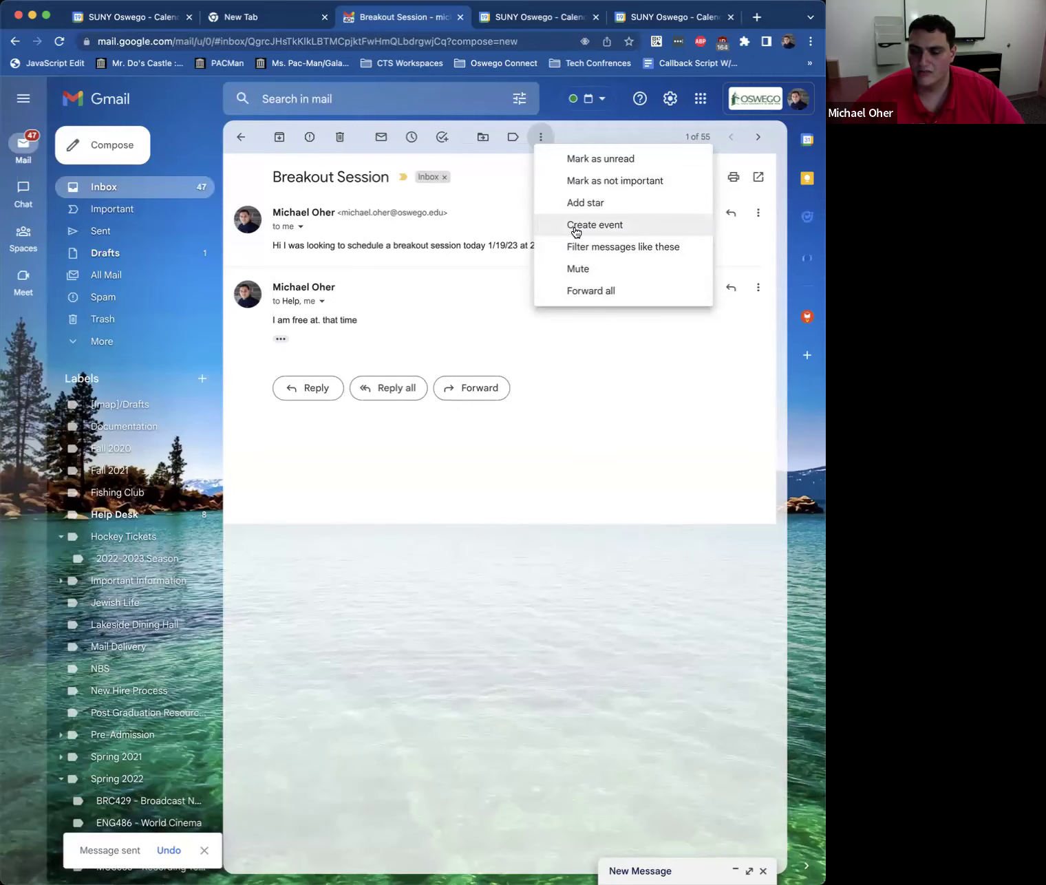
click(575, 225)
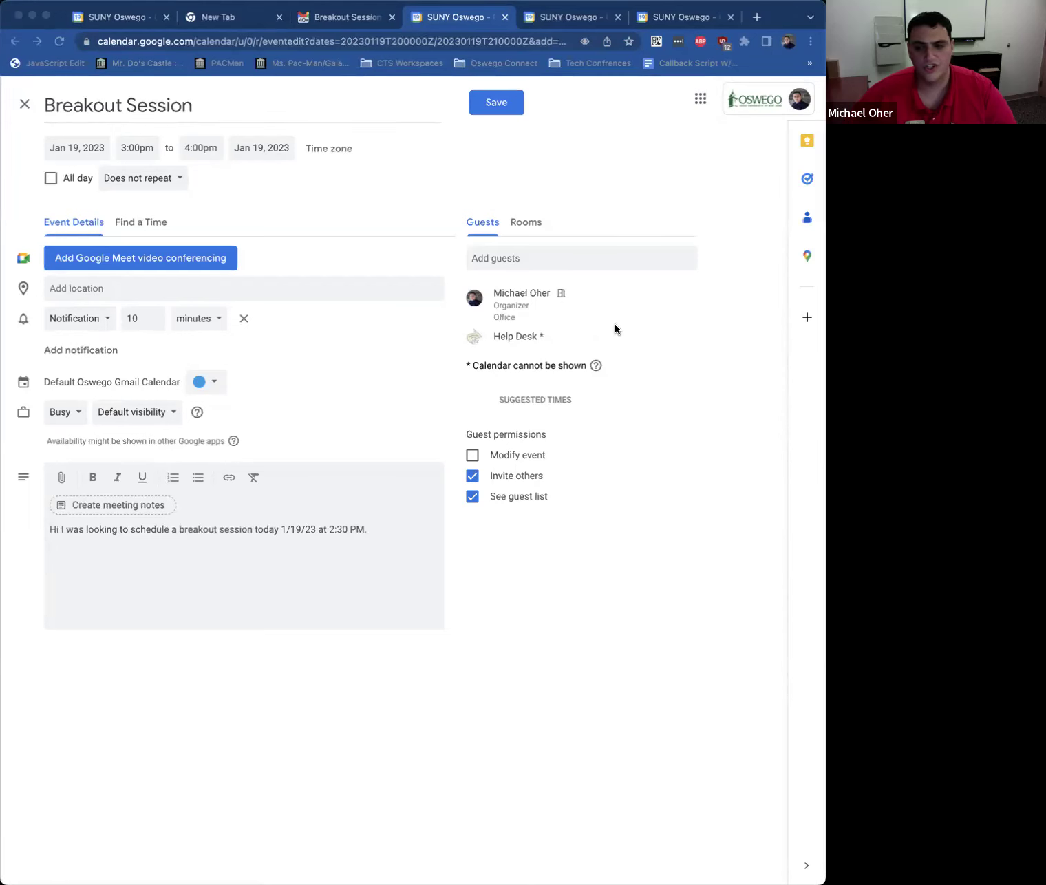
click(704, 319)
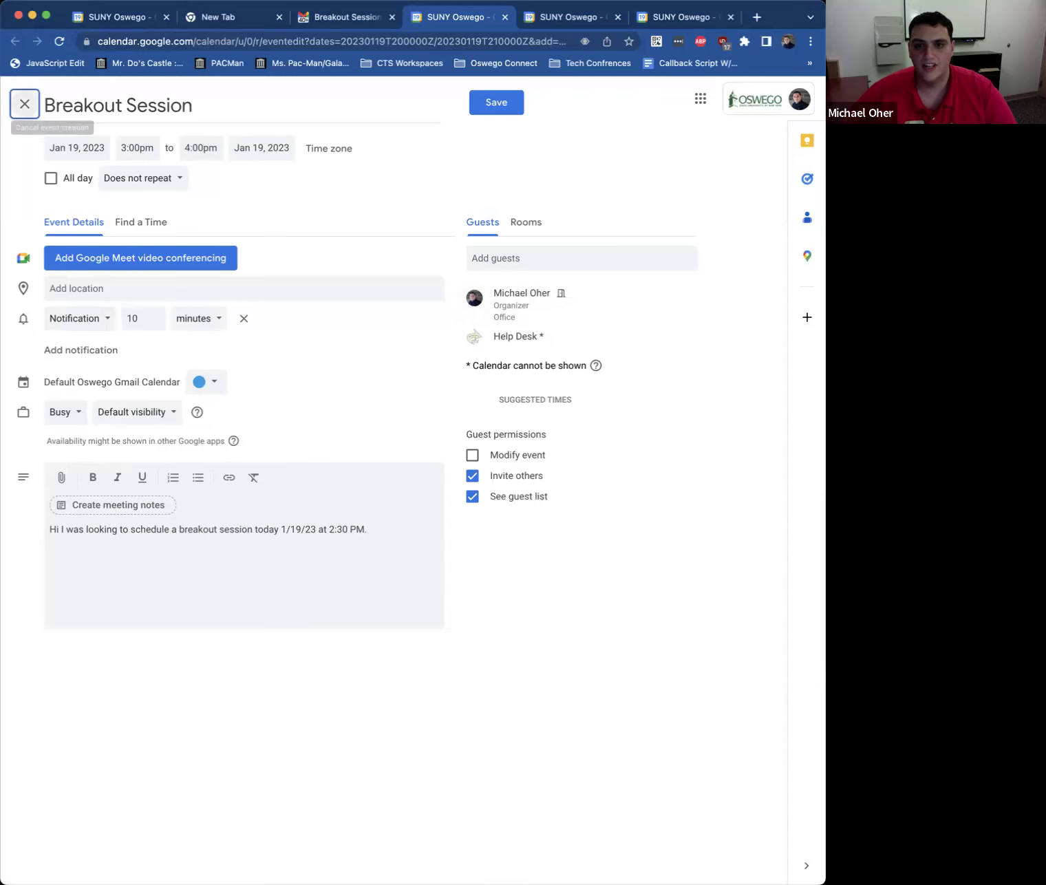
Step: Revisit the Breakout Session email, then bring the October 2022 calendar tab to the front
click(332, 18)
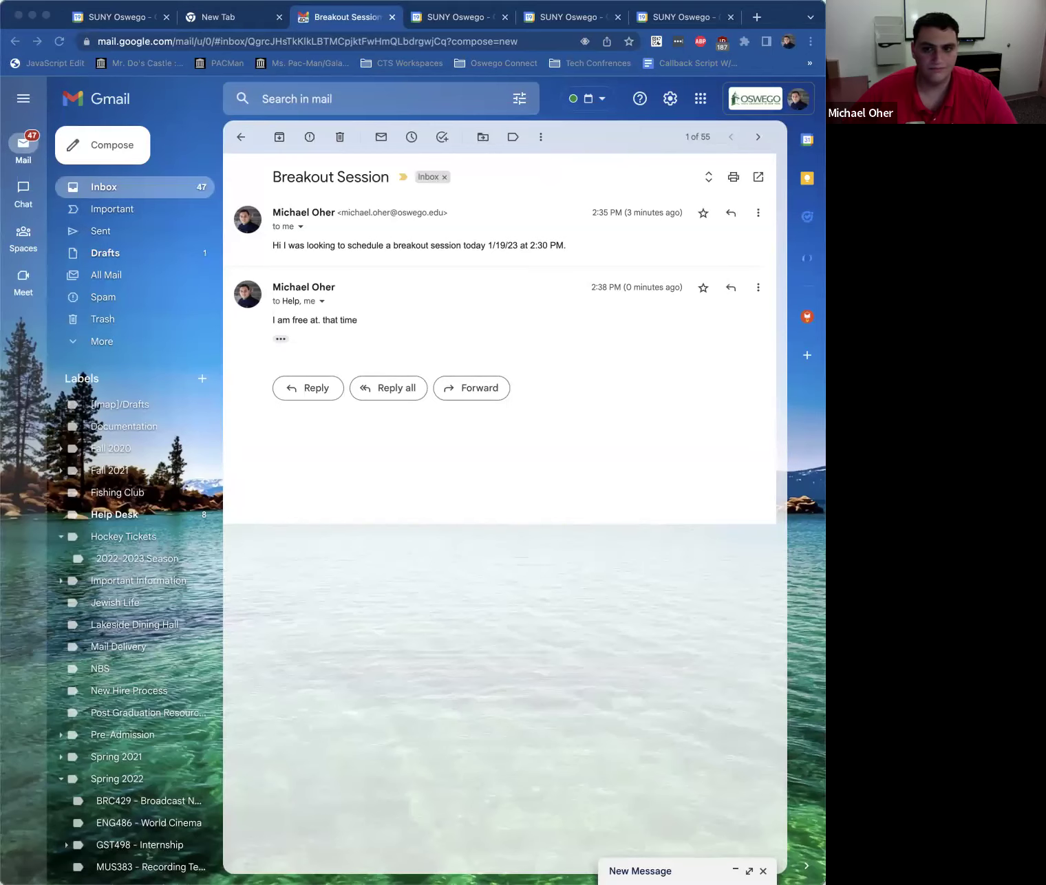
click(676, 19)
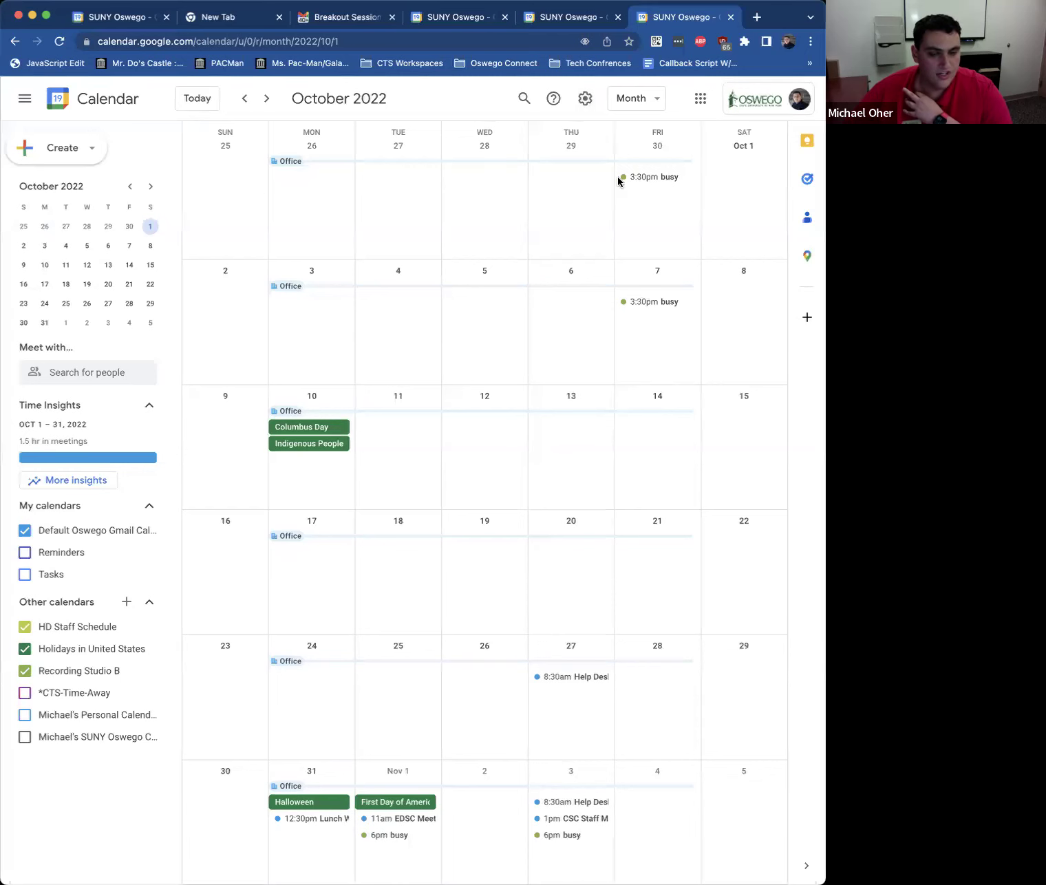
click(585, 99)
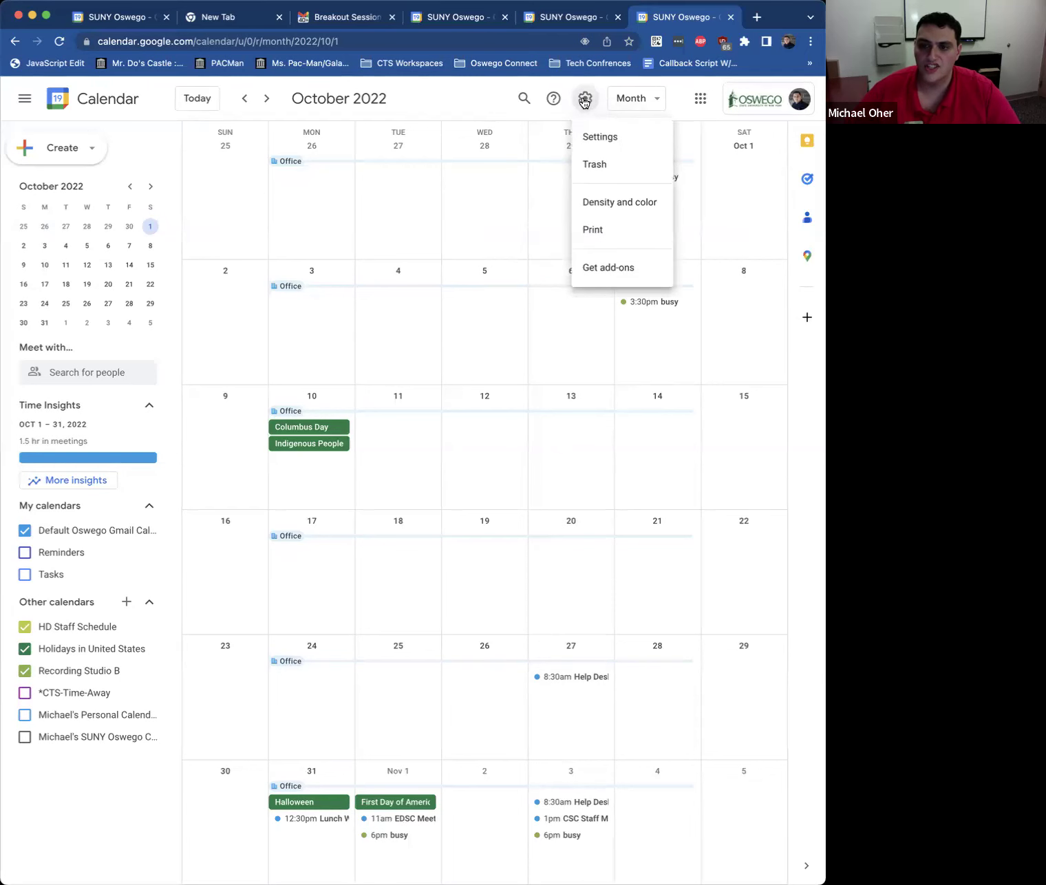
click(599, 137)
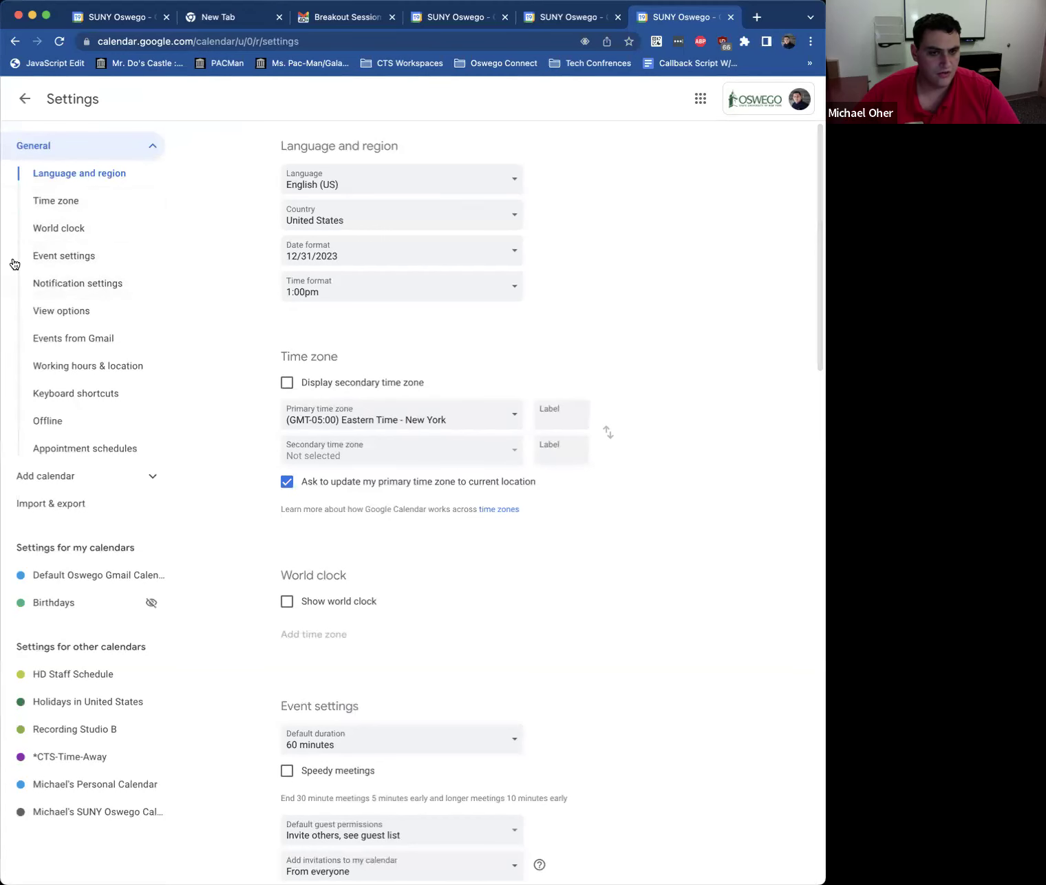
click(56, 393)
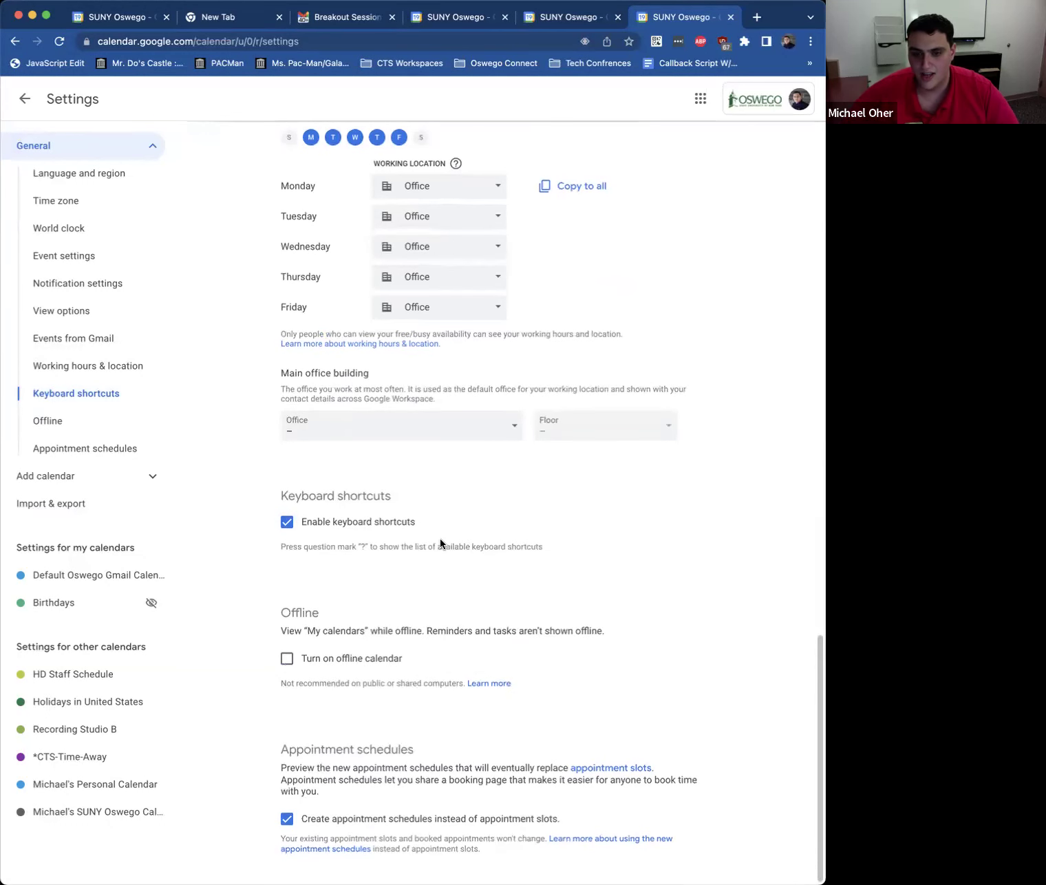
scroll(440, 541, up, 10)
scroll(434, 512, up, 10)
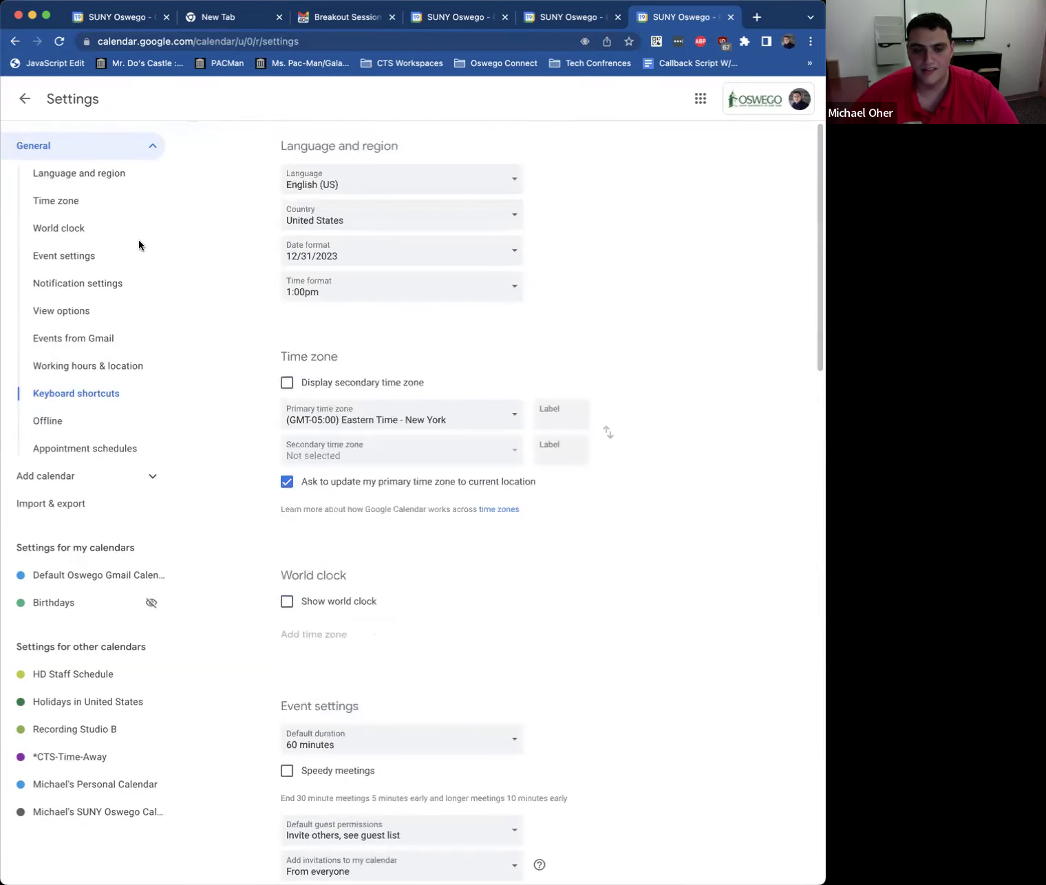
click(24, 99)
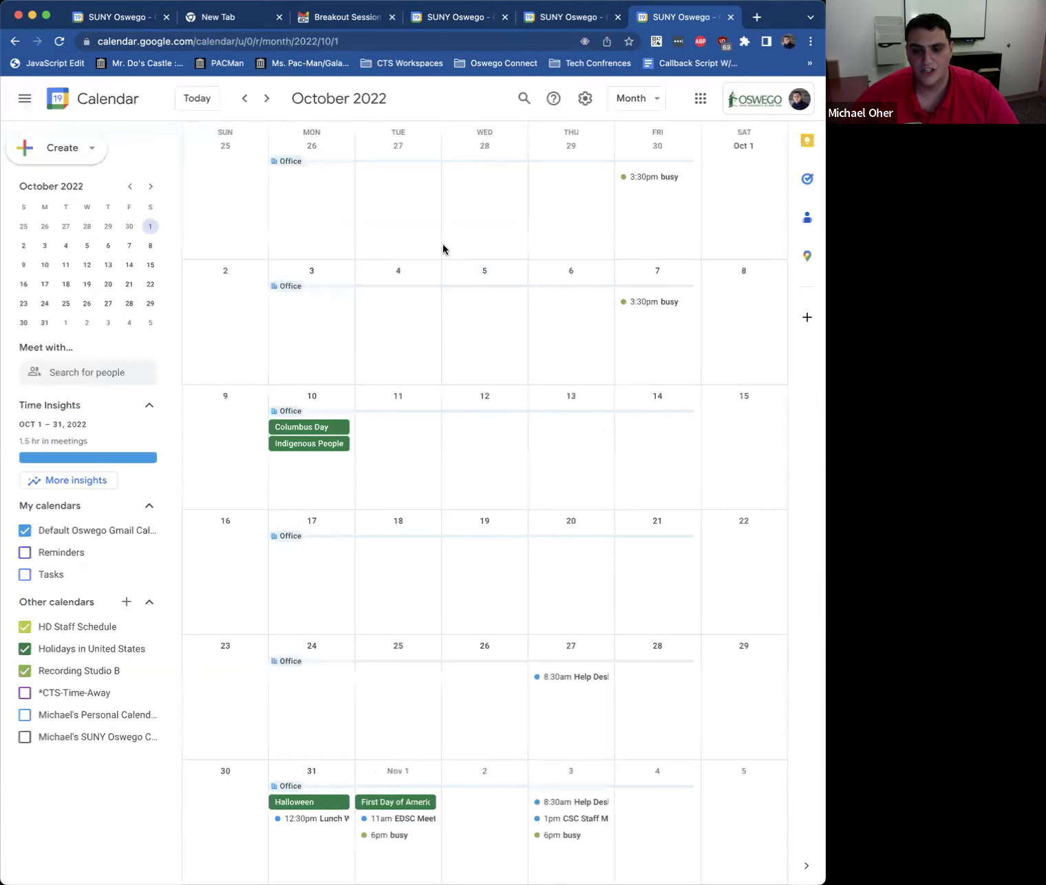
Step: Cancel a quick event on October 5 and open the calendar search
click(471, 357)
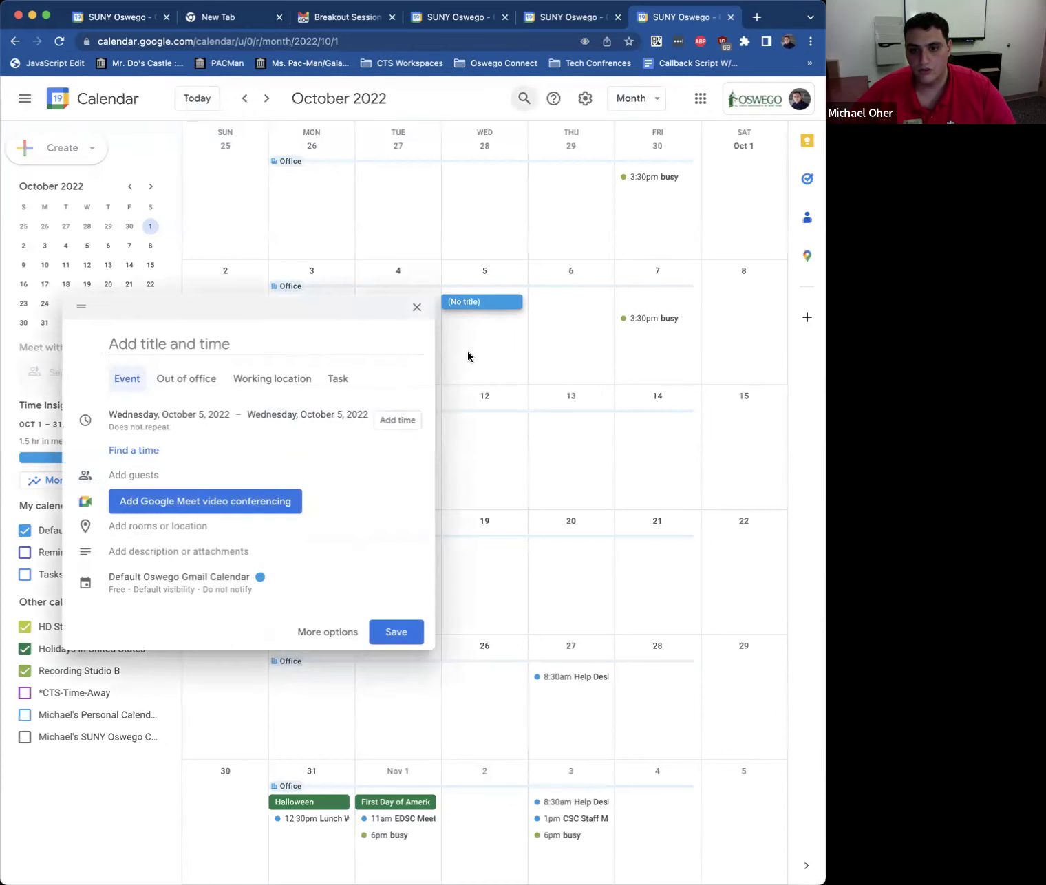
click(418, 307)
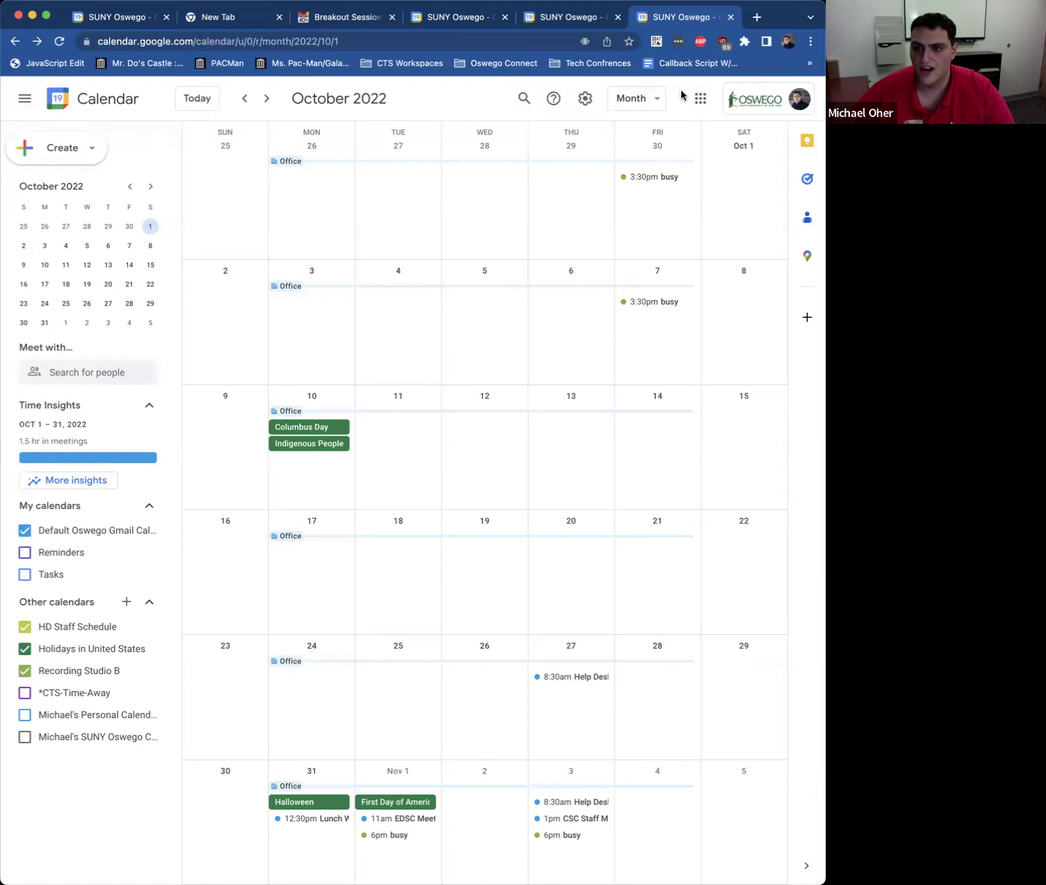
key(/)
text(/)
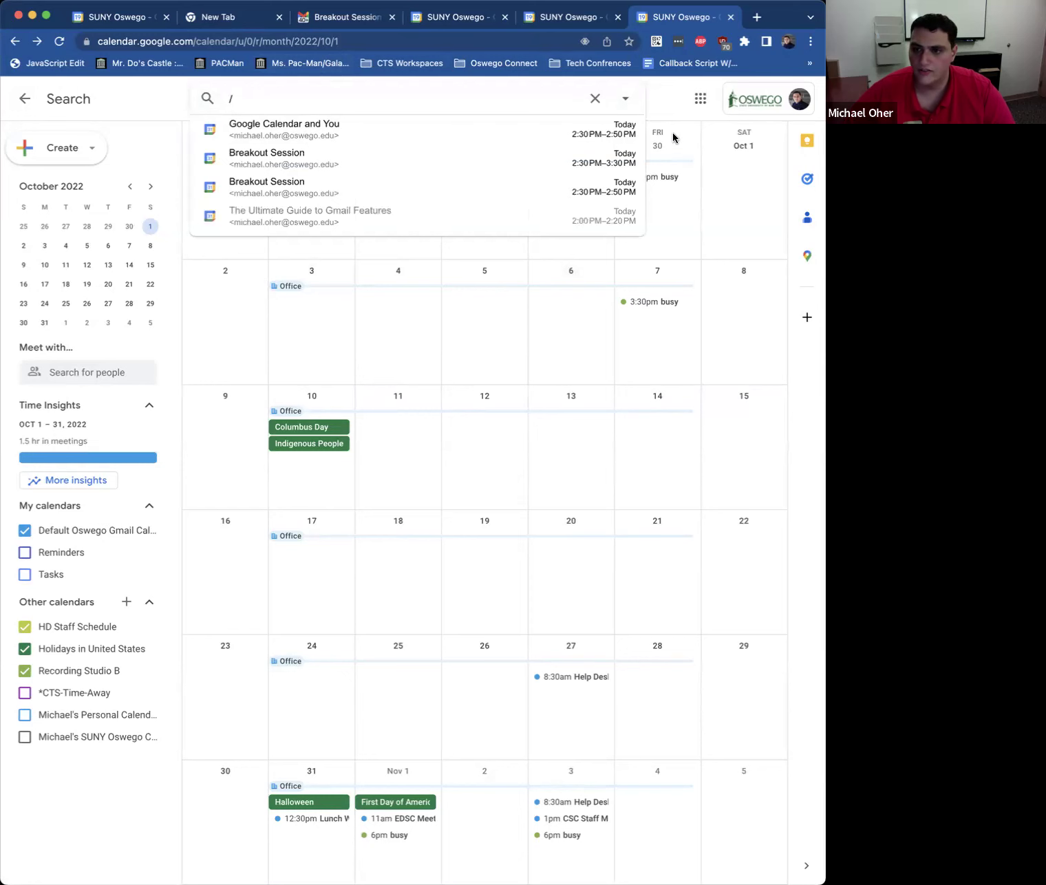
Step: Clear and close the search, then display the keyboard shortcuts list
click(595, 99)
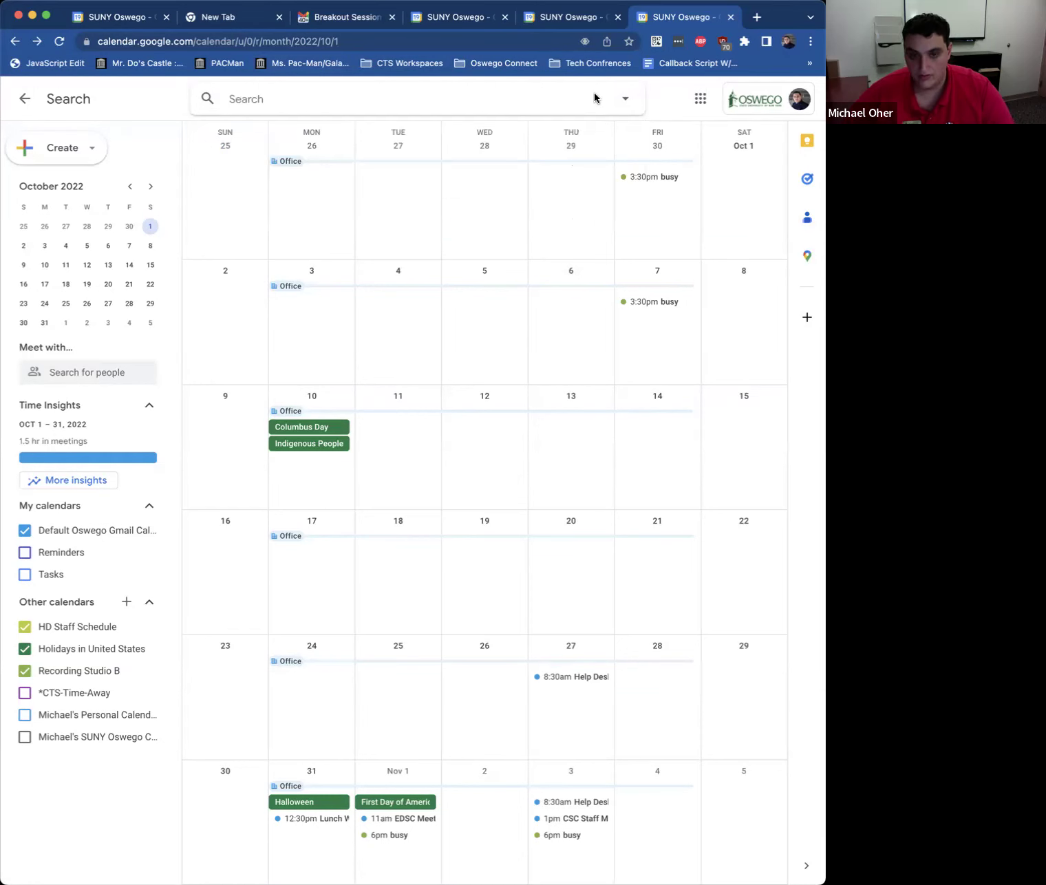
text(/)
click(596, 99)
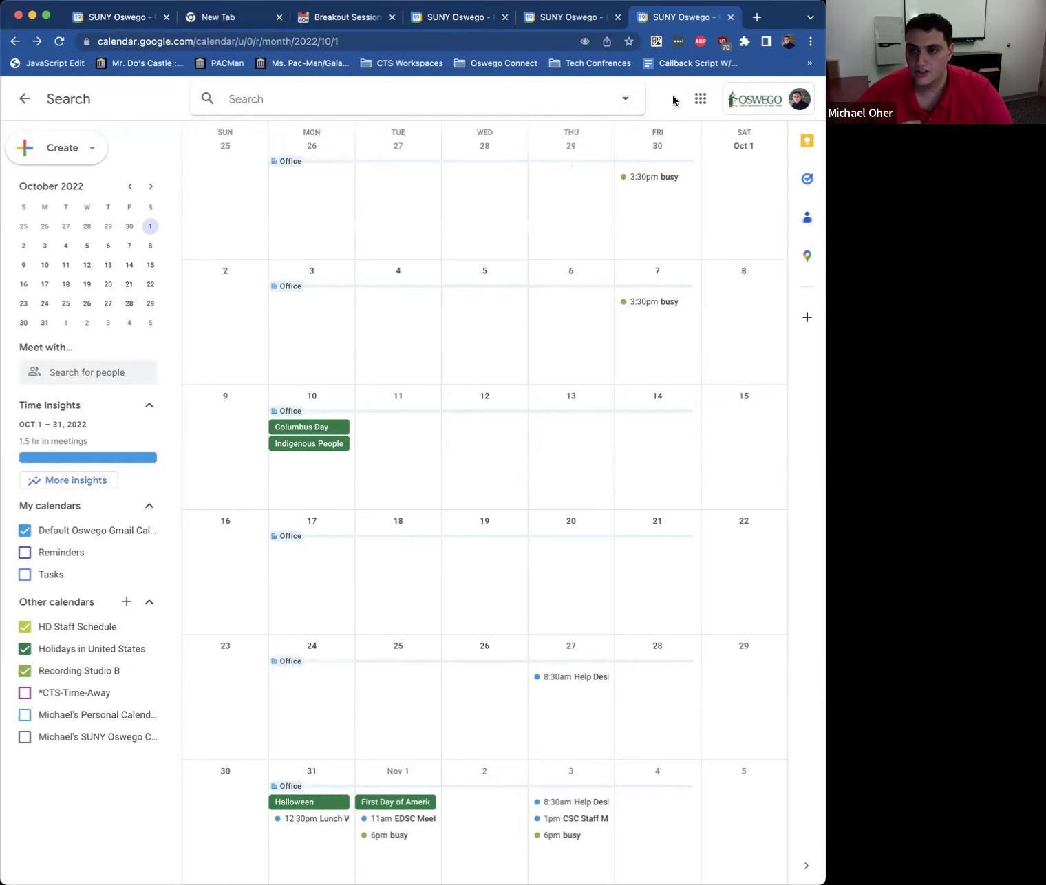
key(Escape)
key(shift+slash)
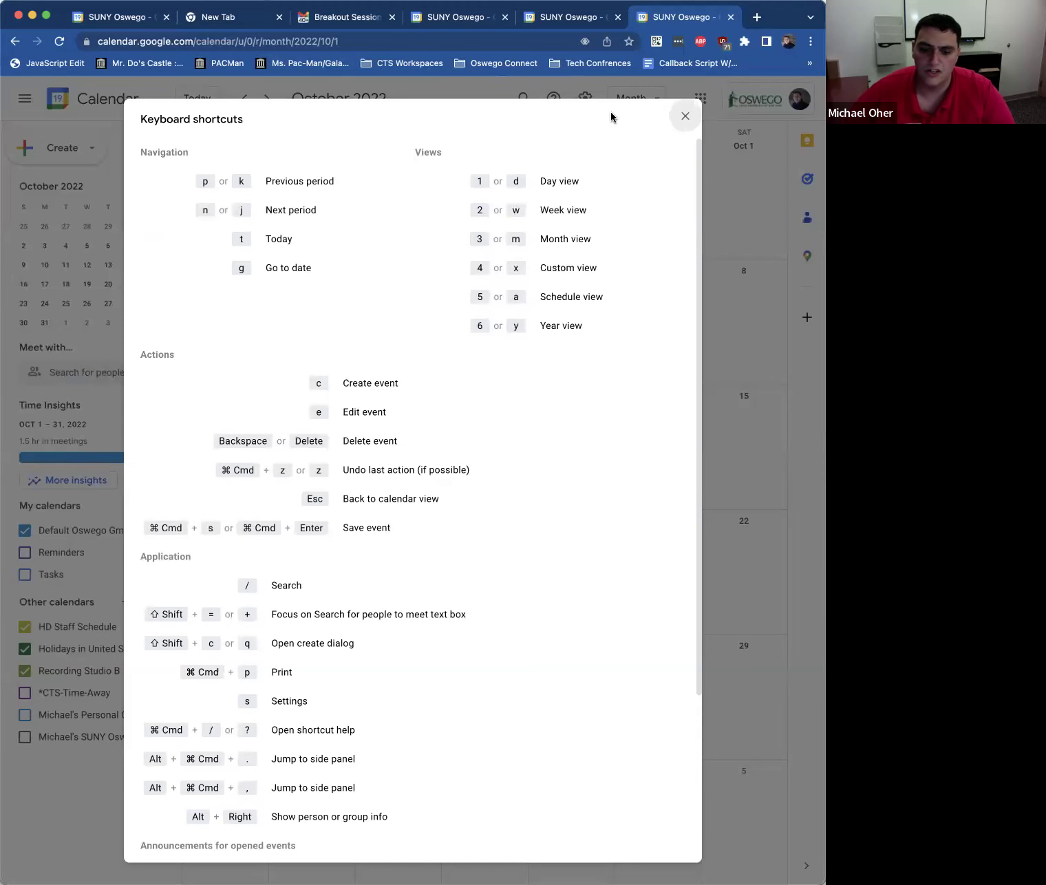
Step: Close the shortcuts list and open a blank new event for Oct 1, 3:00pm–4:00pm
scroll(278, 196, down, 2)
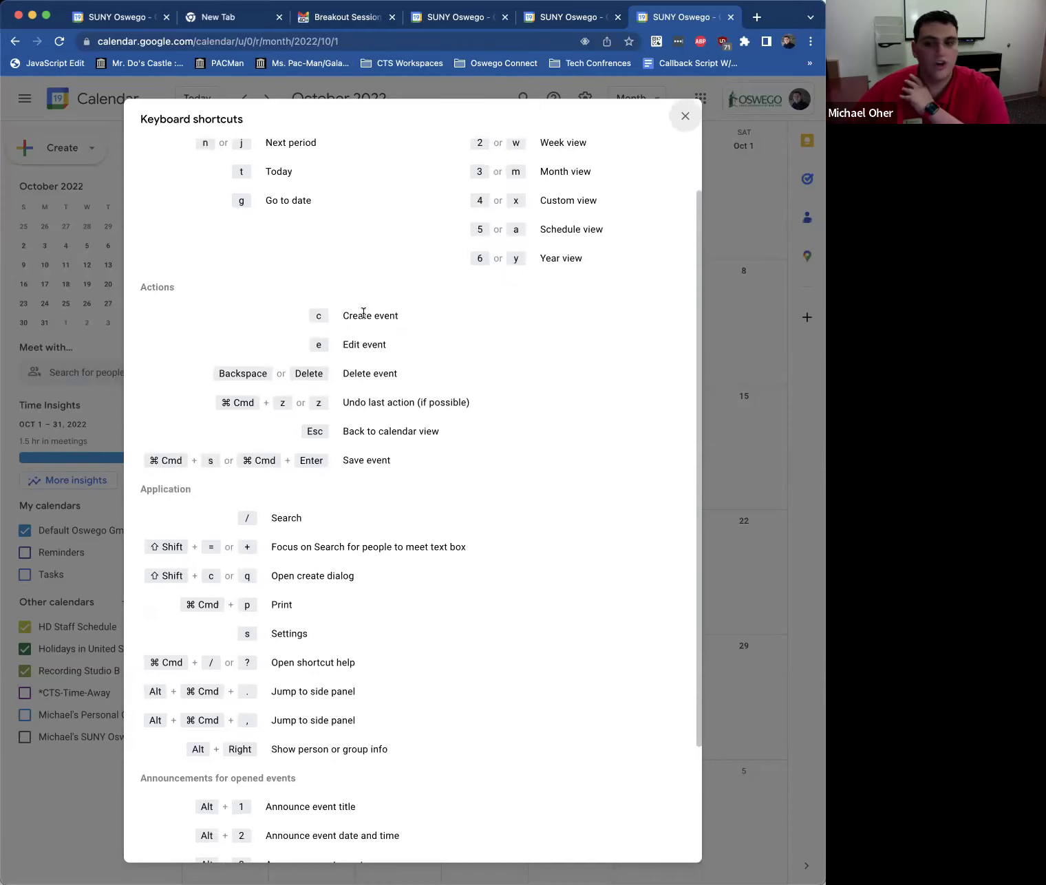
click(683, 116)
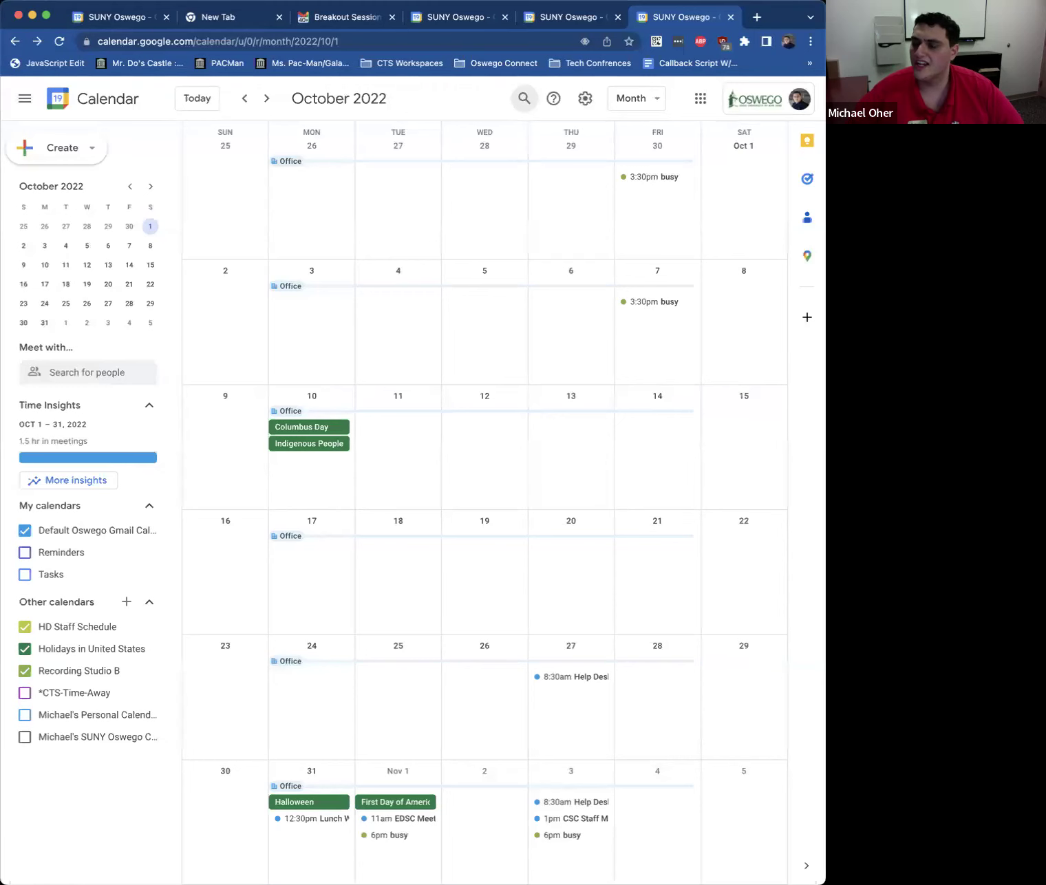
key(c)
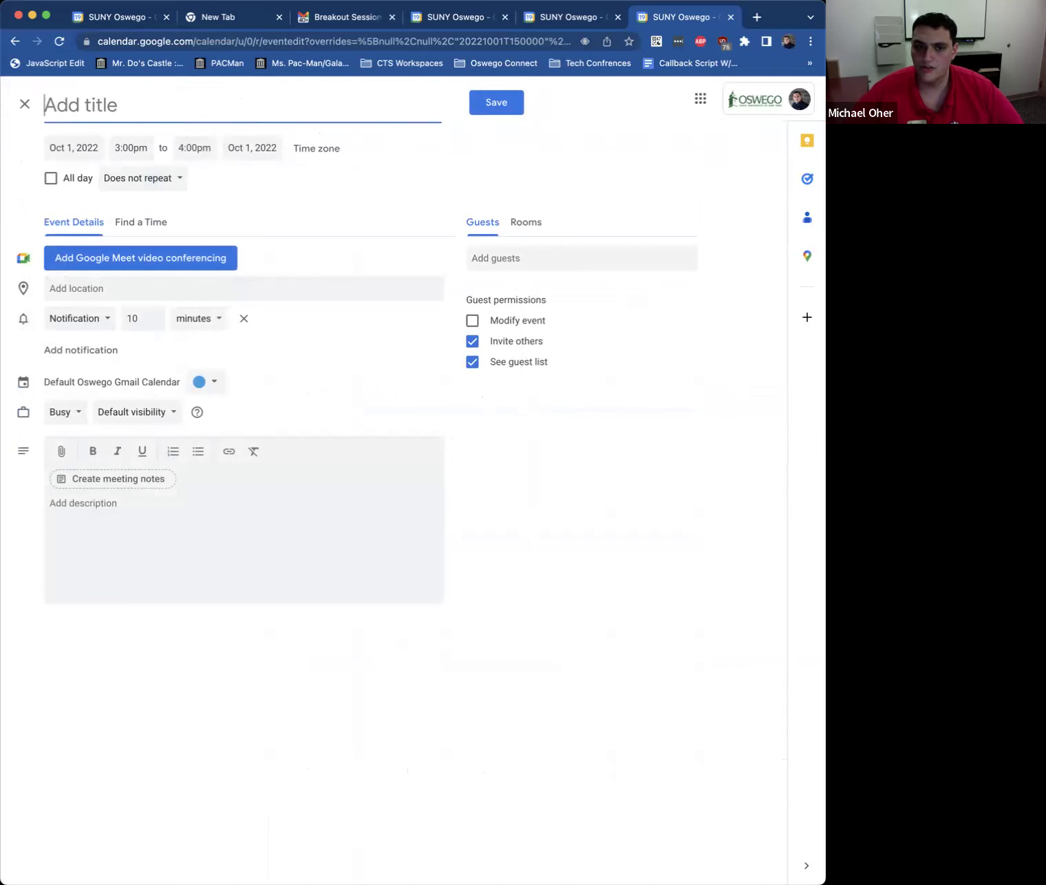
text(Breakour)
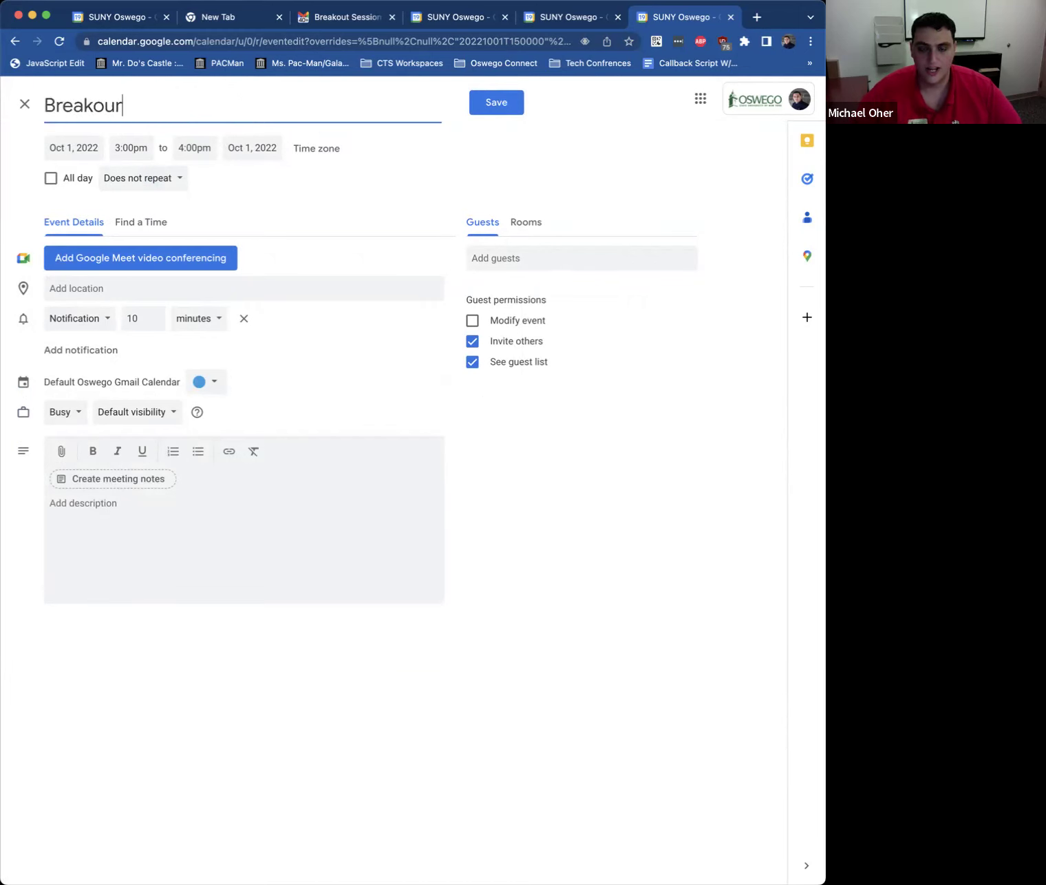
key(BackSpace)
text(t )
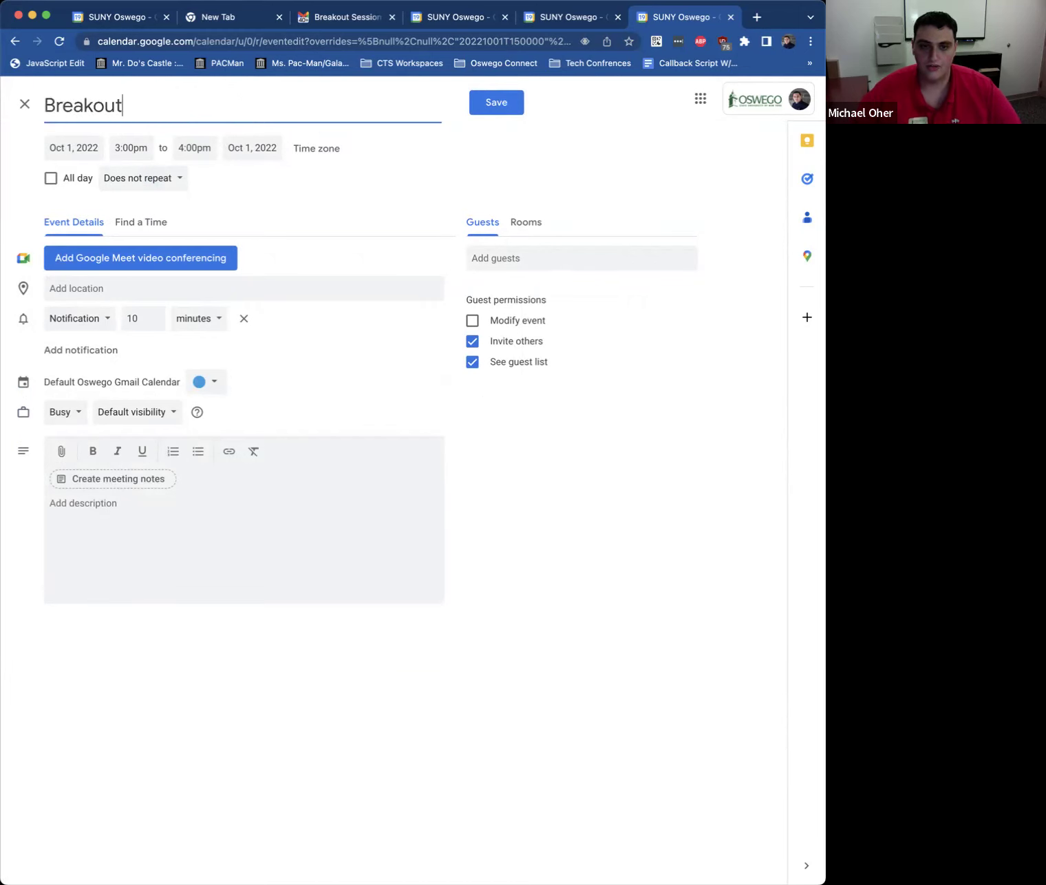
text(Session)
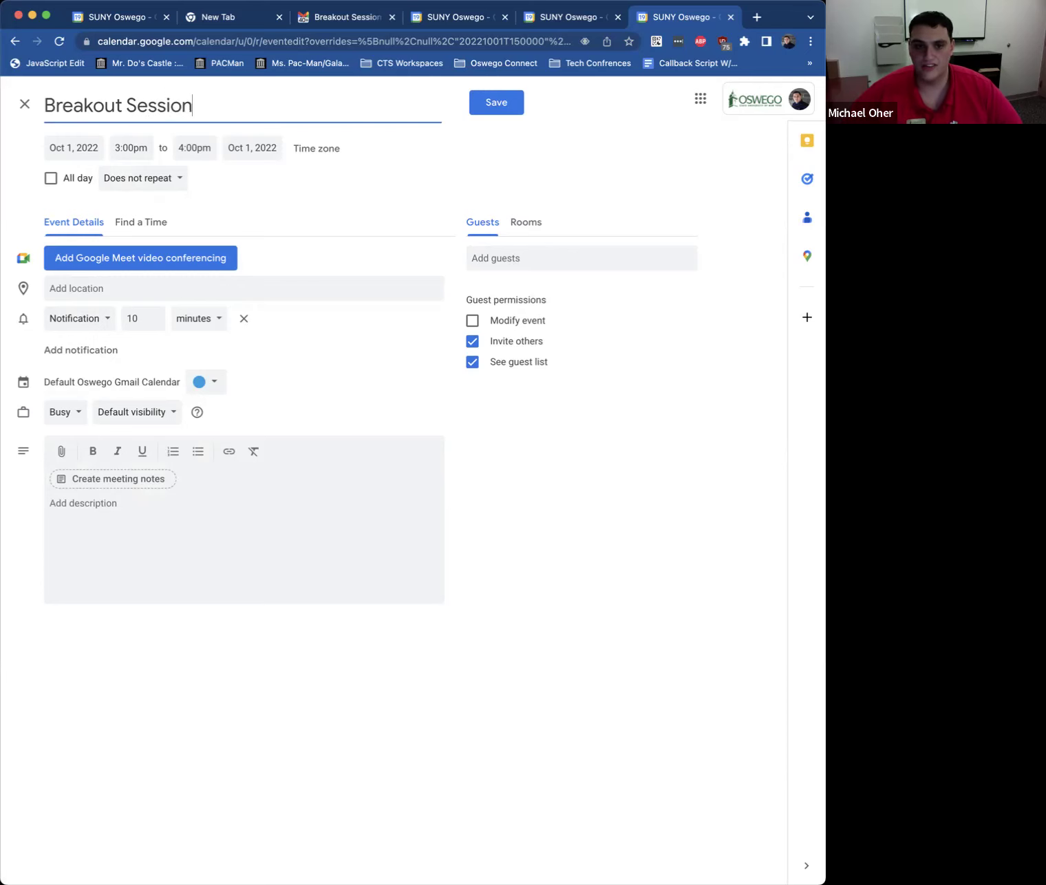
click(26, 106)
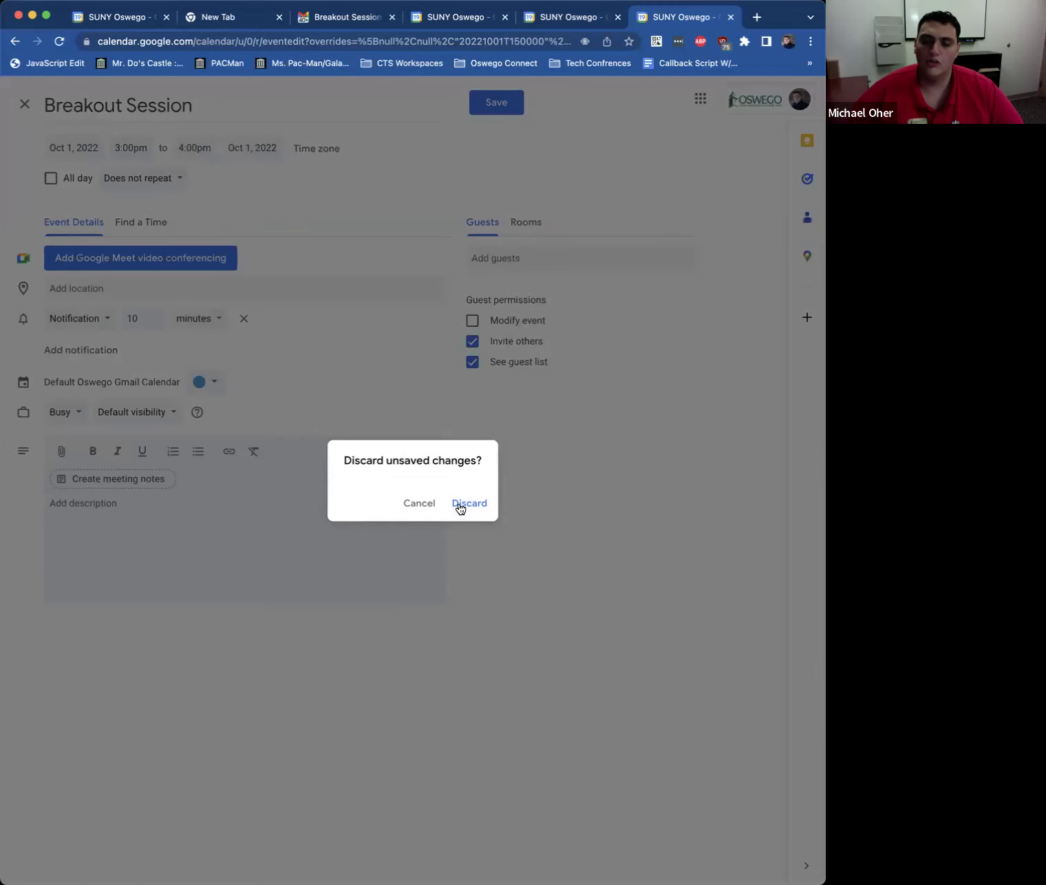
click(456, 507)
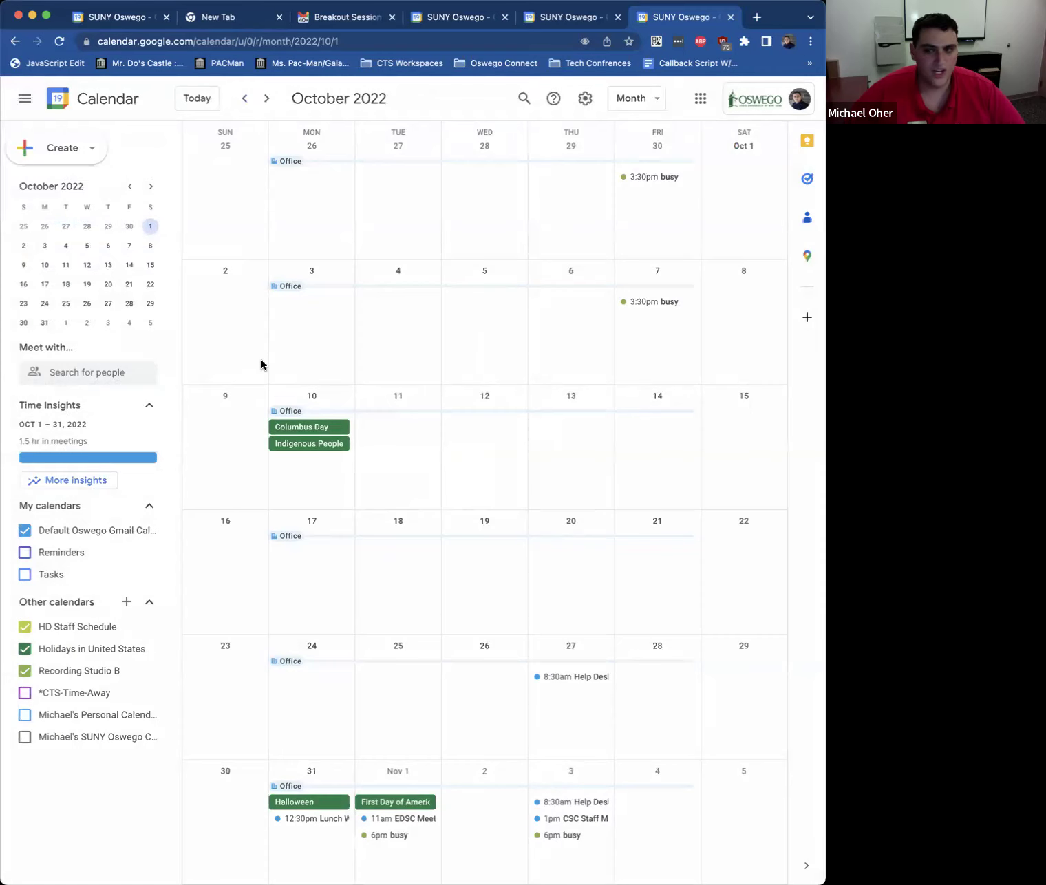
Step: Open and close the calendar search several times with / and Esc
key(slash)
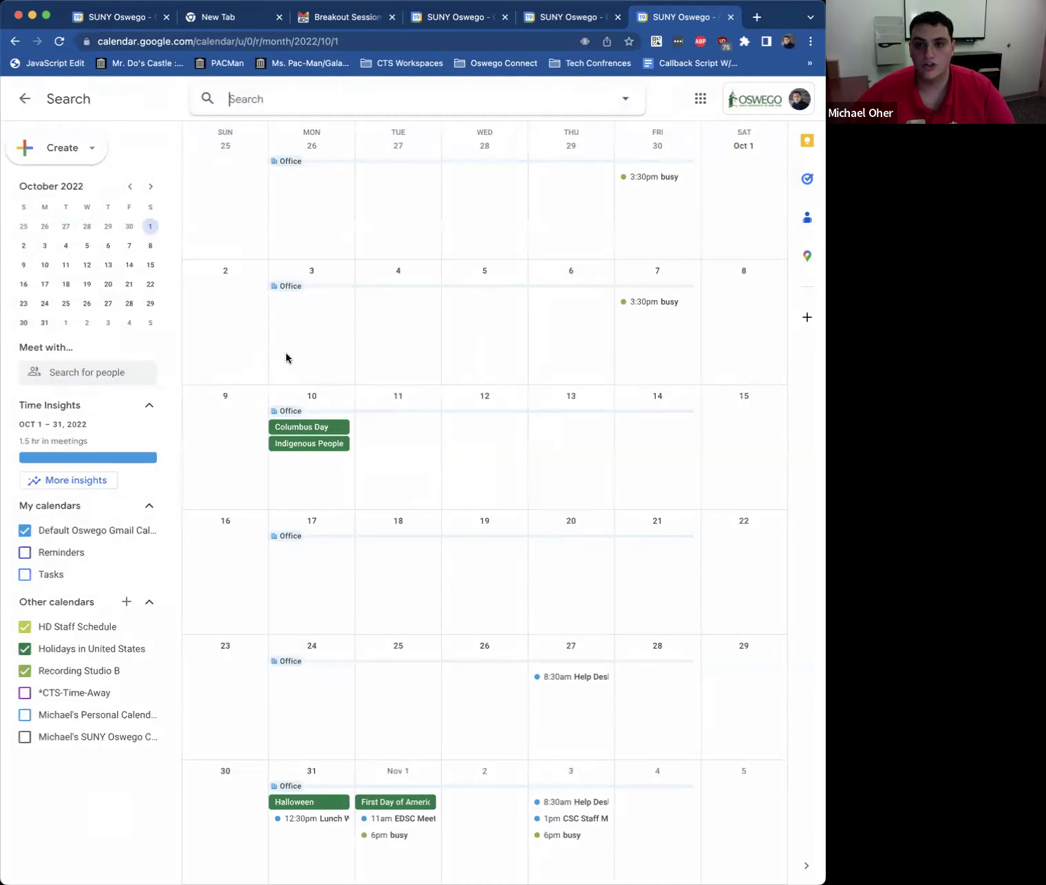
key(Escape)
key(slash)
key(Escape)
key(slash)
key(Escape)
Step: Discard a new untitled event, then show and close the keyboard shortcuts list
key(slash)
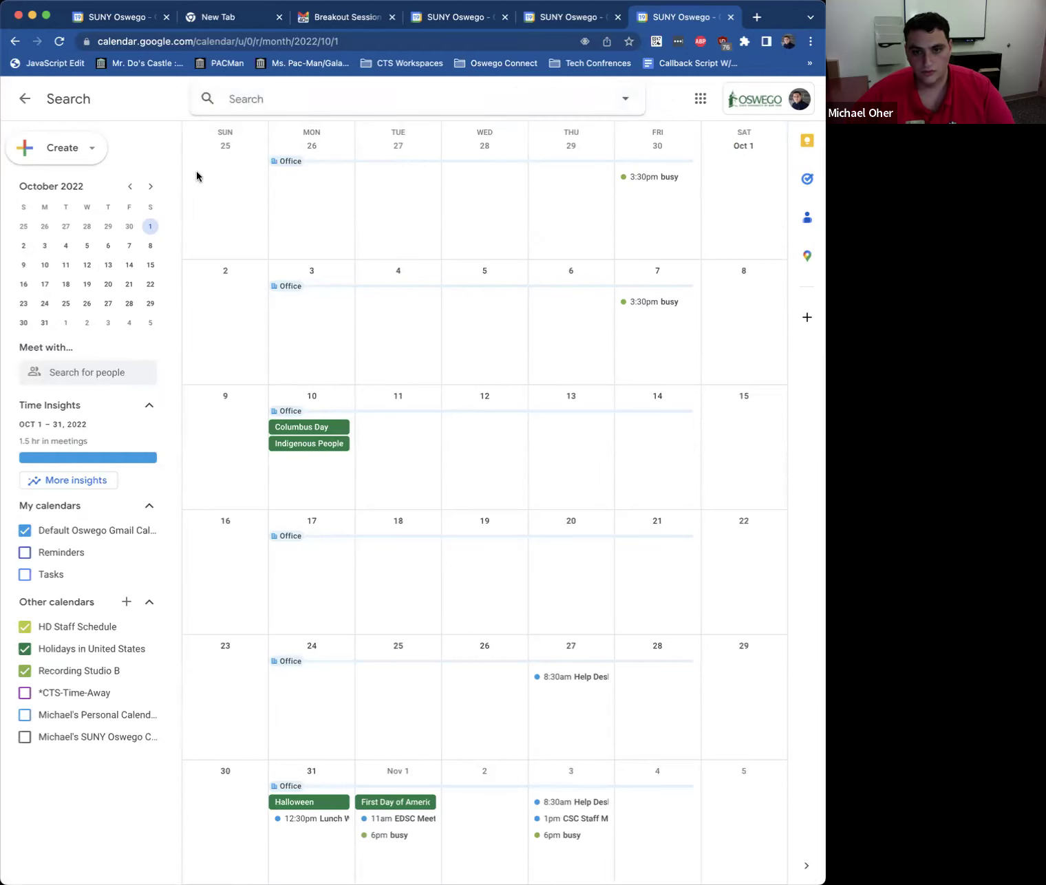
key(Escape)
click(186, 180)
key(Escape)
key(slash)
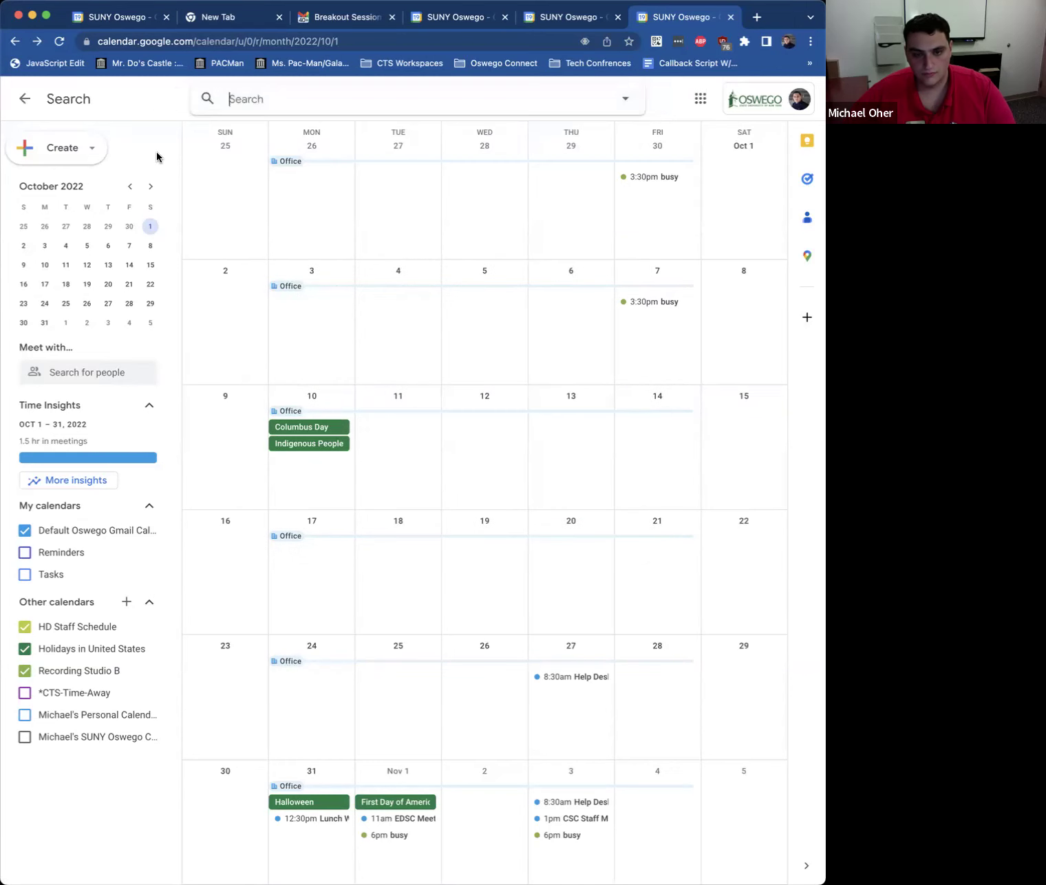
key(Escape)
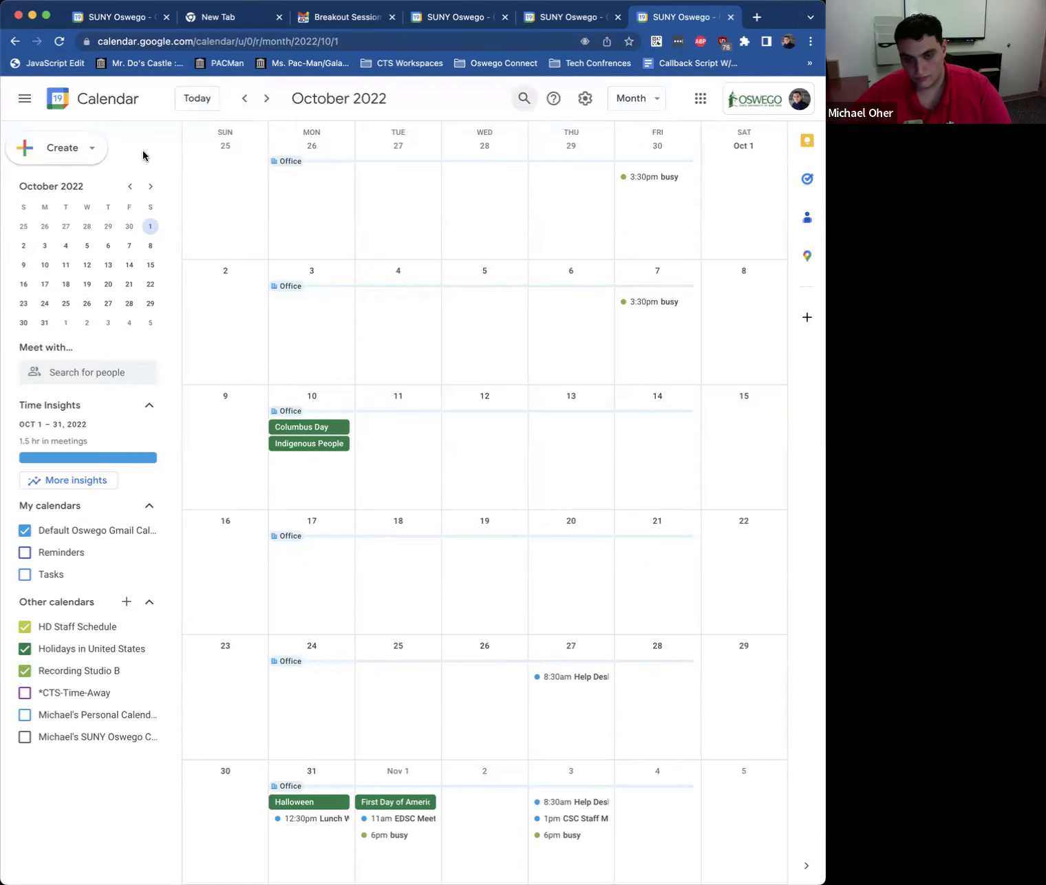
key(shift+slash)
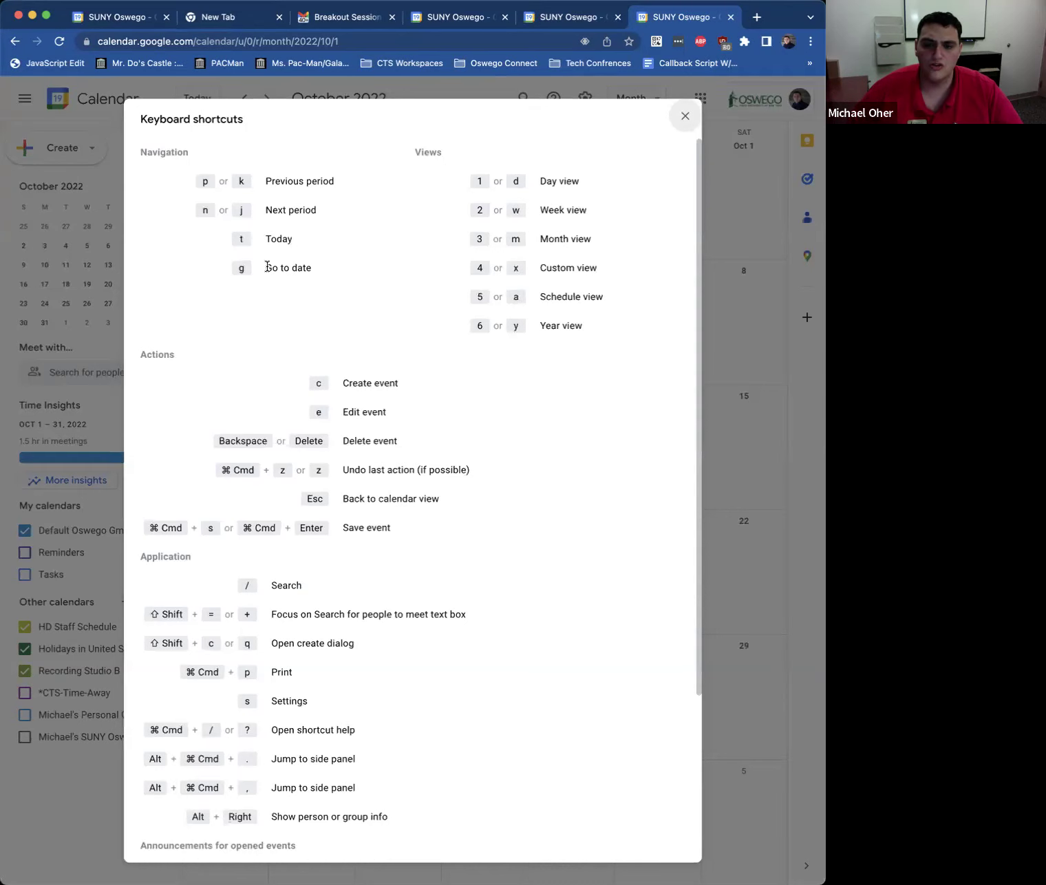
click(685, 116)
Step: Jump the calendar to Jan 20 2023 using the g go-to-date prompt
key(g)
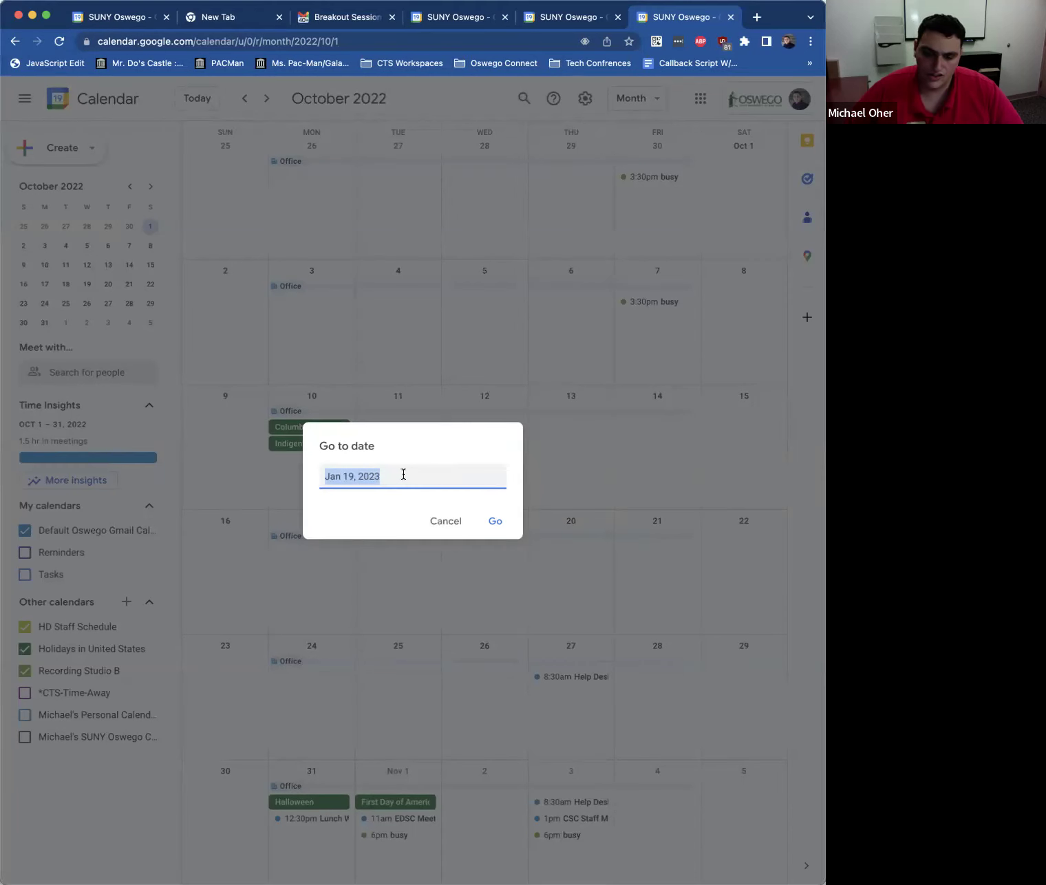
drag(394, 473, 344, 475)
text(20)
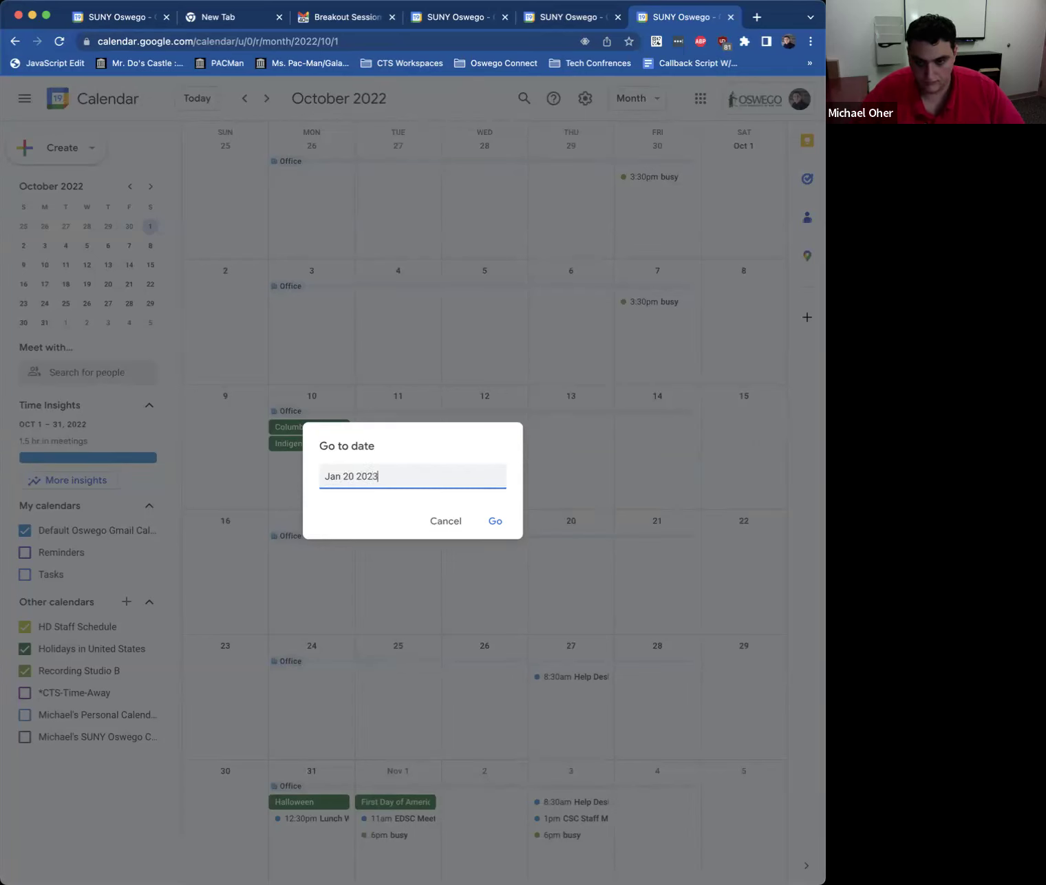
key(Return)
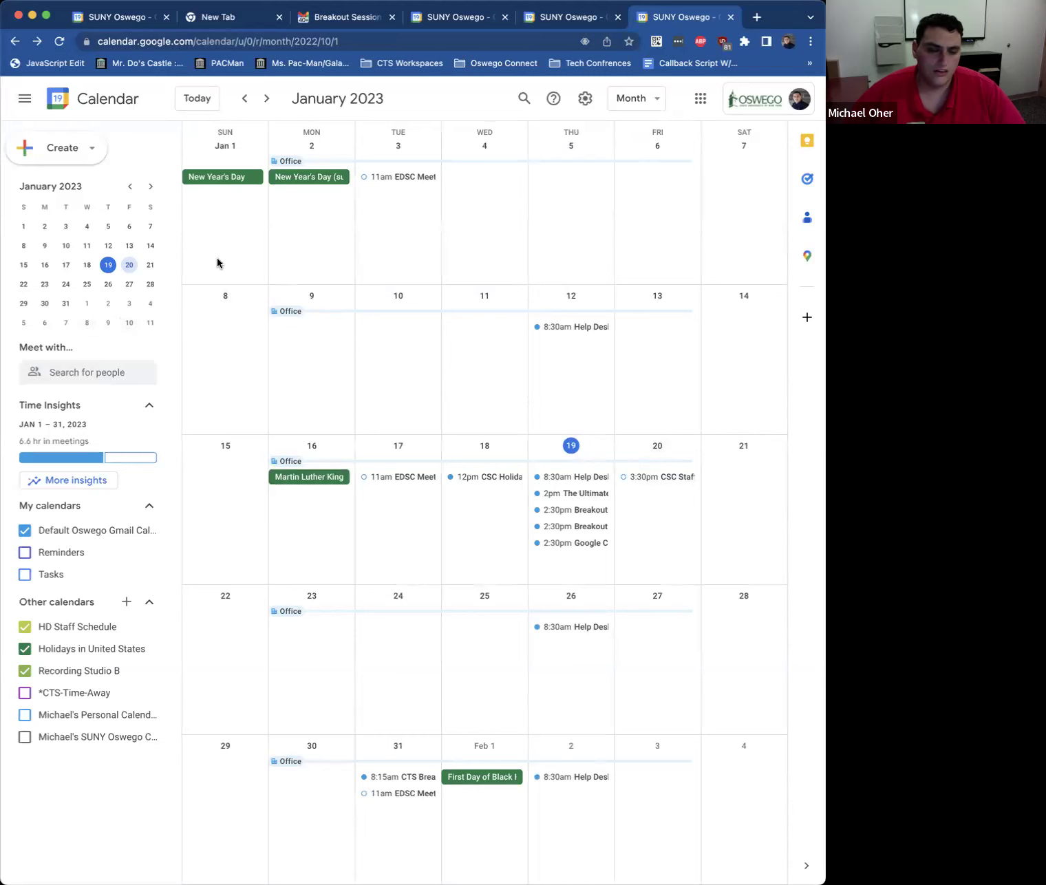
Step: Step to February 2023 with n and p, then view and close the shortcuts list
key(n)
key(p)
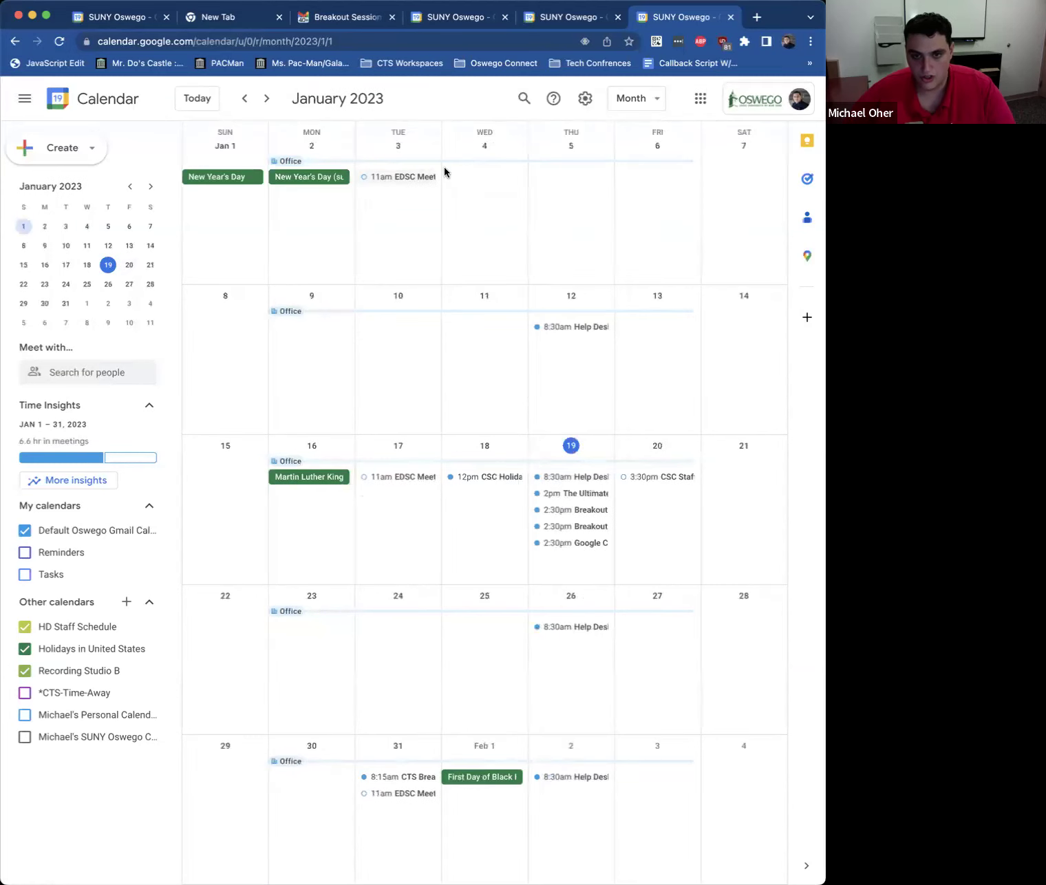
key(n)
key(shift+slash)
scroll(329, 593, down, 2)
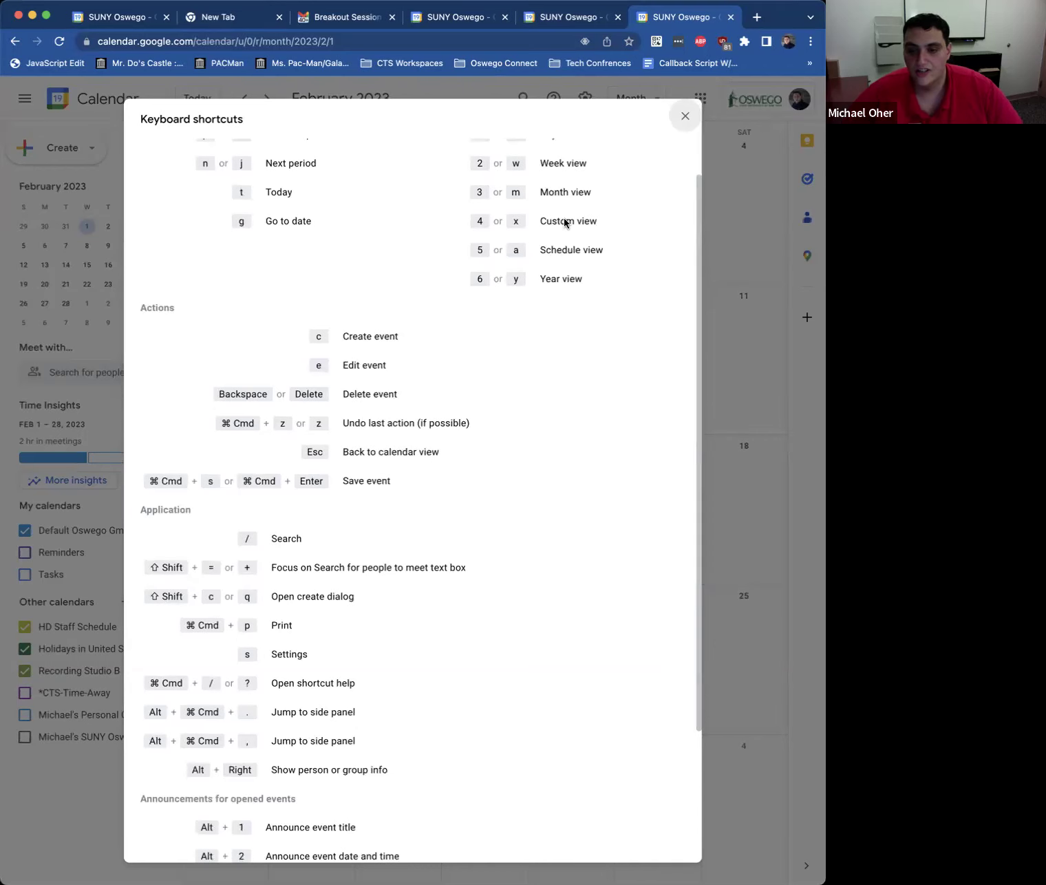
click(685, 116)
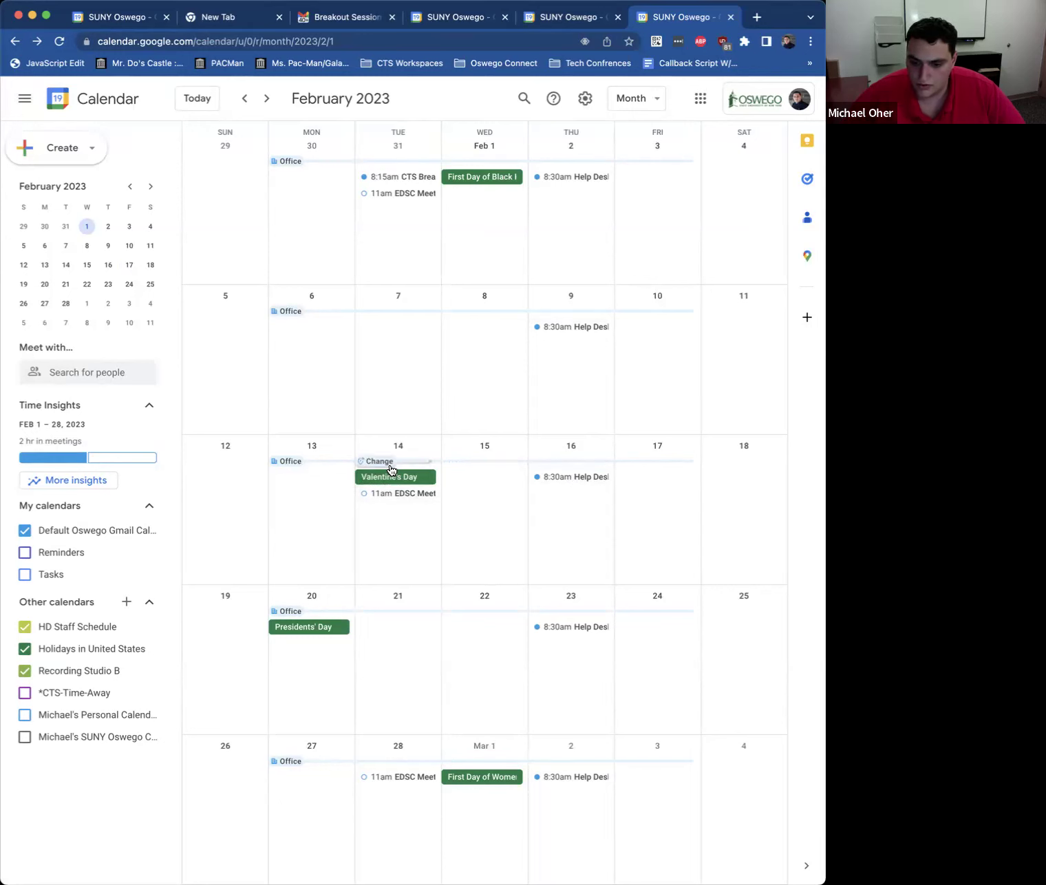
click(387, 480)
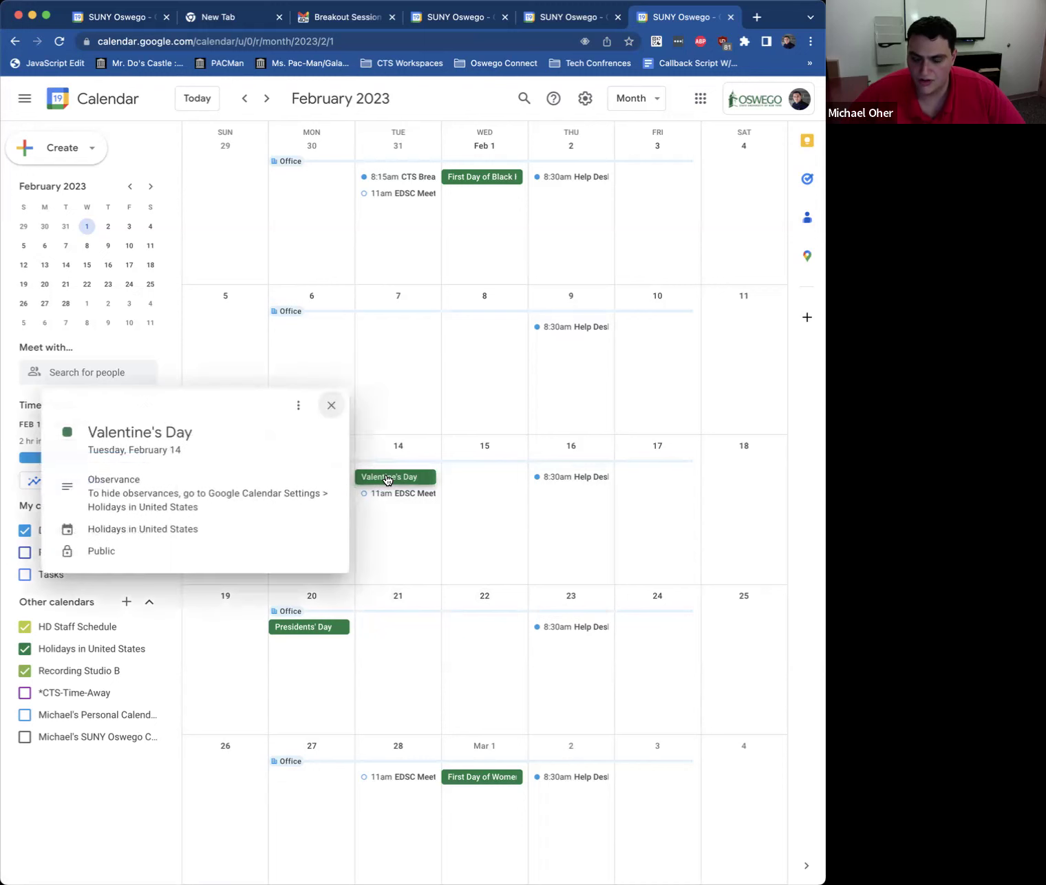
click(295, 406)
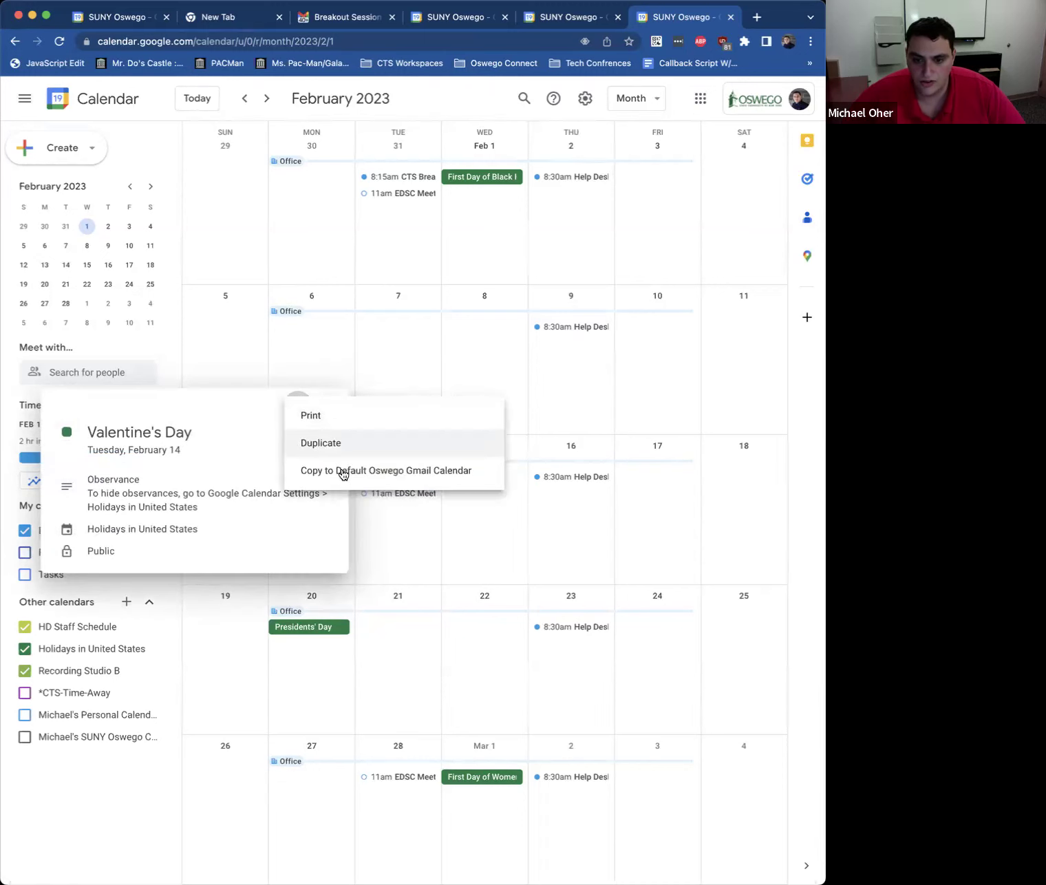
click(486, 542)
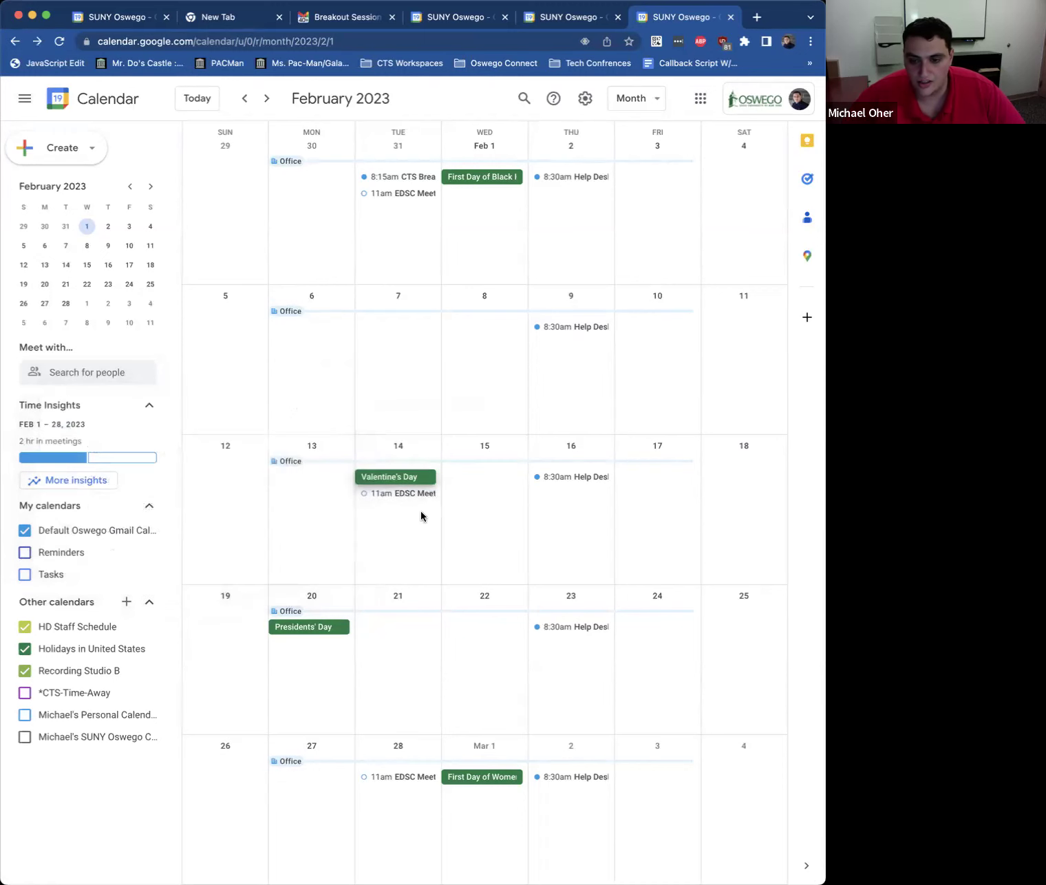
click(564, 481)
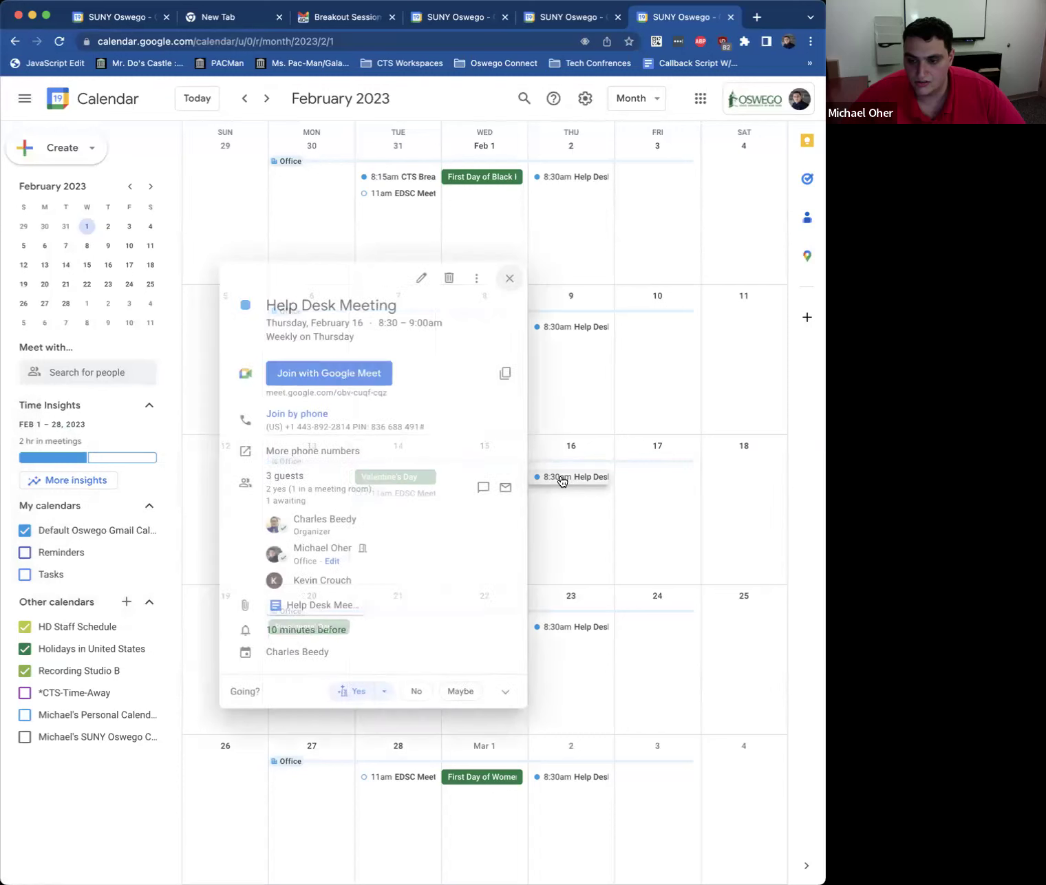
click(416, 279)
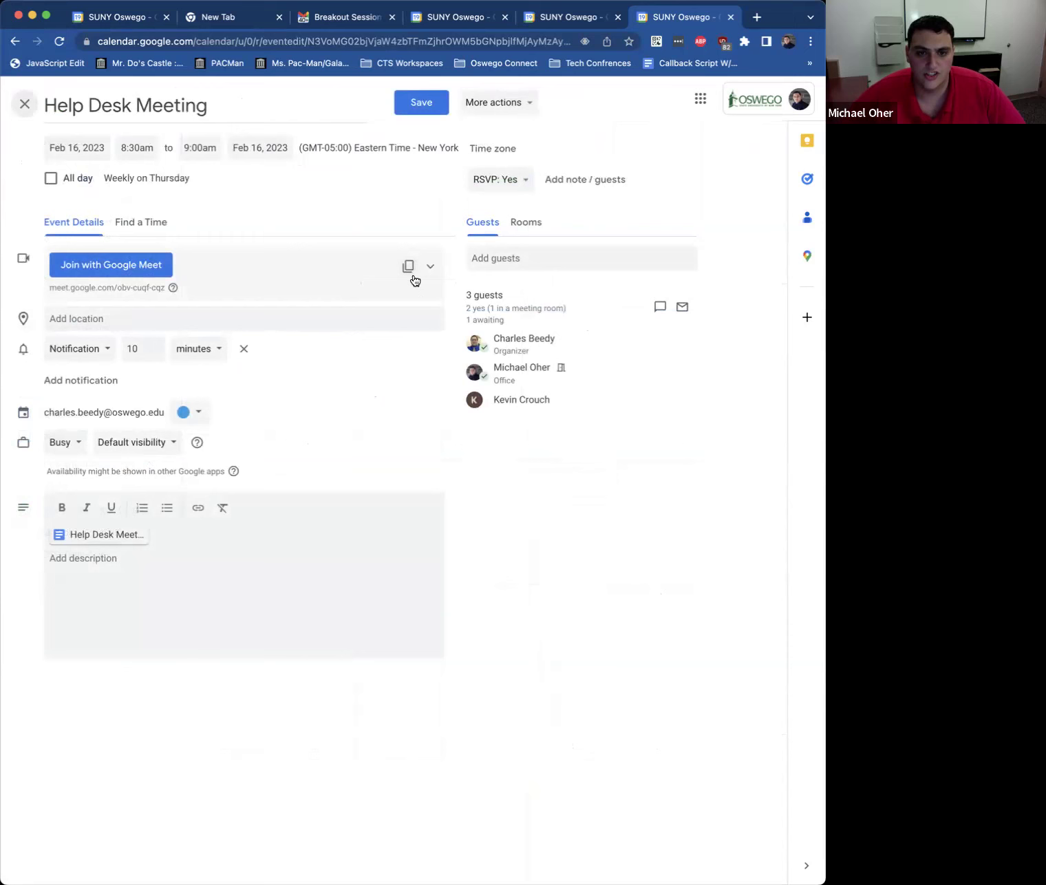
click(25, 105)
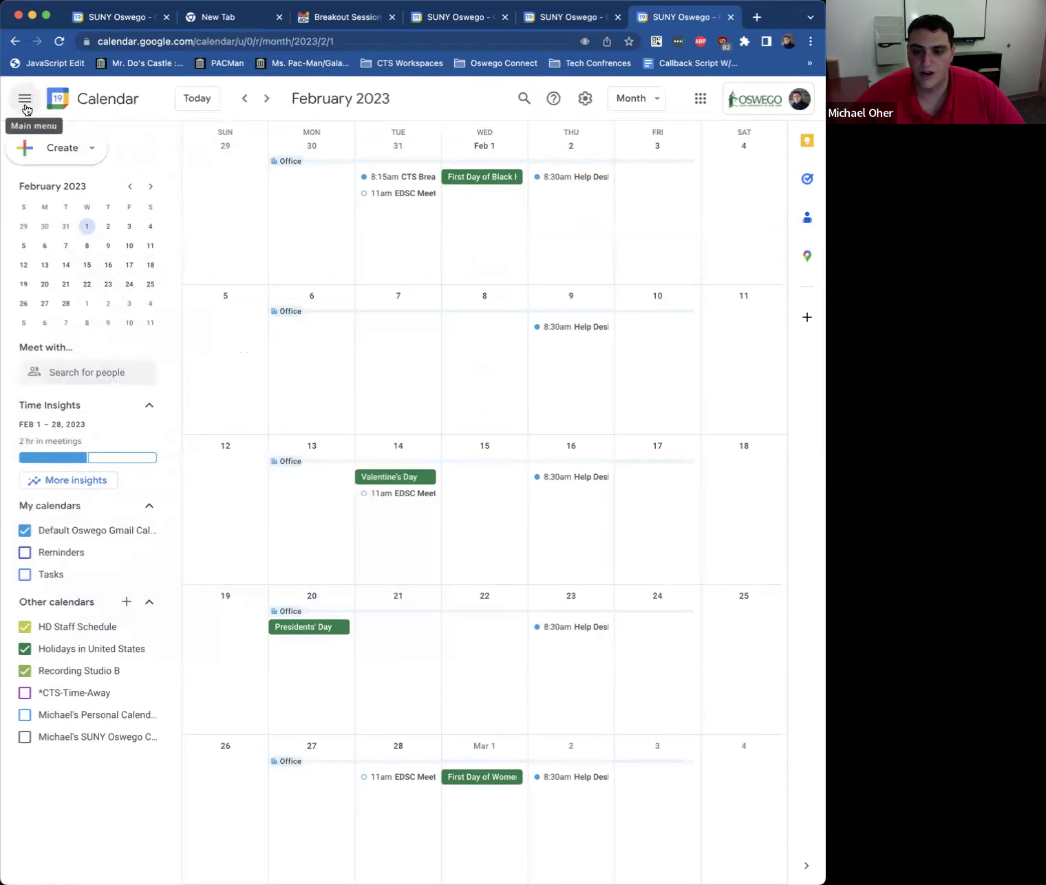
click(26, 106)
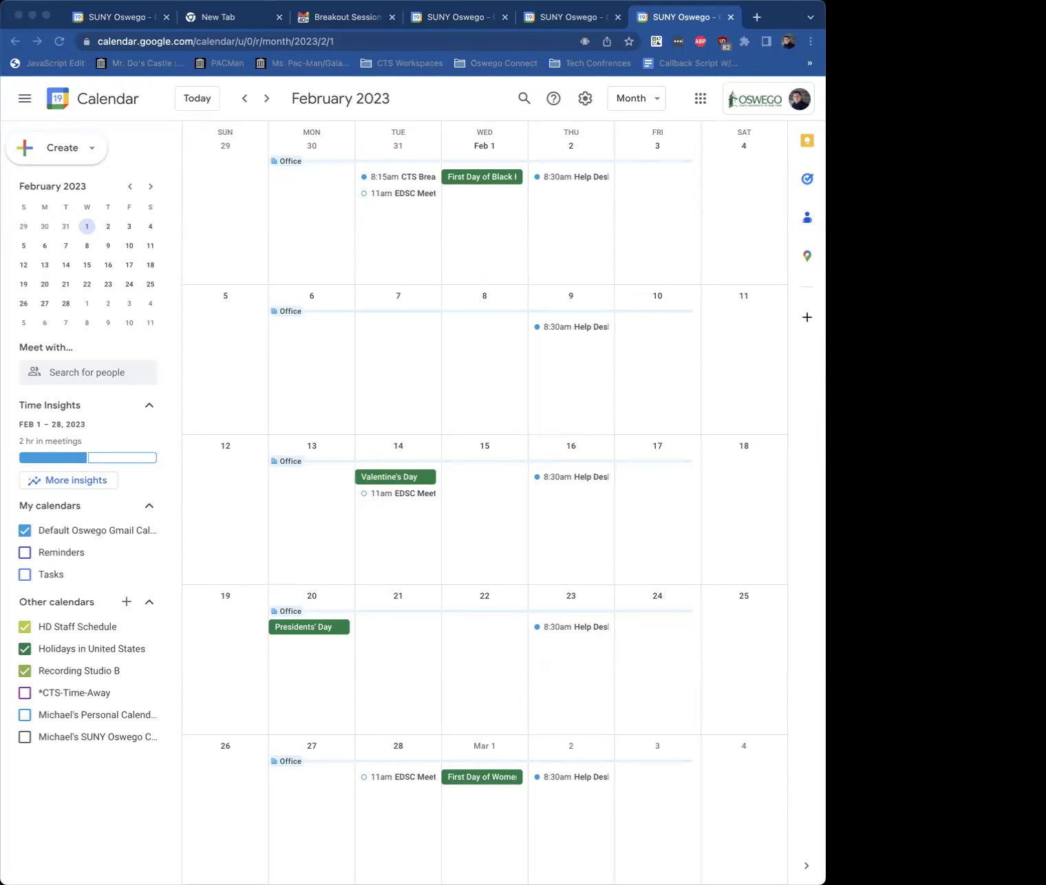
click(716, 246)
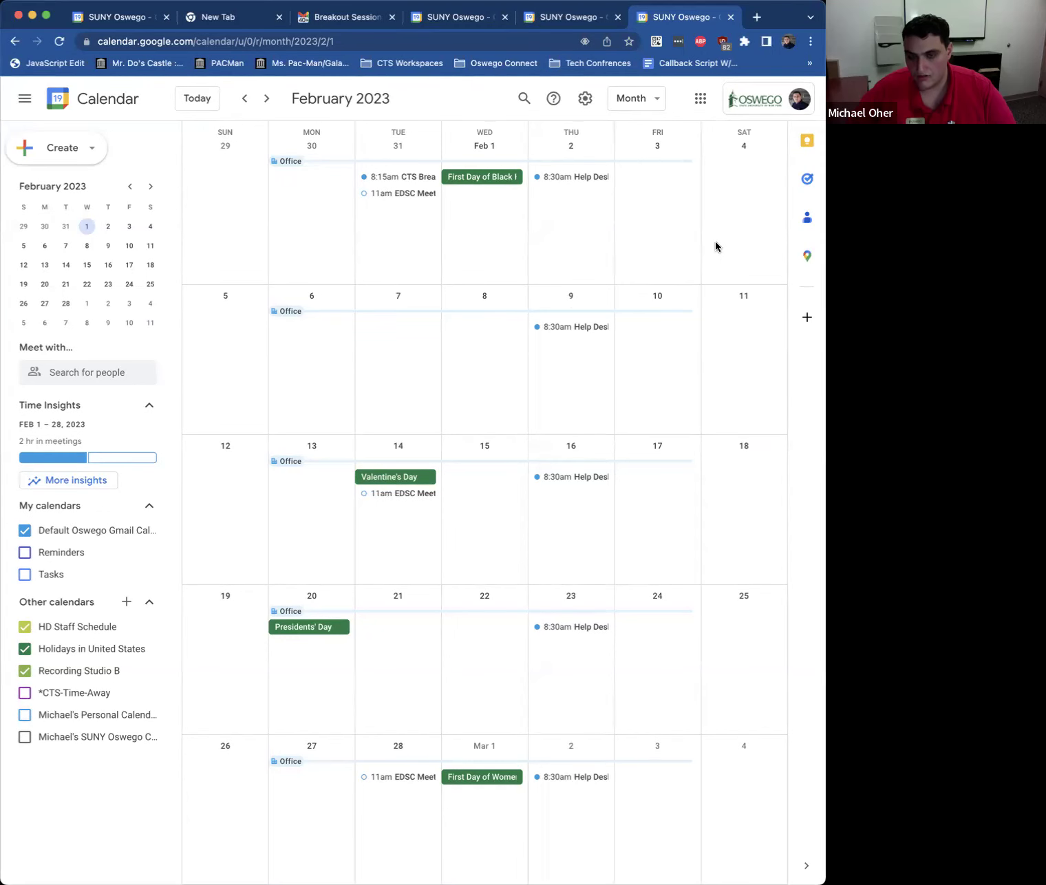
Step: Return to the January 2023 month and briefly show, then close, the keyboard shortcuts list
key(k)
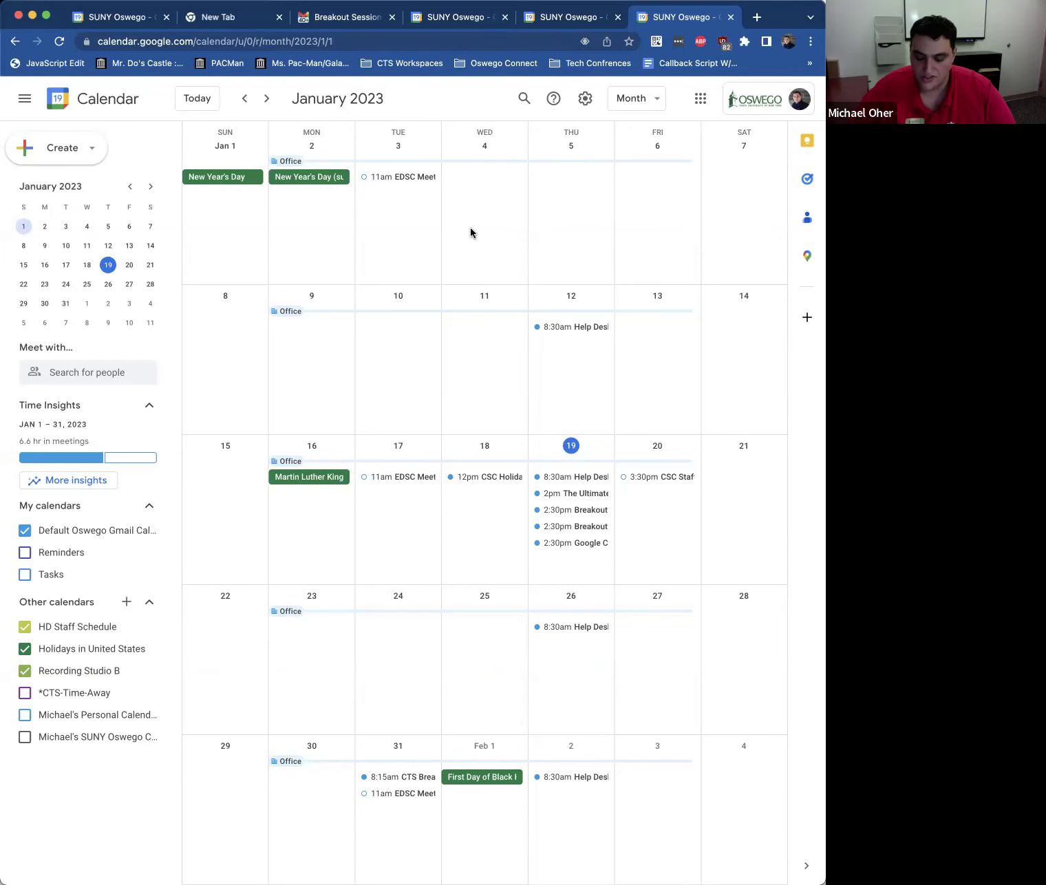
key(shift+slash)
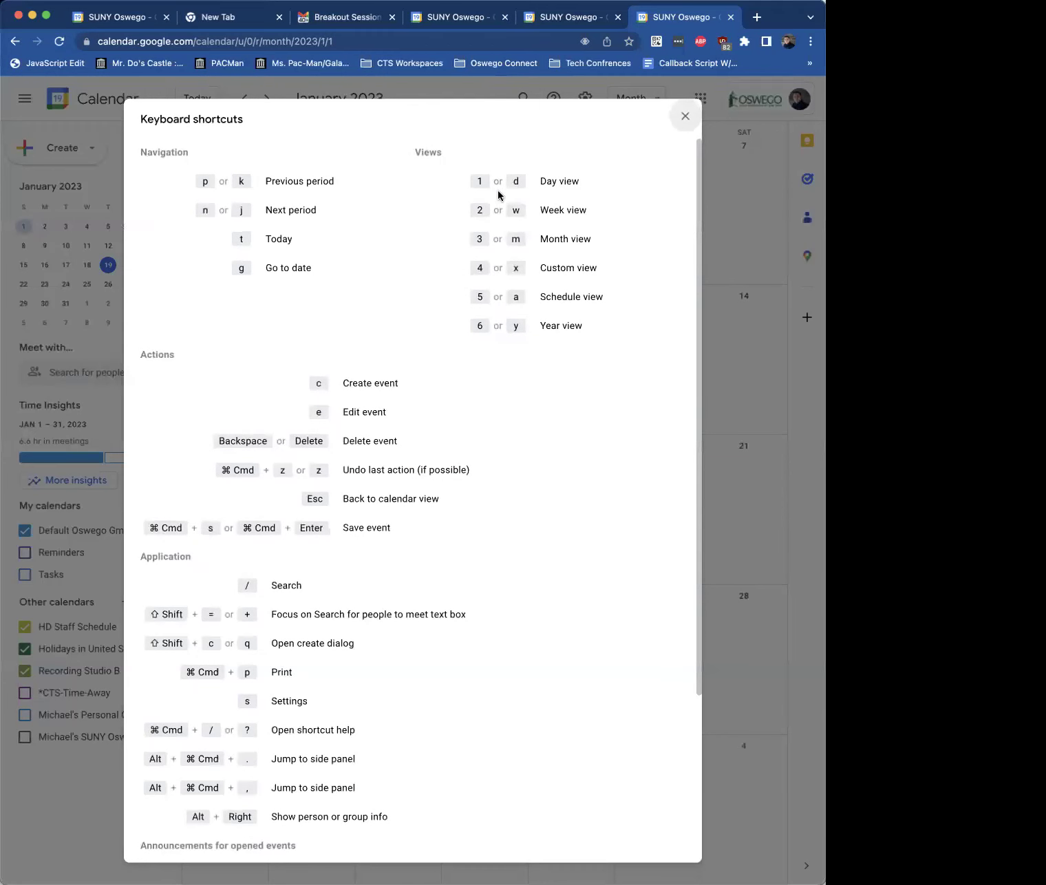
click(683, 119)
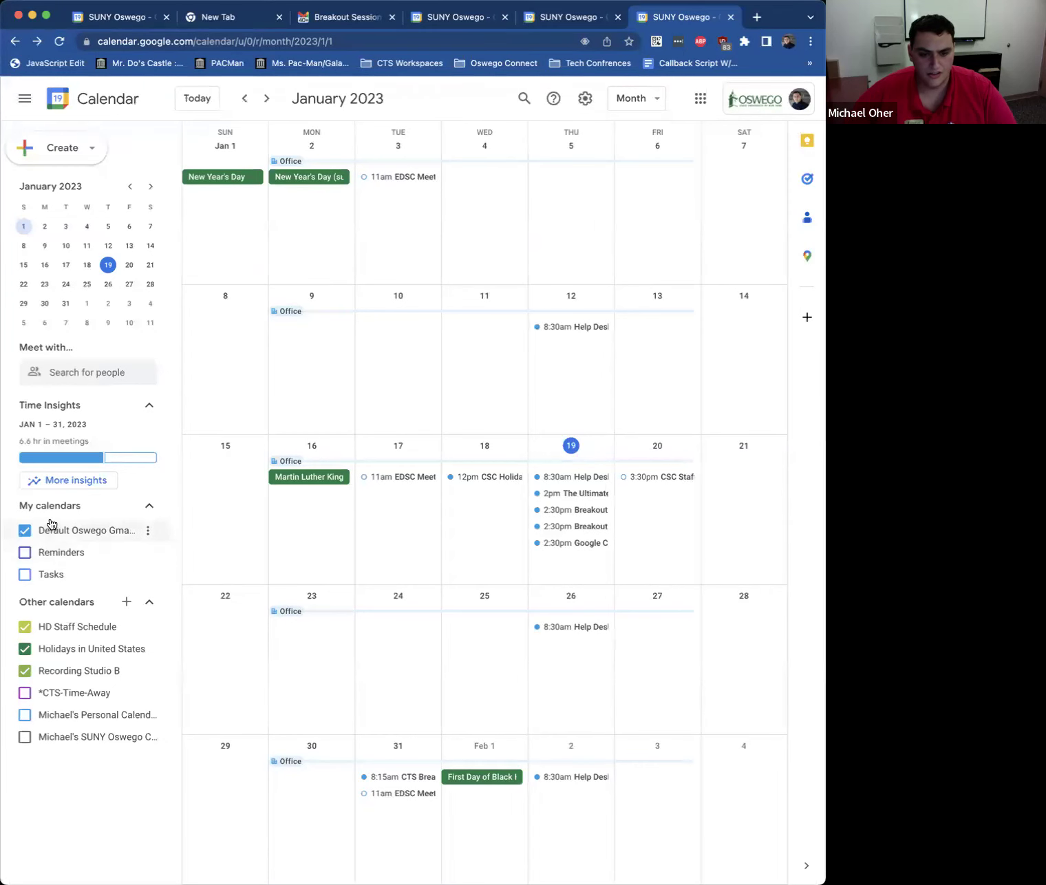
Step: Turn on the Tasks calendar under My calendars in the left sidebar
click(30, 577)
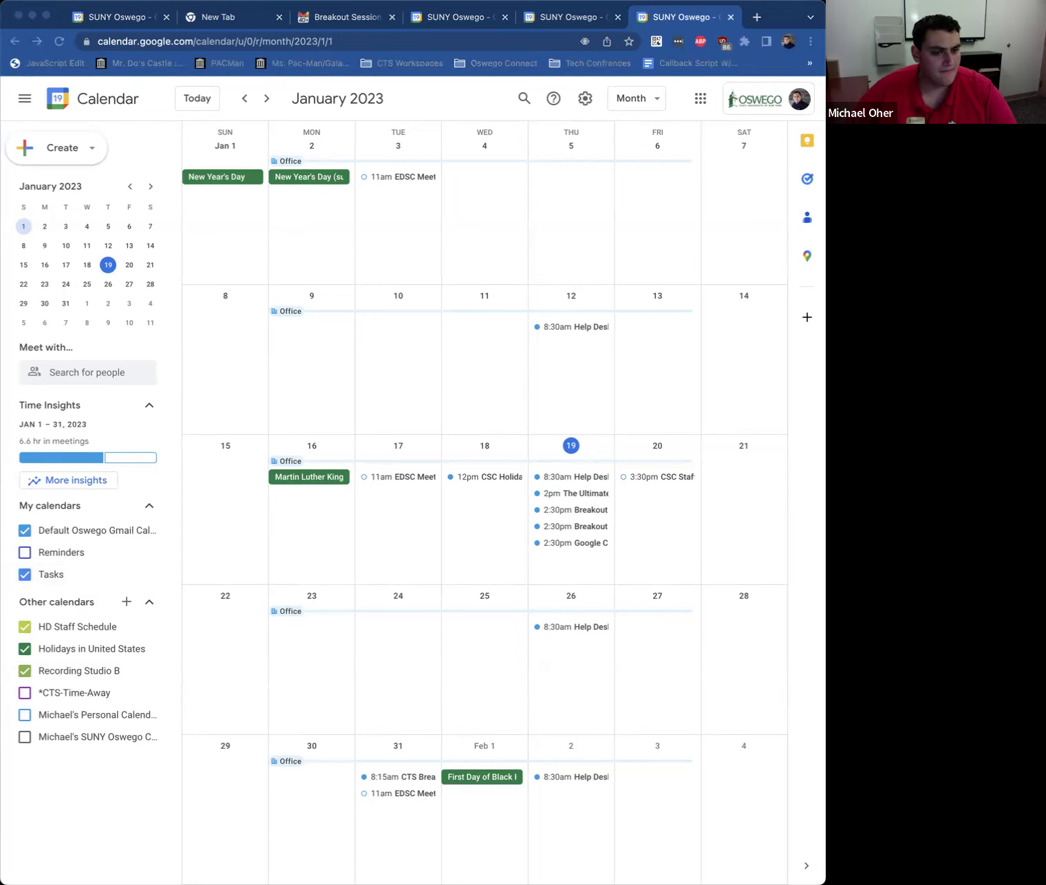
click(781, 13)
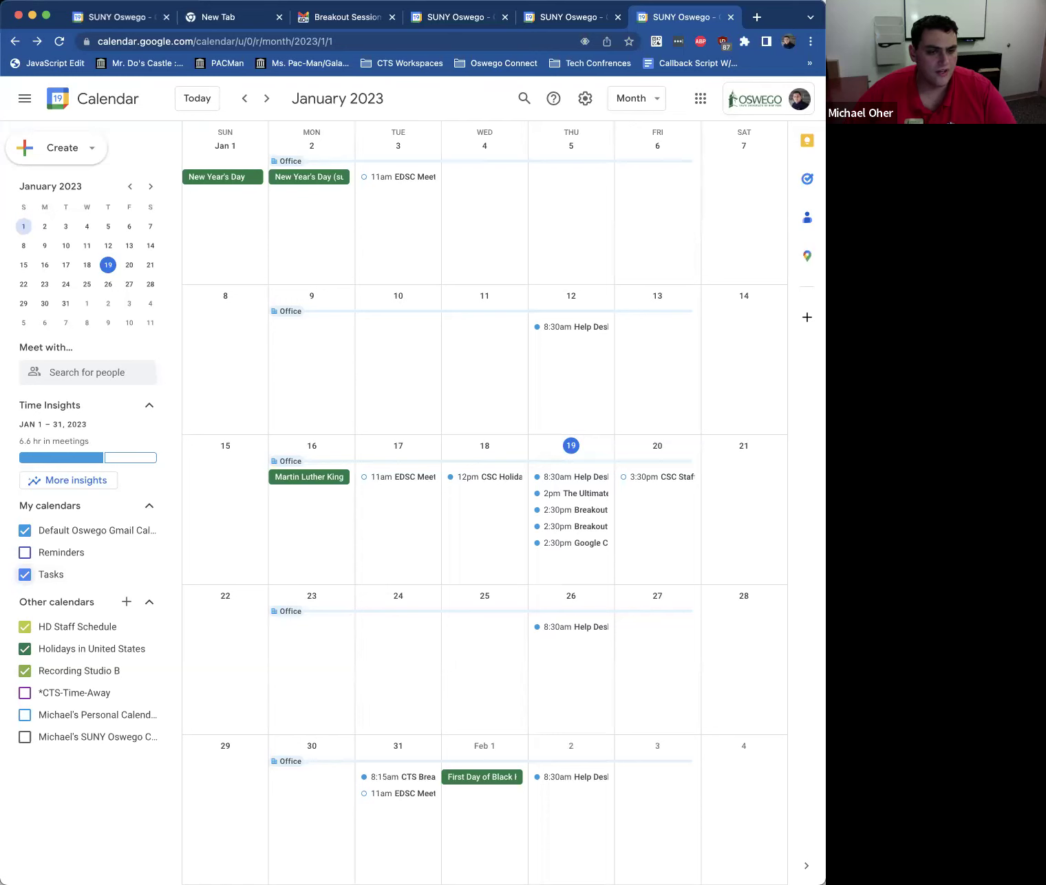
click(93, 149)
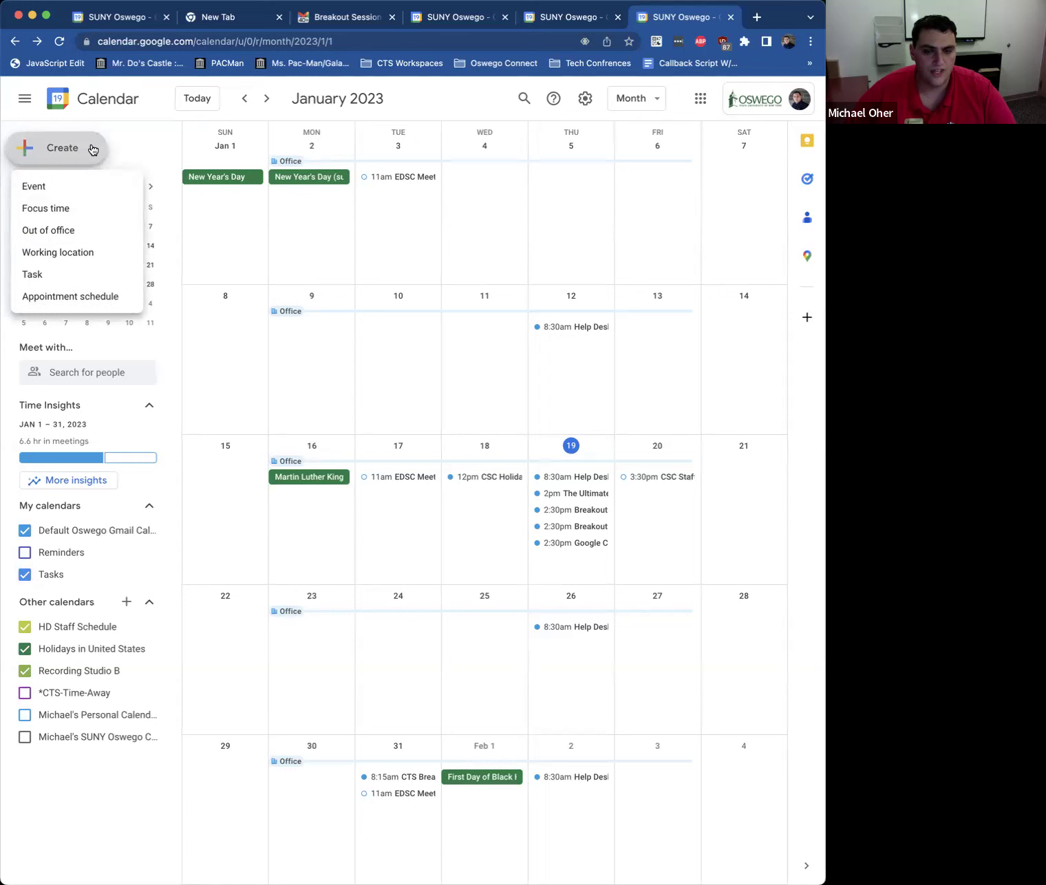
Step: Create and save a task titled 'Turn Off Computer' for January 19 at 4:30pm
click(29, 274)
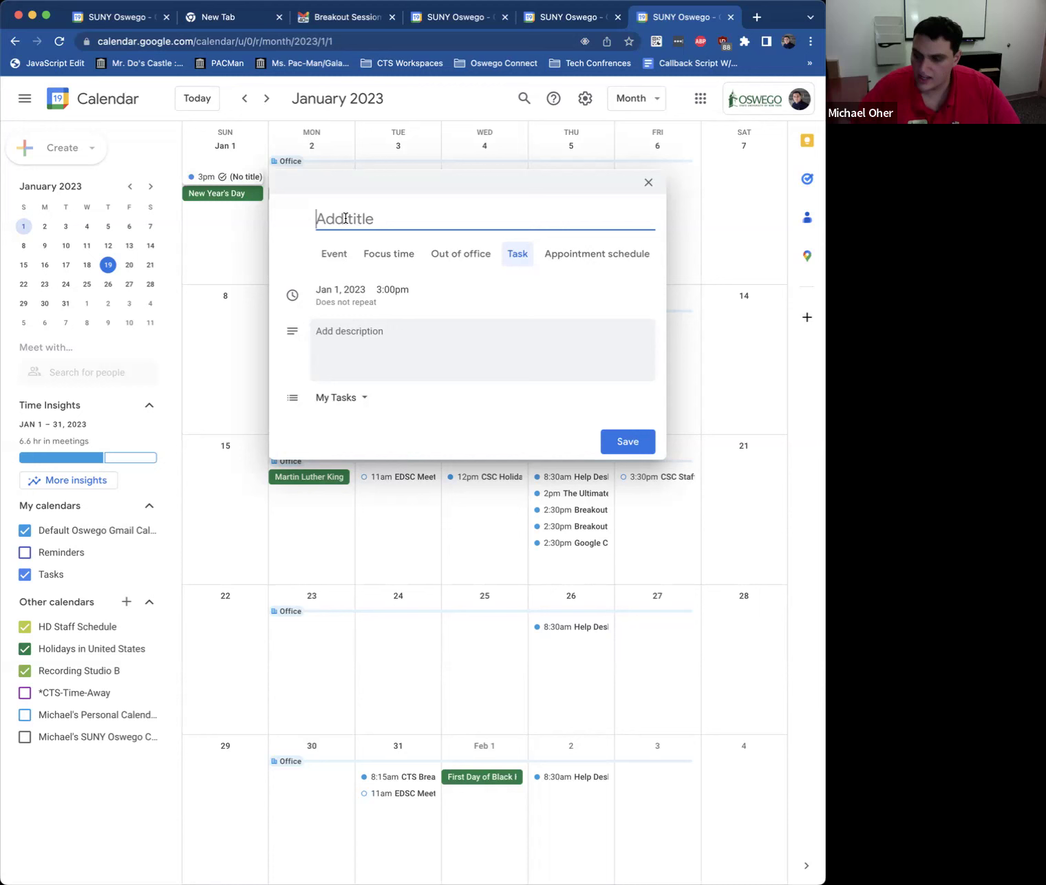
text(Tuen o)
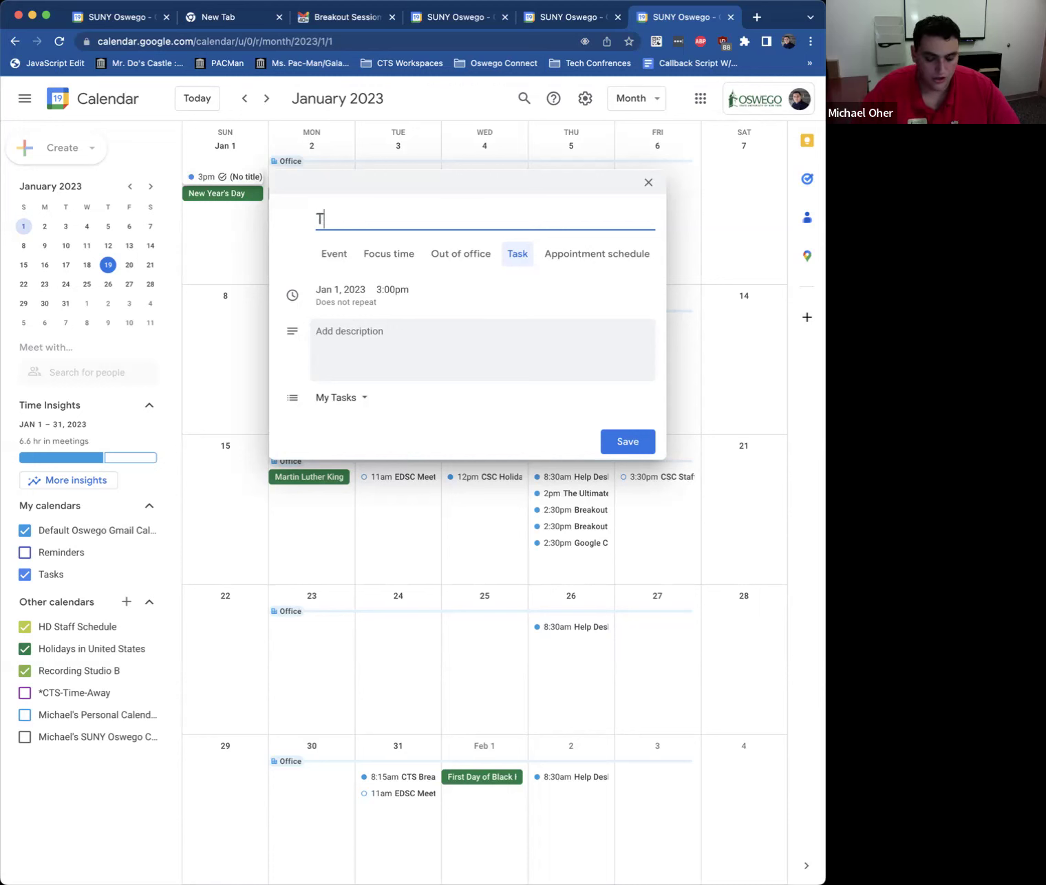
key(BackSpace)
key(BackSpace)
key(BackSpace)
key(BackSpace)
text(rn Off)
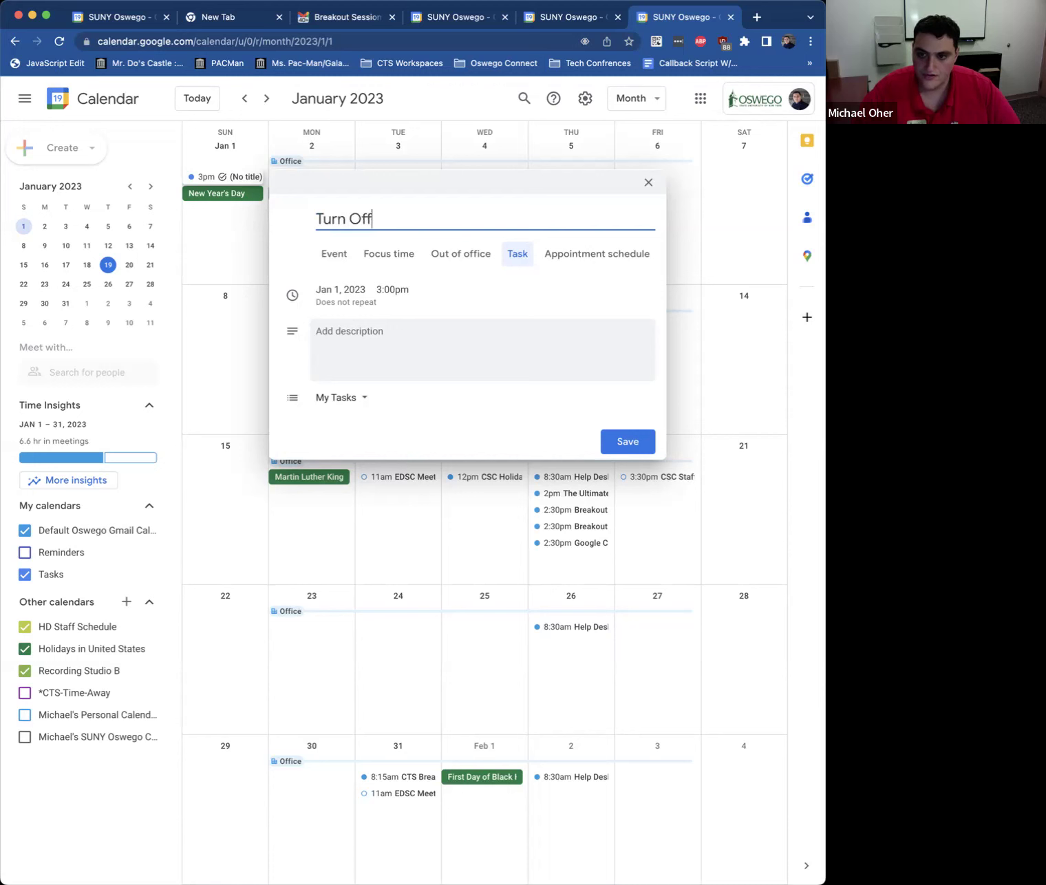
text( Computer)
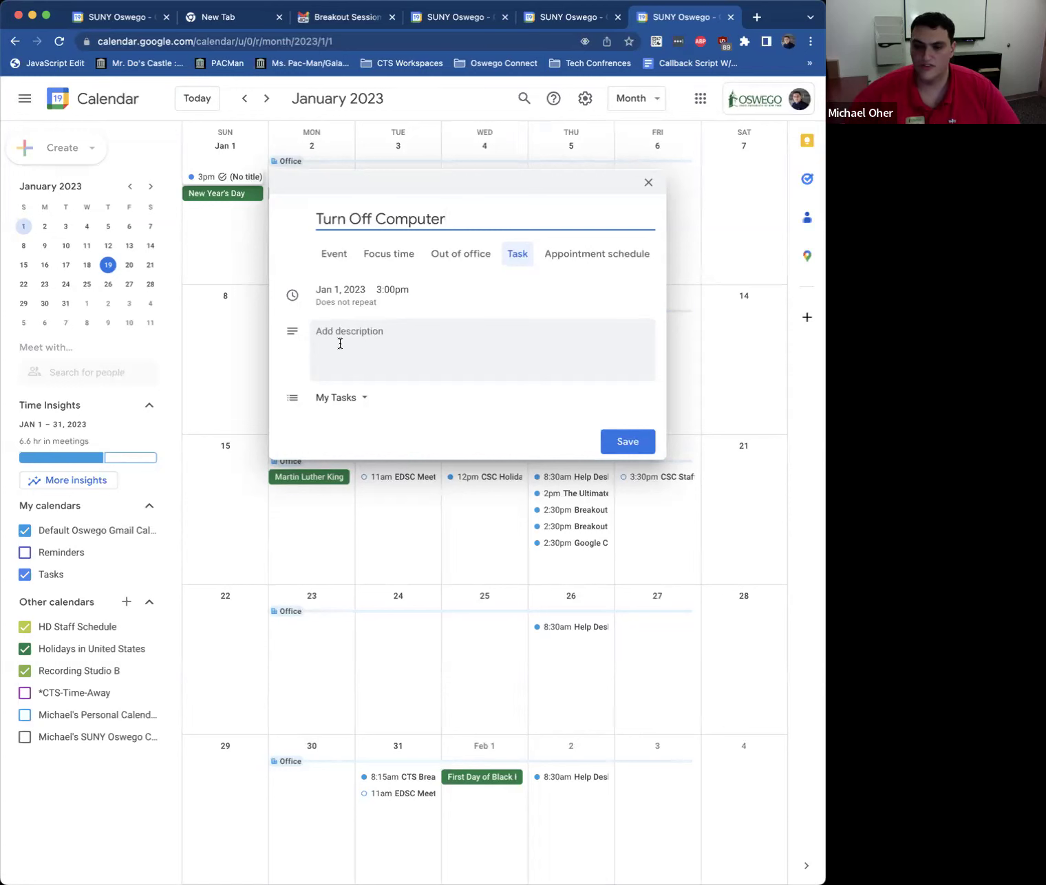
click(383, 288)
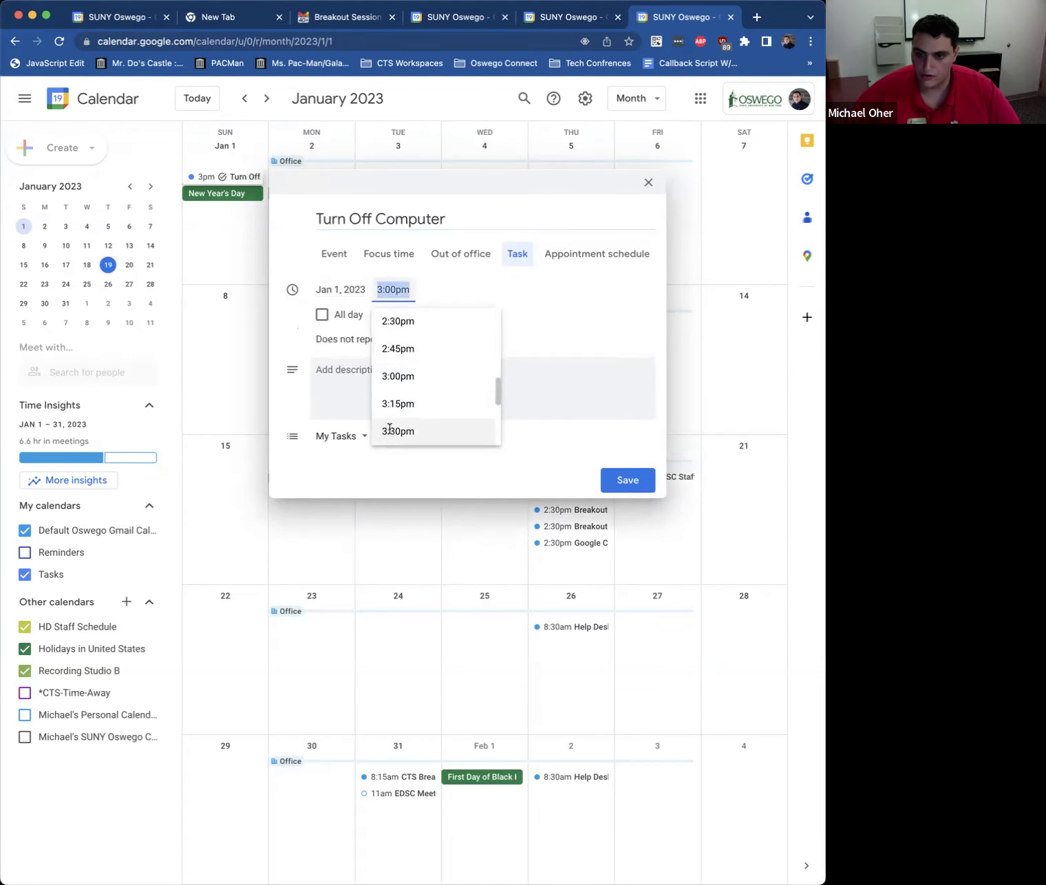
scroll(388, 430, down, 3)
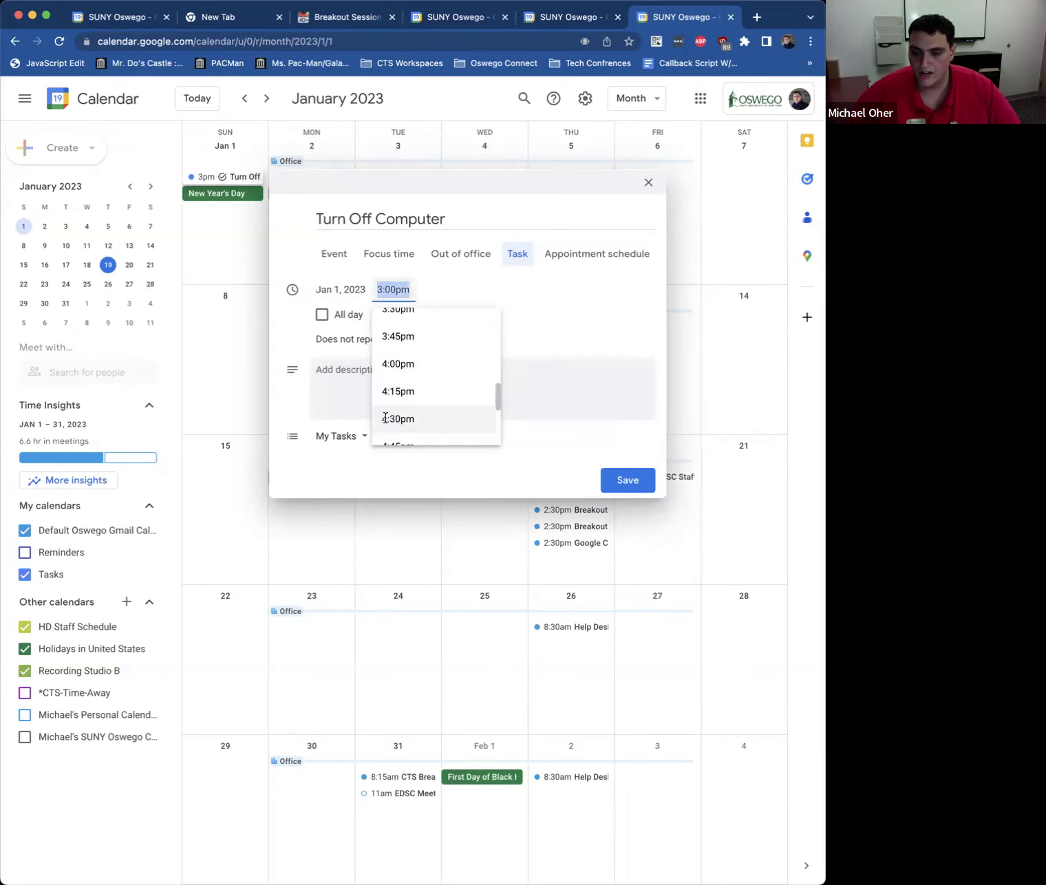
click(386, 425)
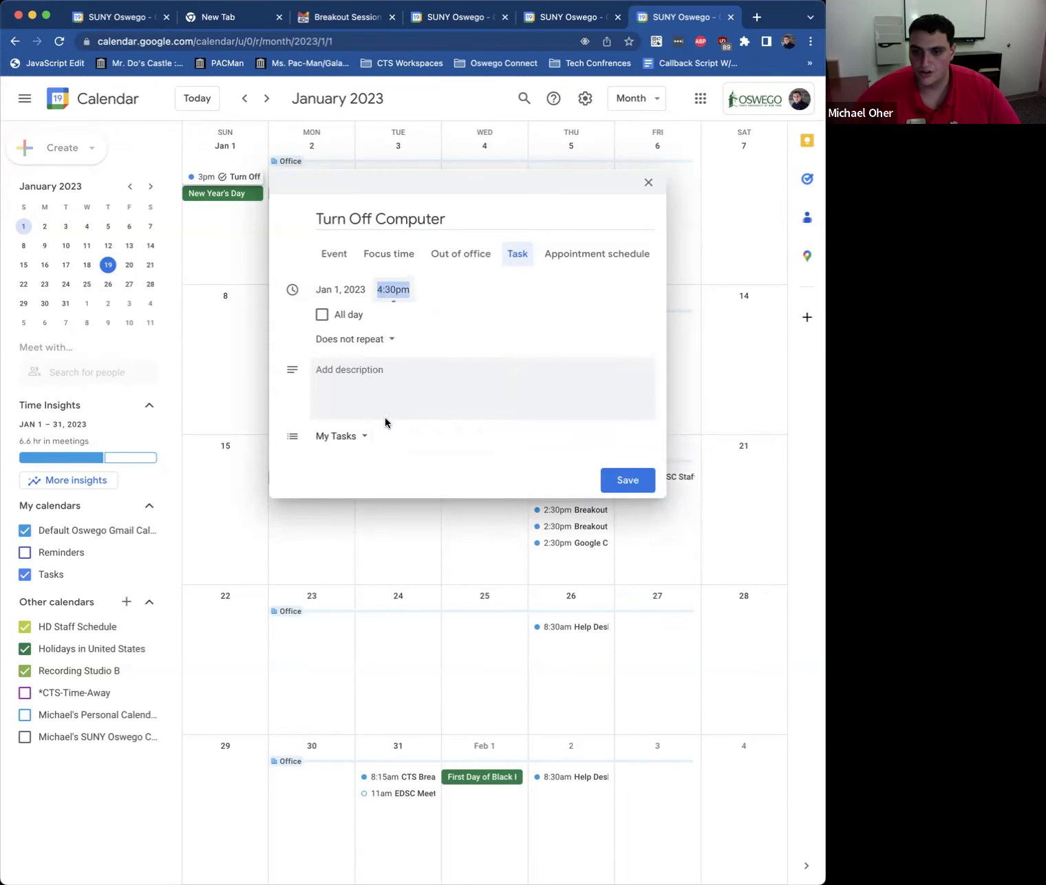
click(348, 288)
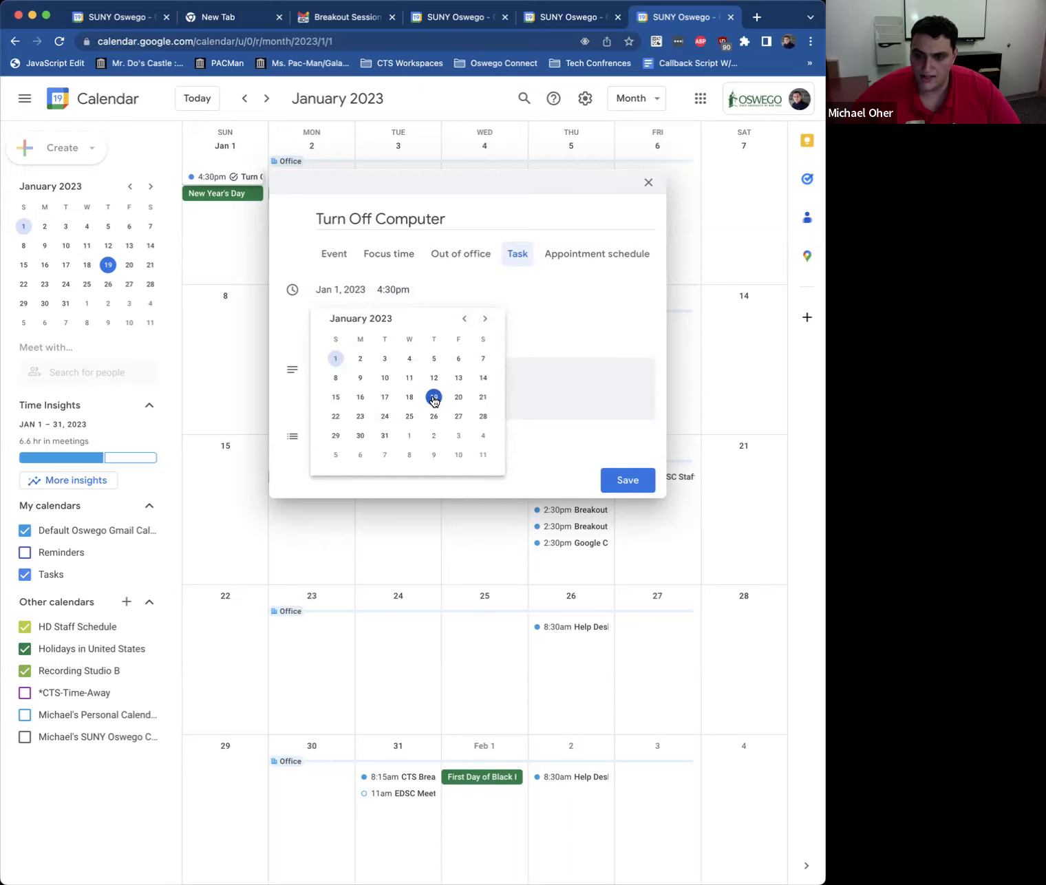
click(433, 398)
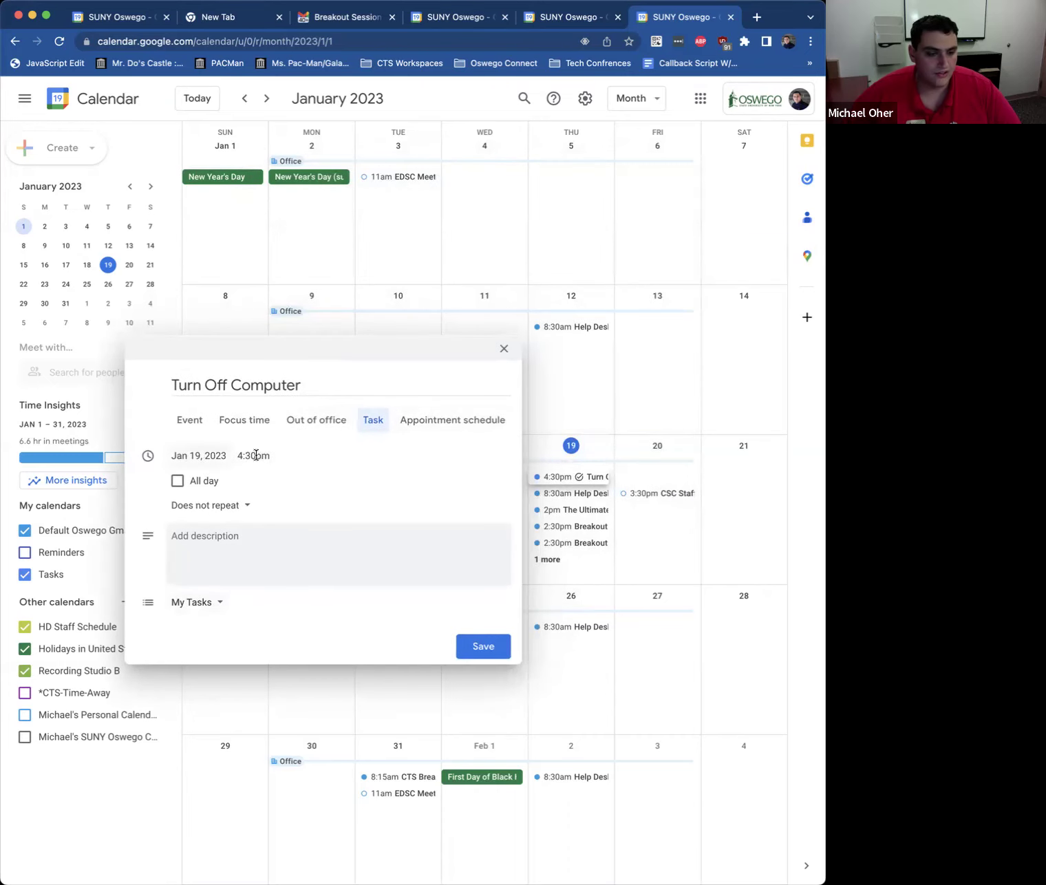
click(490, 648)
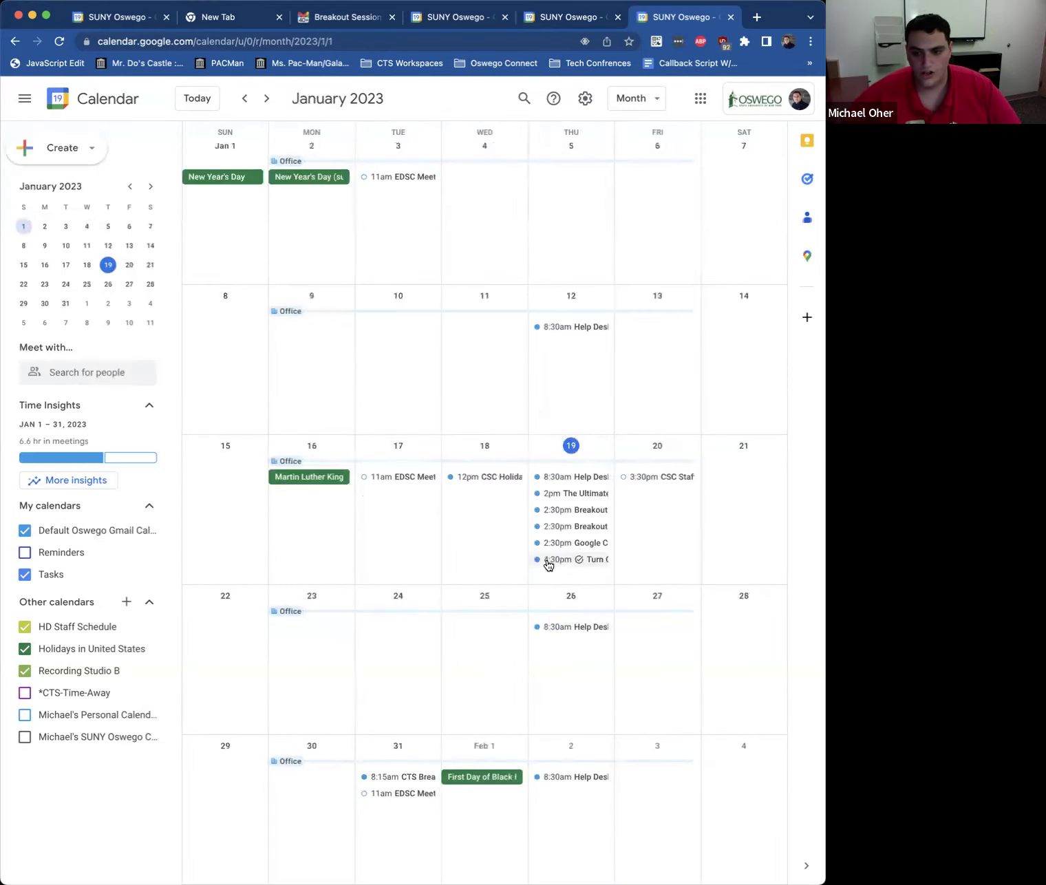
Step: Mark the 4:30pm Turn Off Computer task on January 19 as completed
key(k)
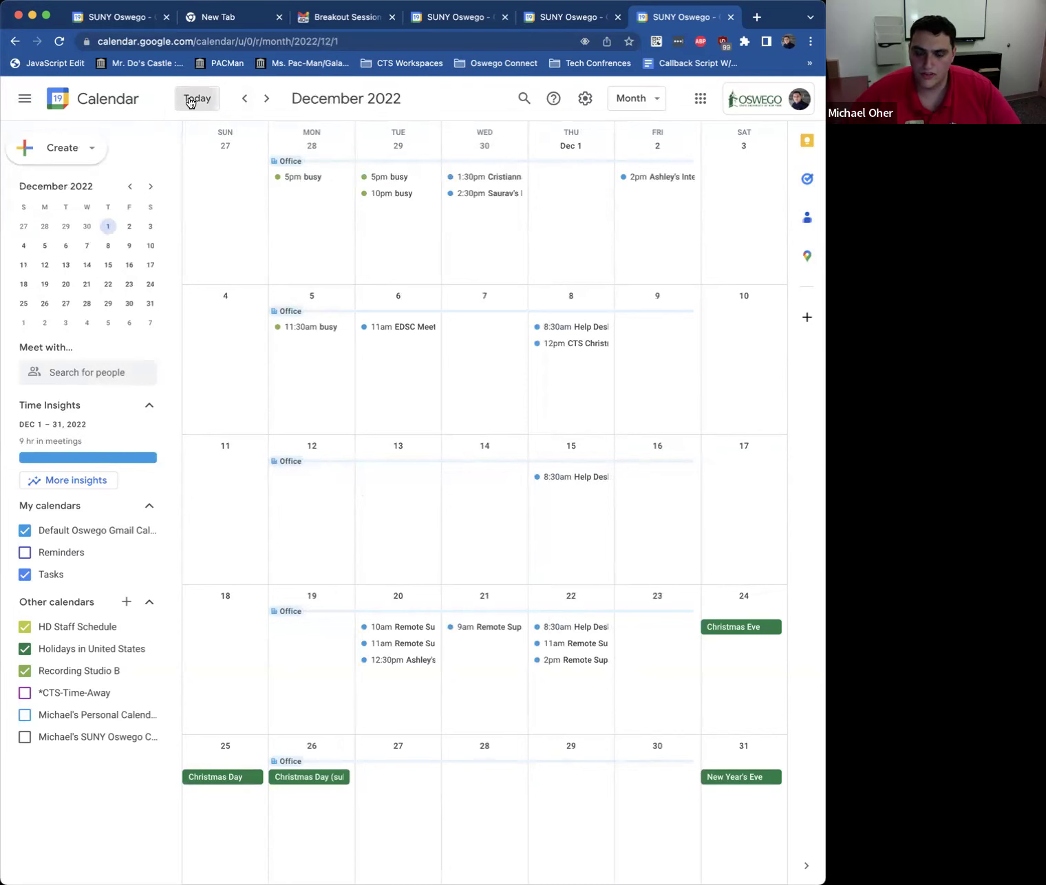
click(190, 100)
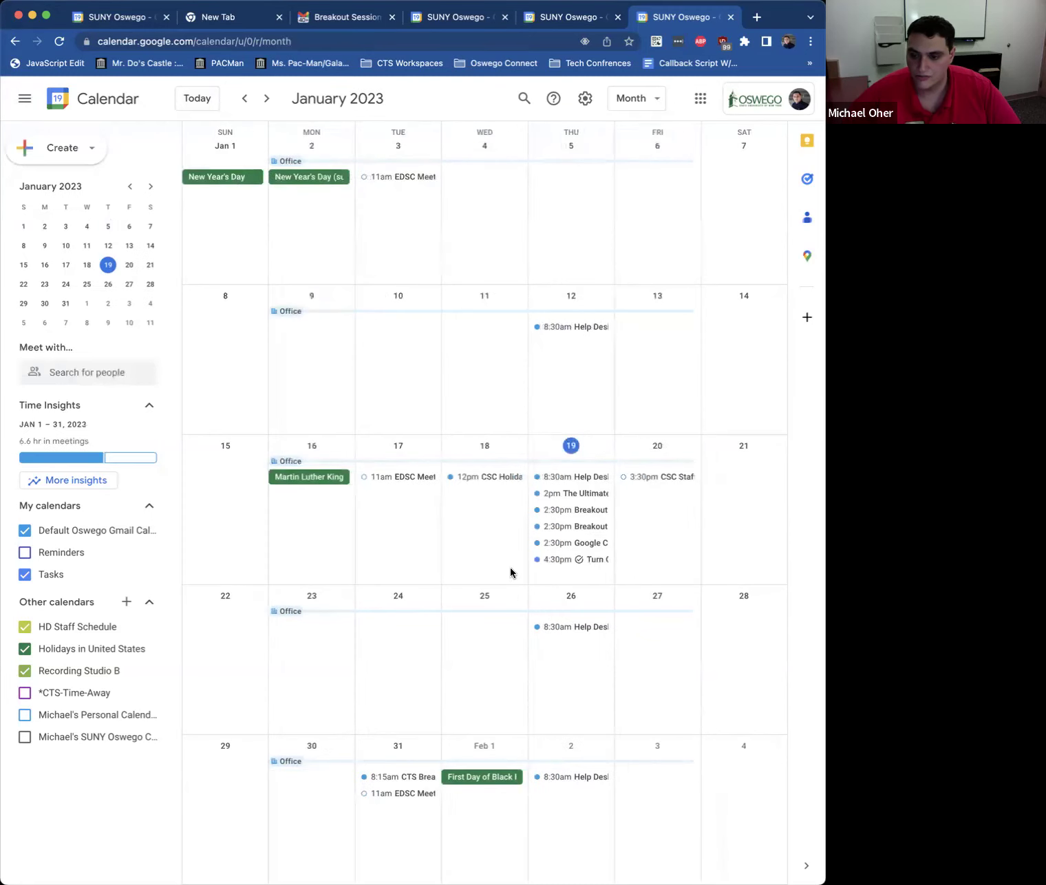
click(547, 561)
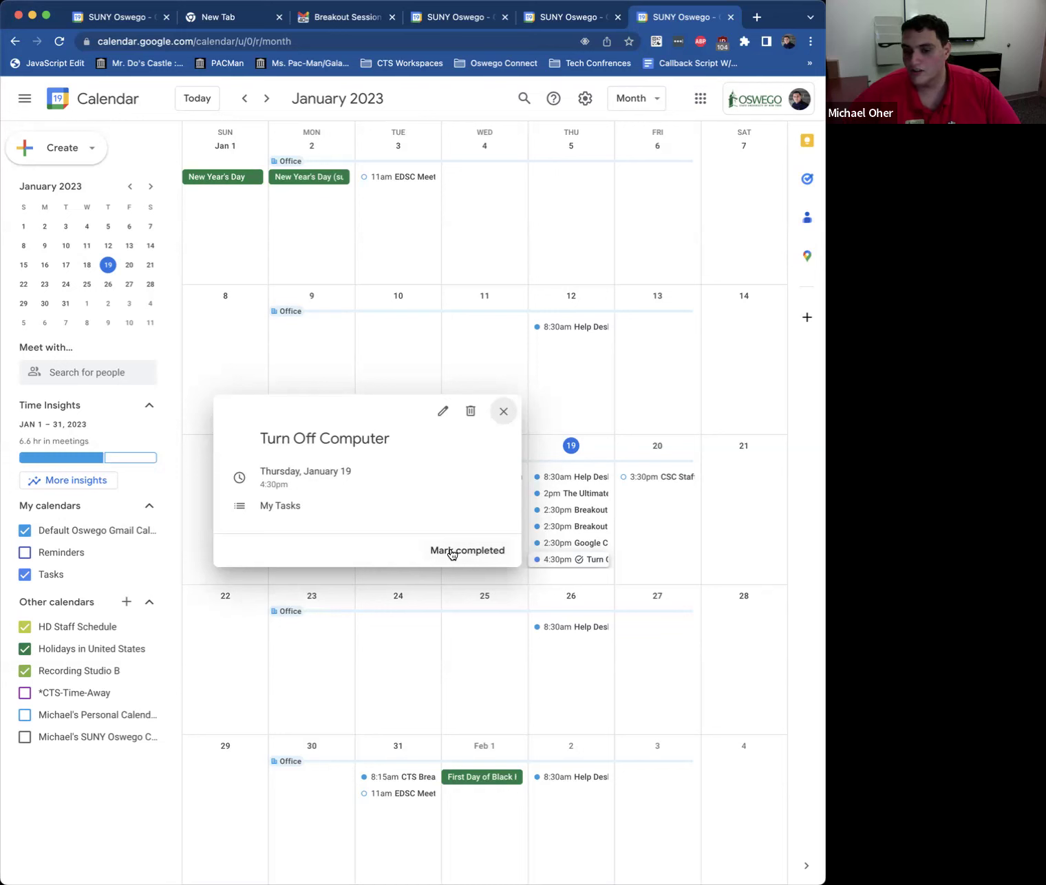
click(452, 552)
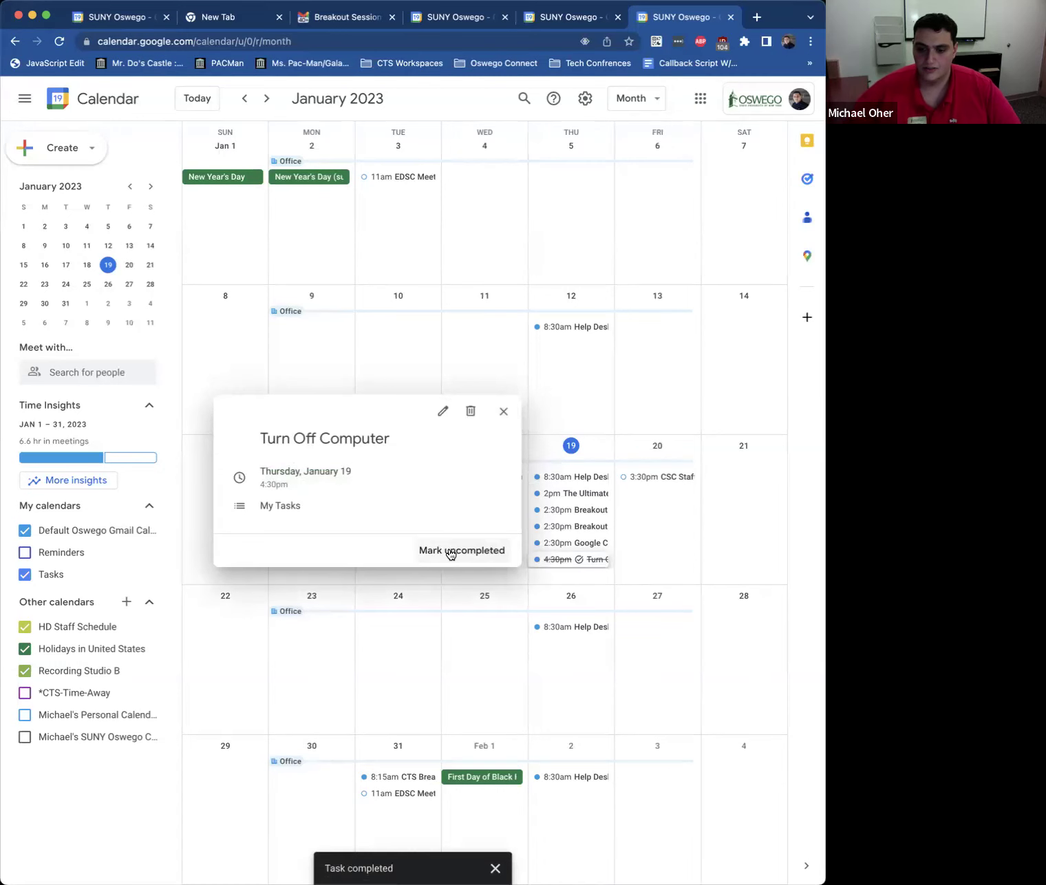
click(503, 411)
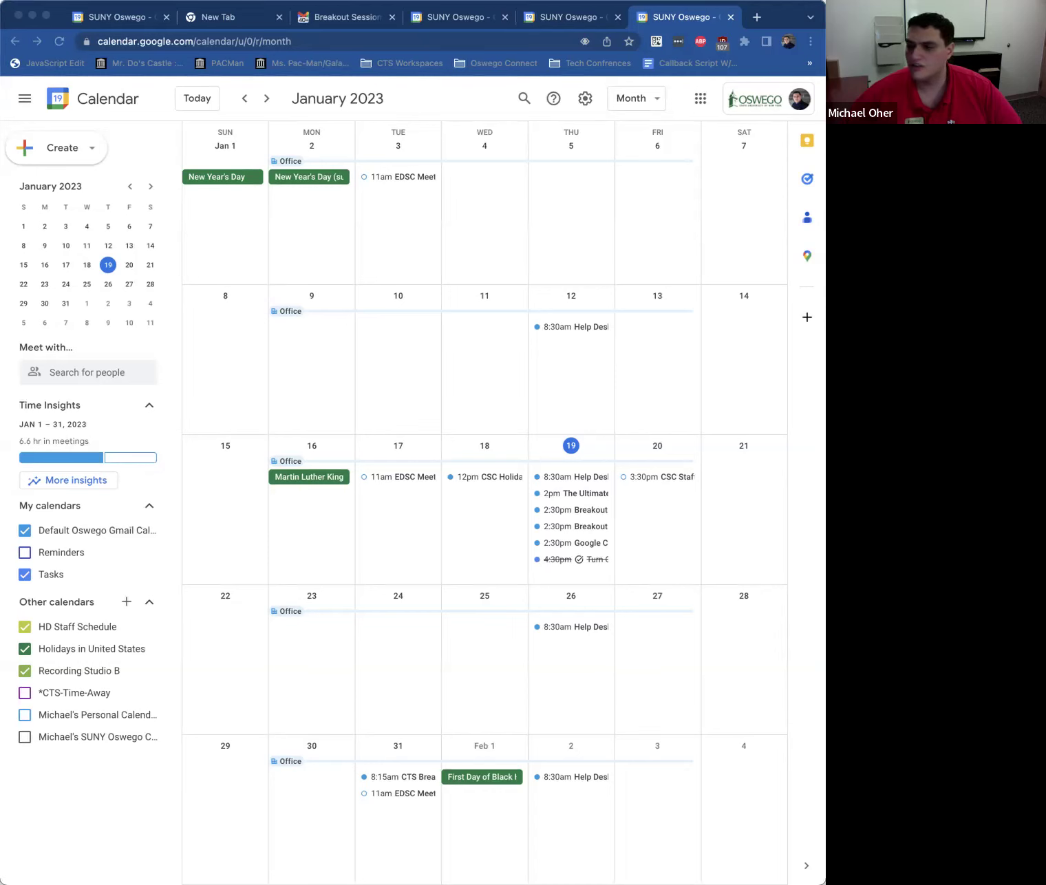
Step: Refocus the browser and bring up the calendar view options
click(231, 233)
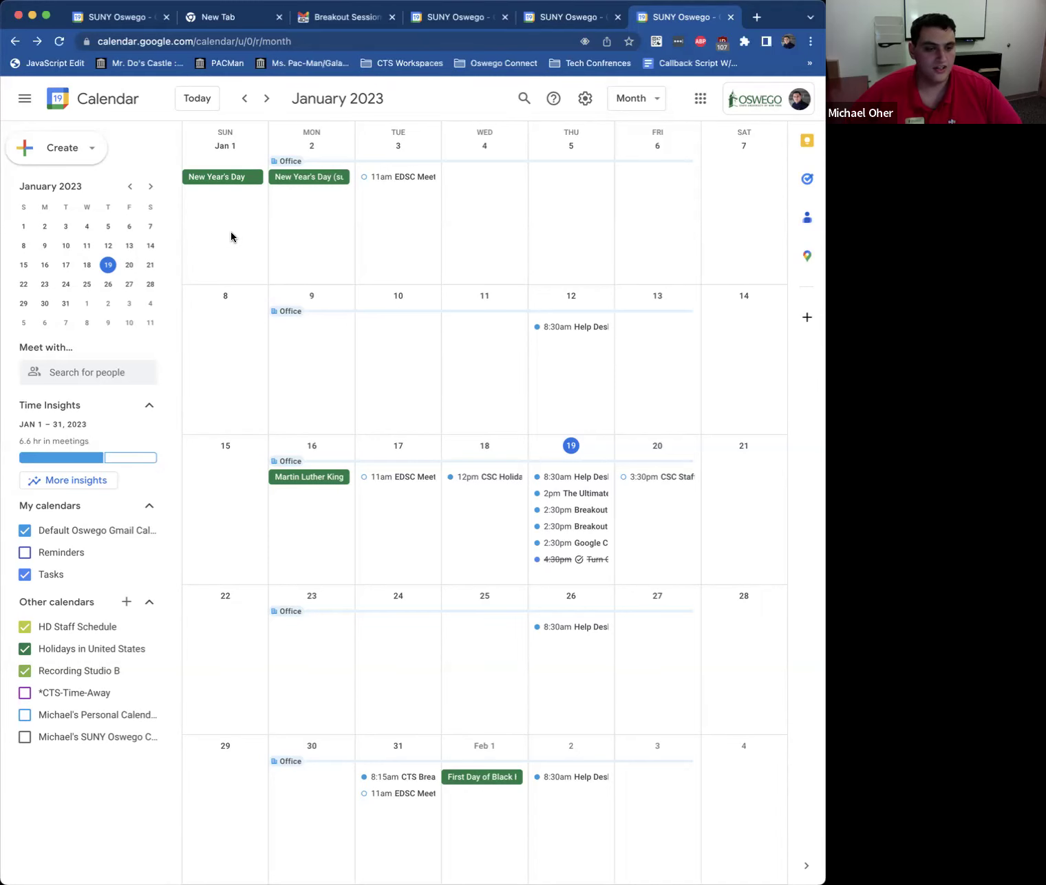
click(9, 95)
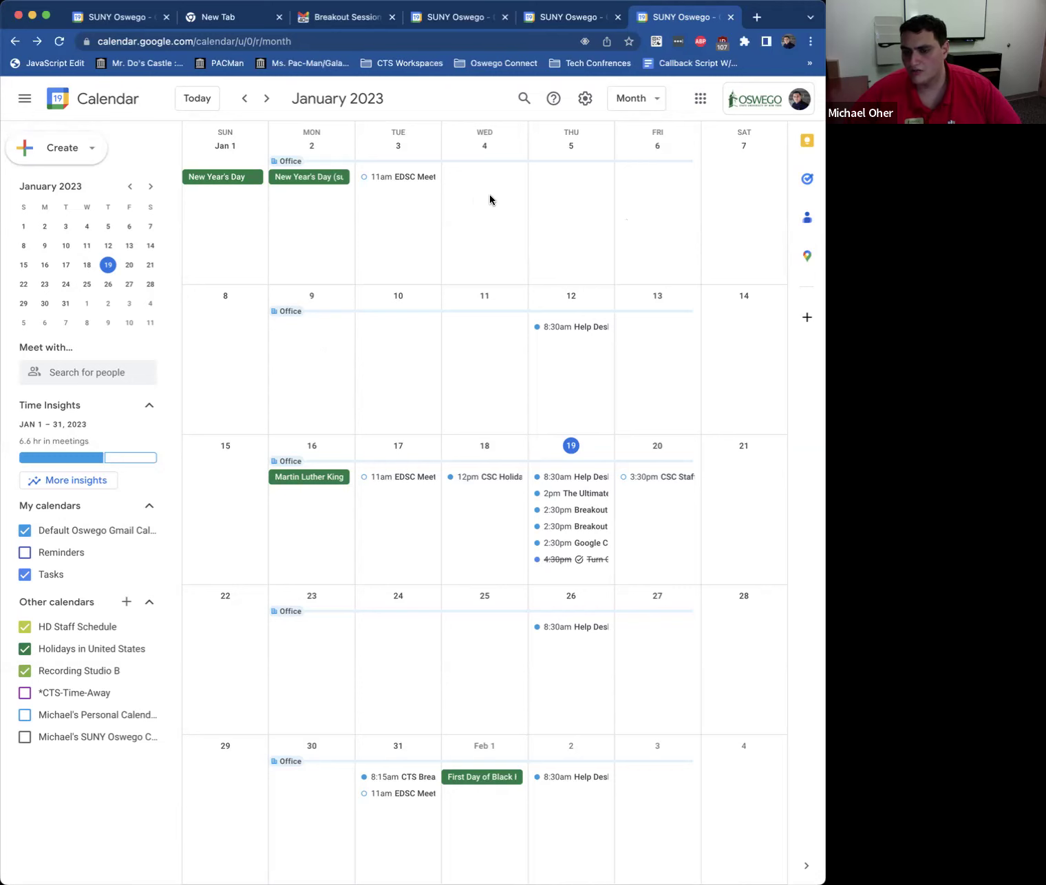
click(631, 98)
Step: Show the January 19 day view, discarding the accidental 11 AM event twice
click(627, 135)
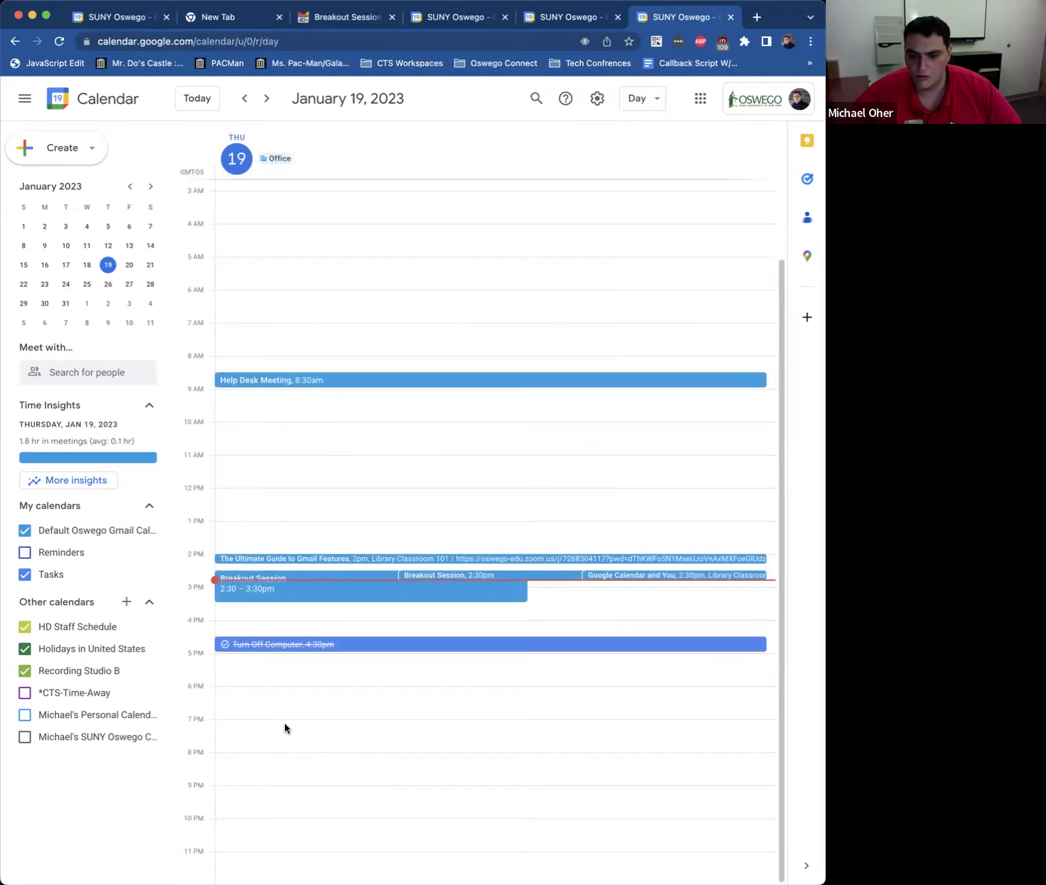
click(243, 471)
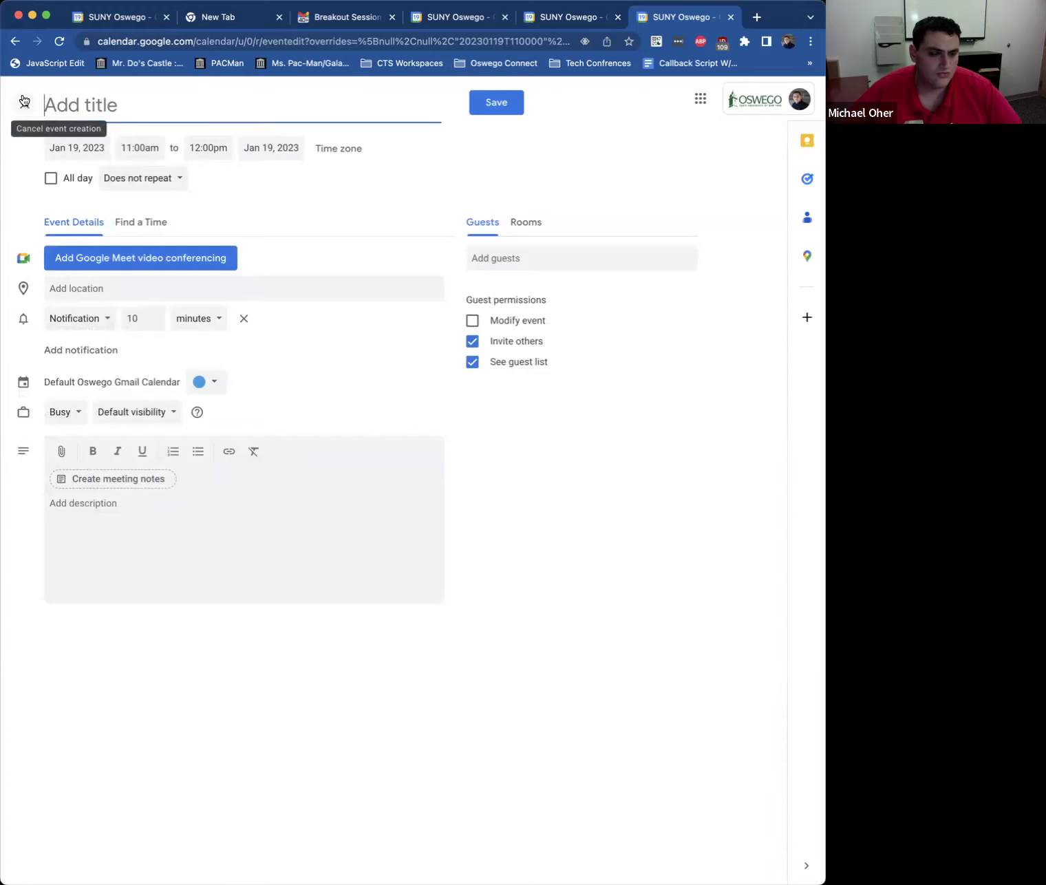
click(25, 104)
click(254, 469)
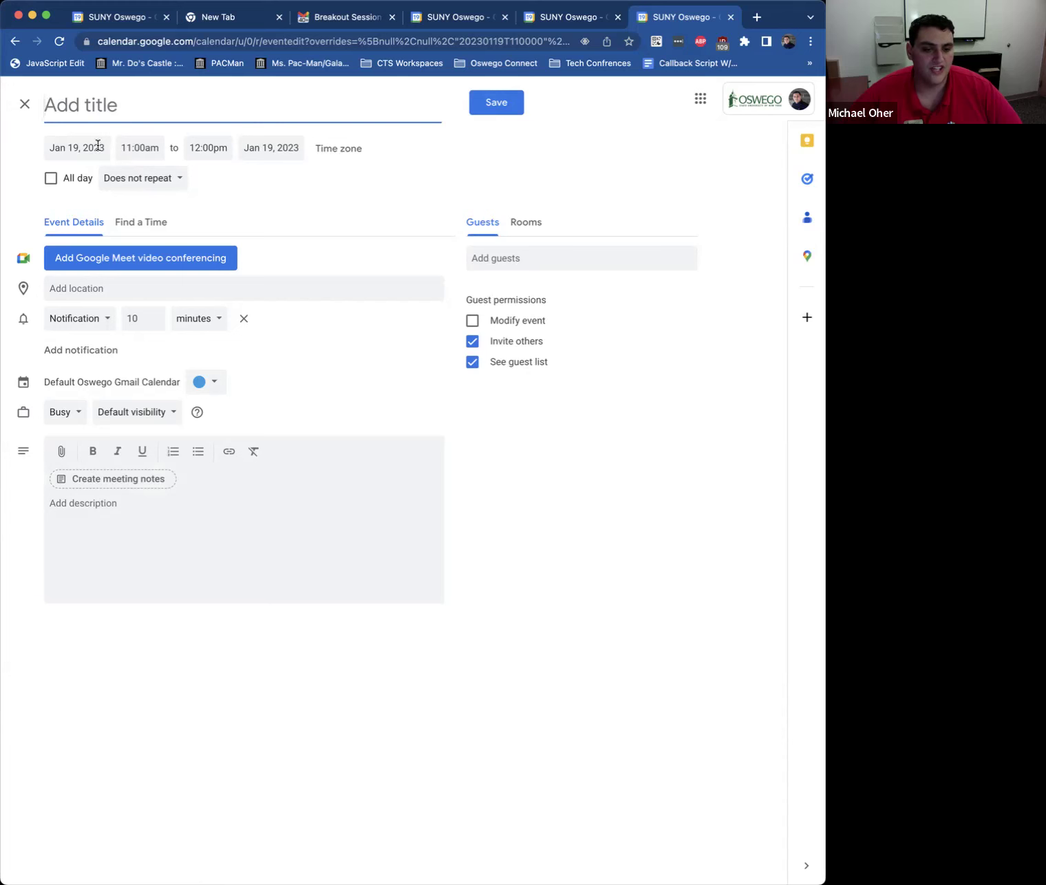
click(26, 104)
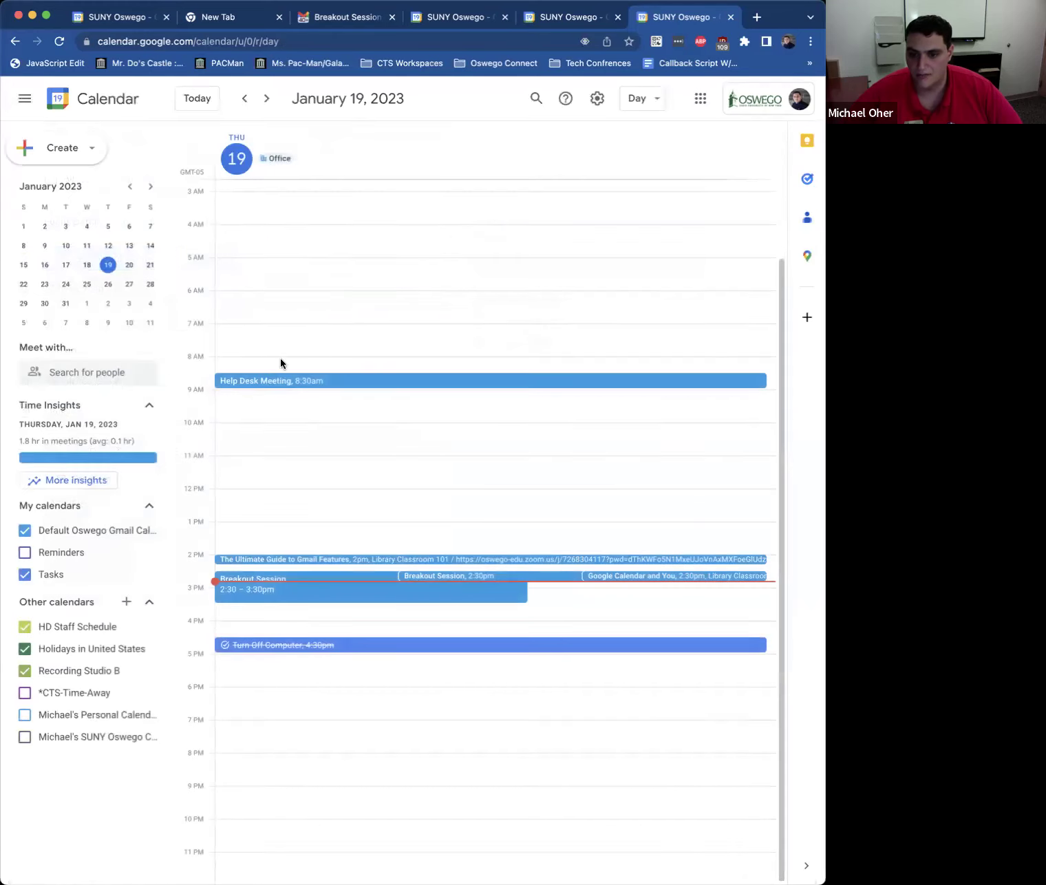
click(246, 466)
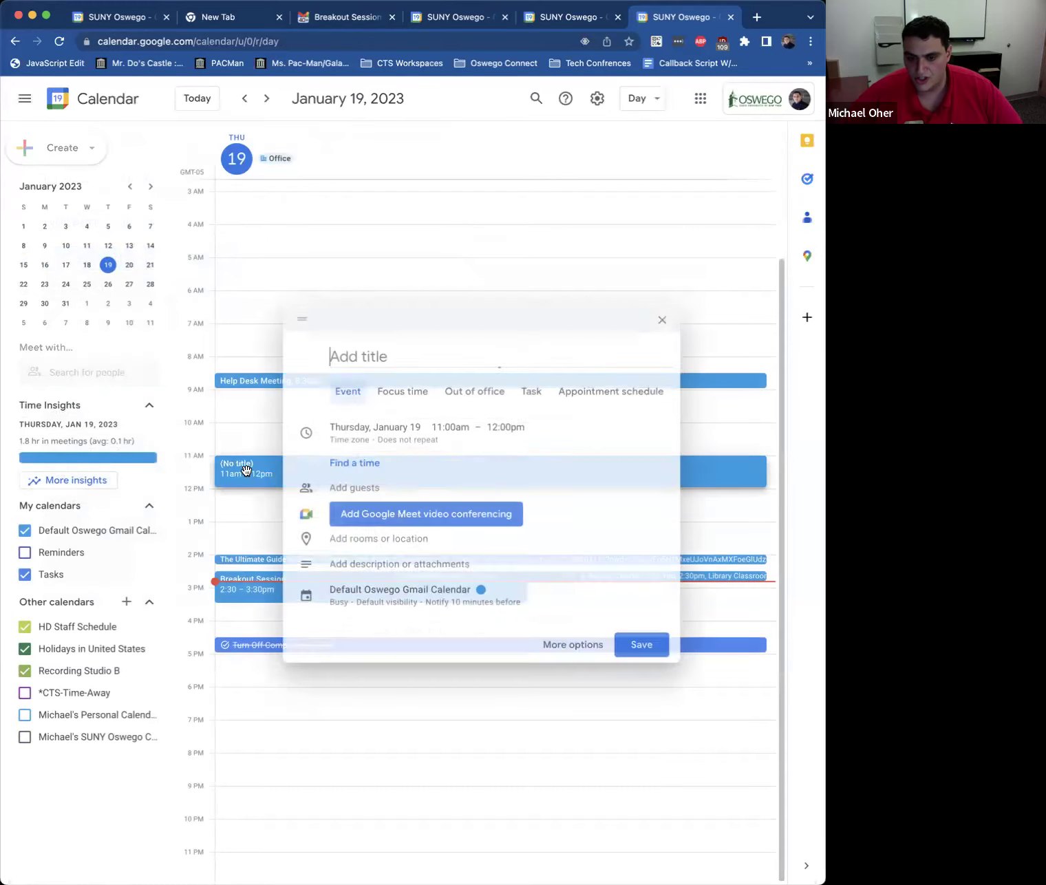
click(663, 315)
drag(244, 470, 253, 574)
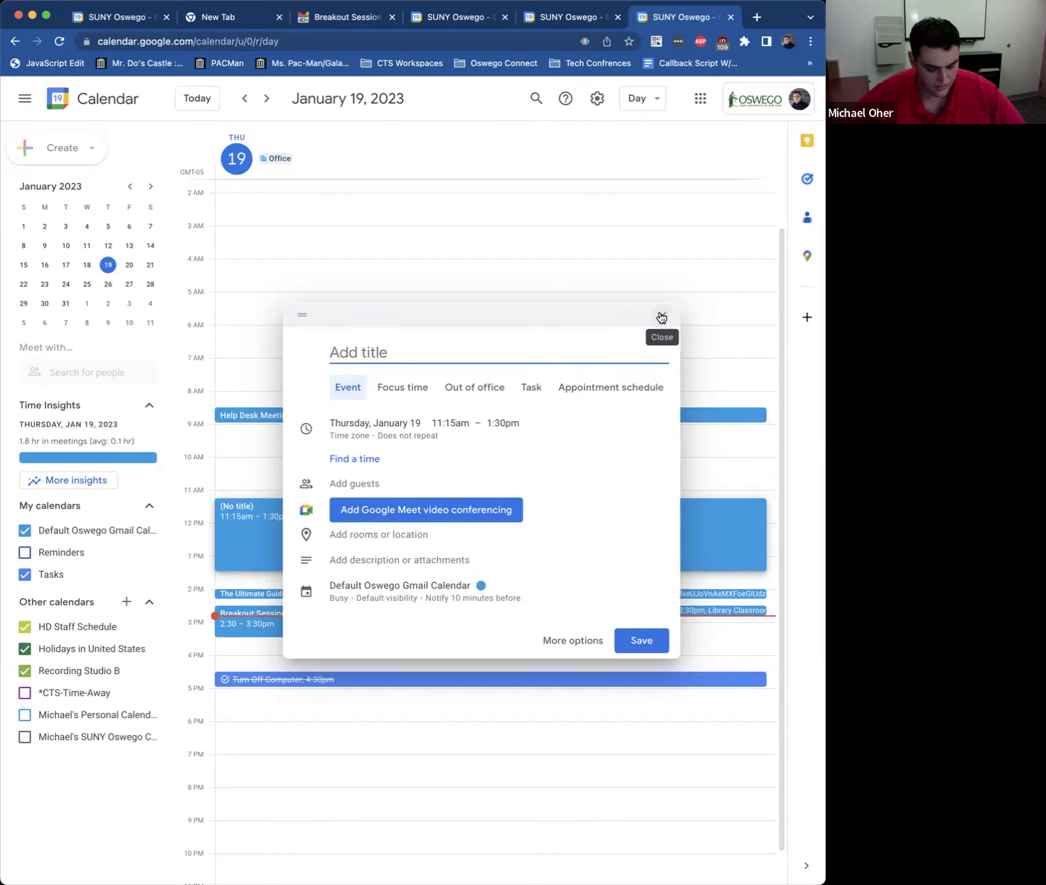
click(661, 318)
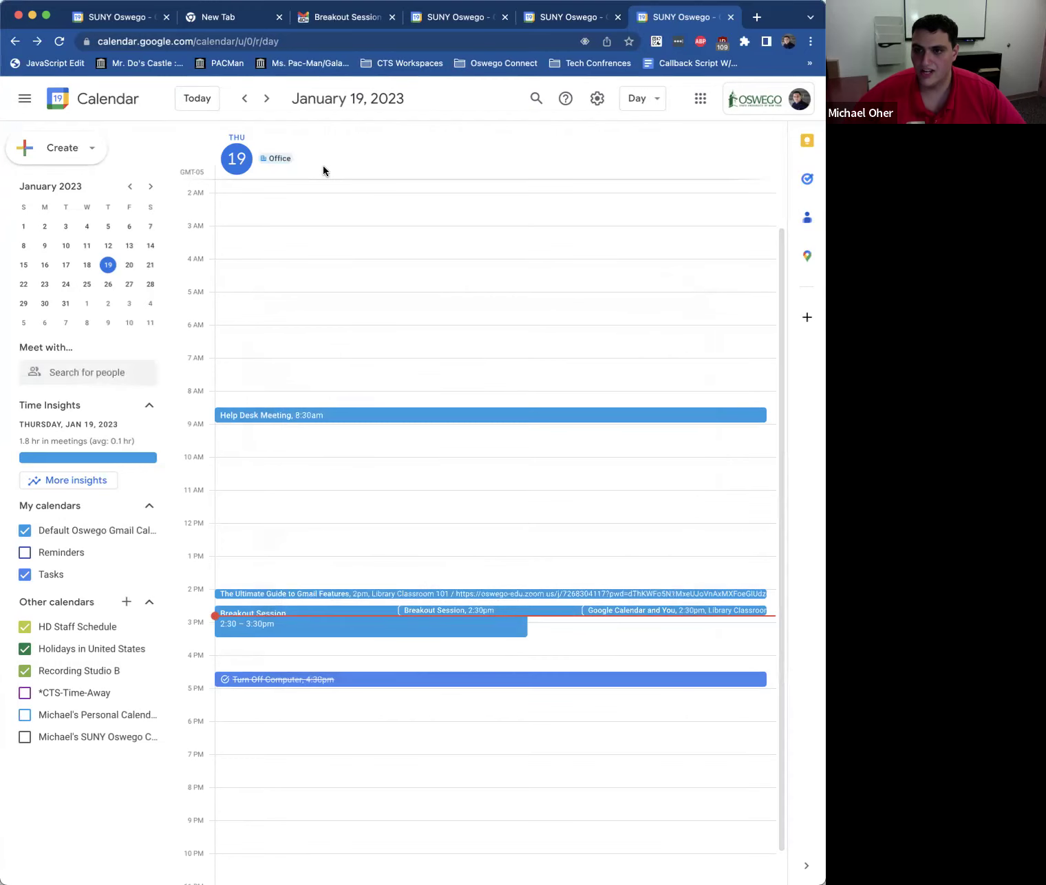
Step: Switch from the January 19 day view back to the January 2023 month view
click(641, 99)
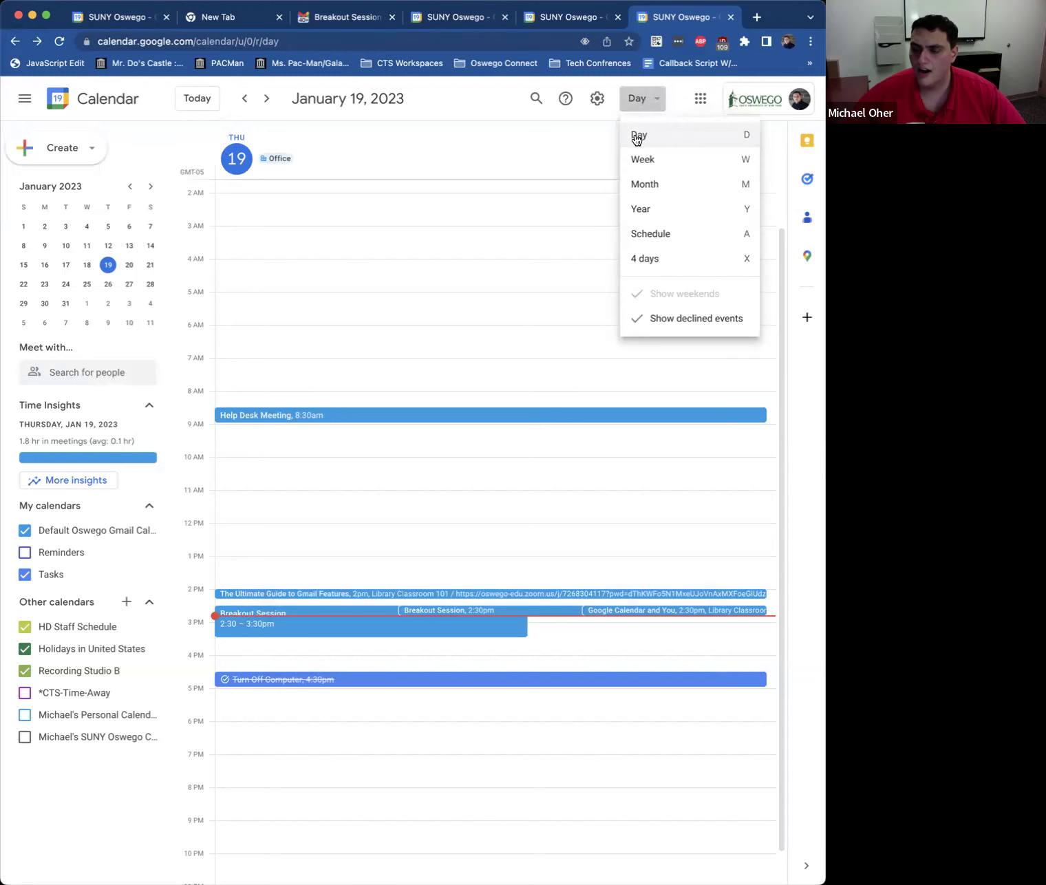
click(634, 137)
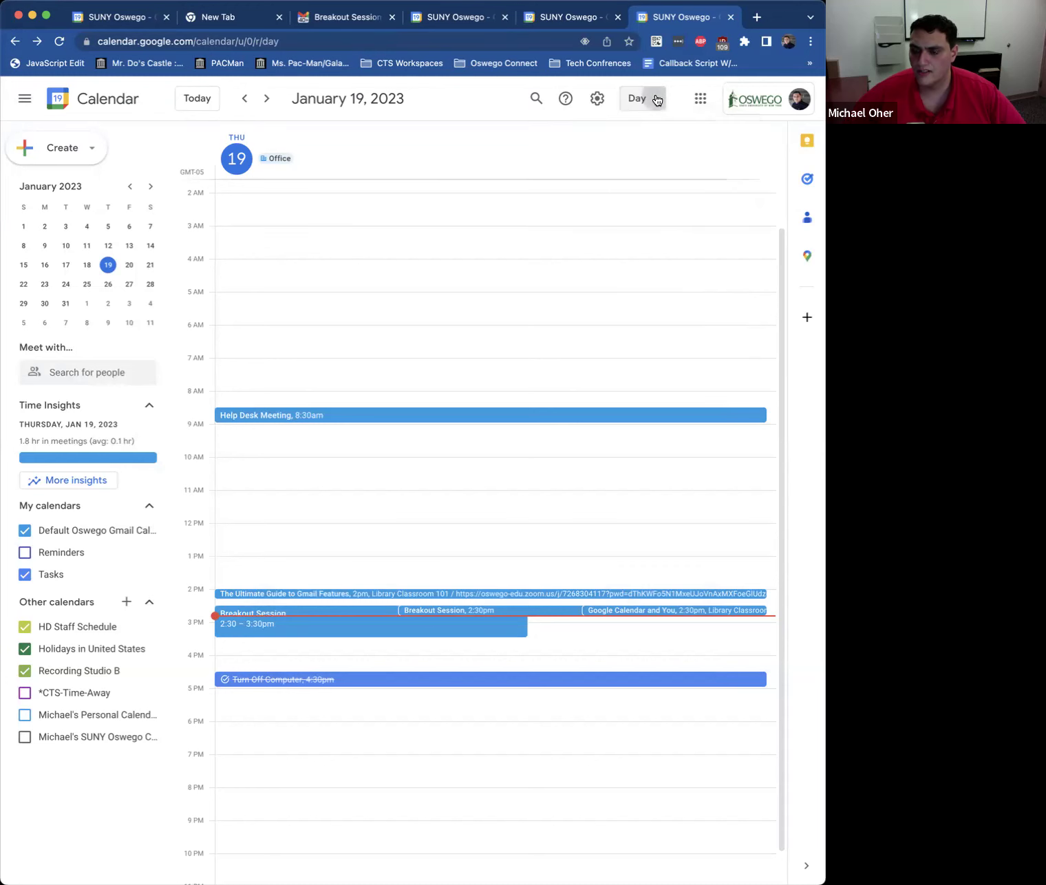
click(652, 98)
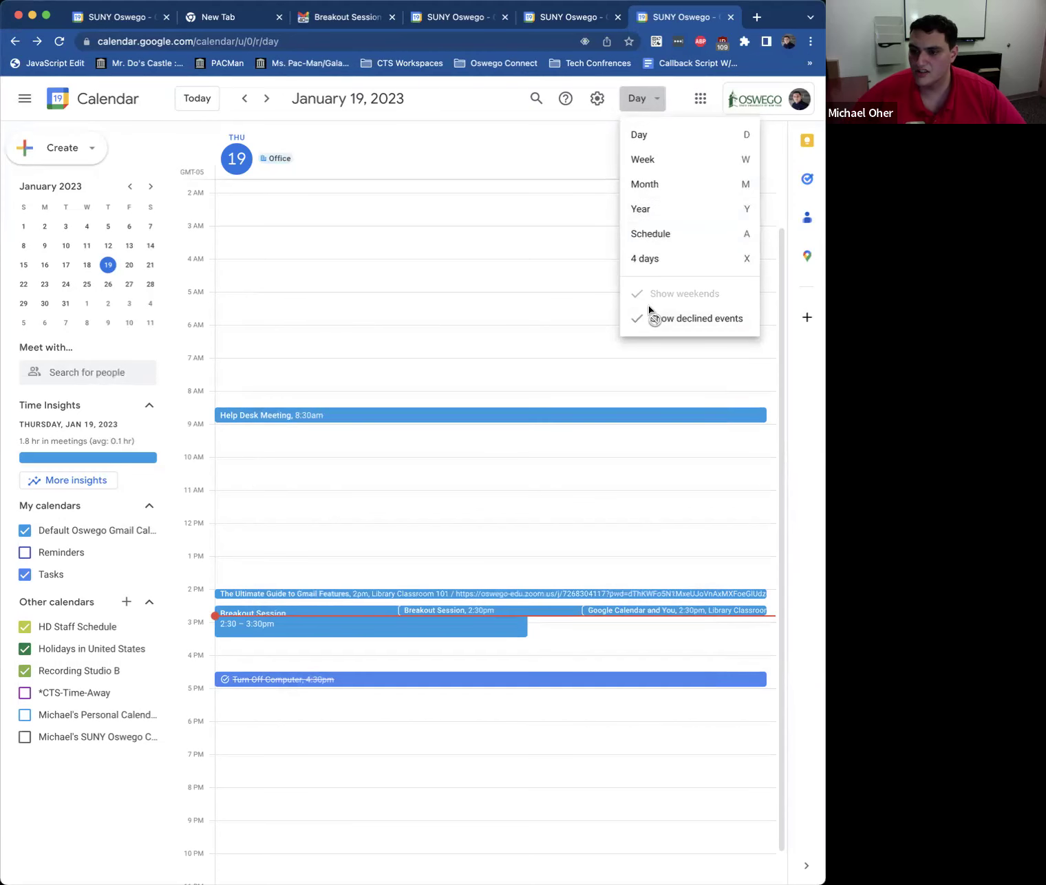
click(647, 185)
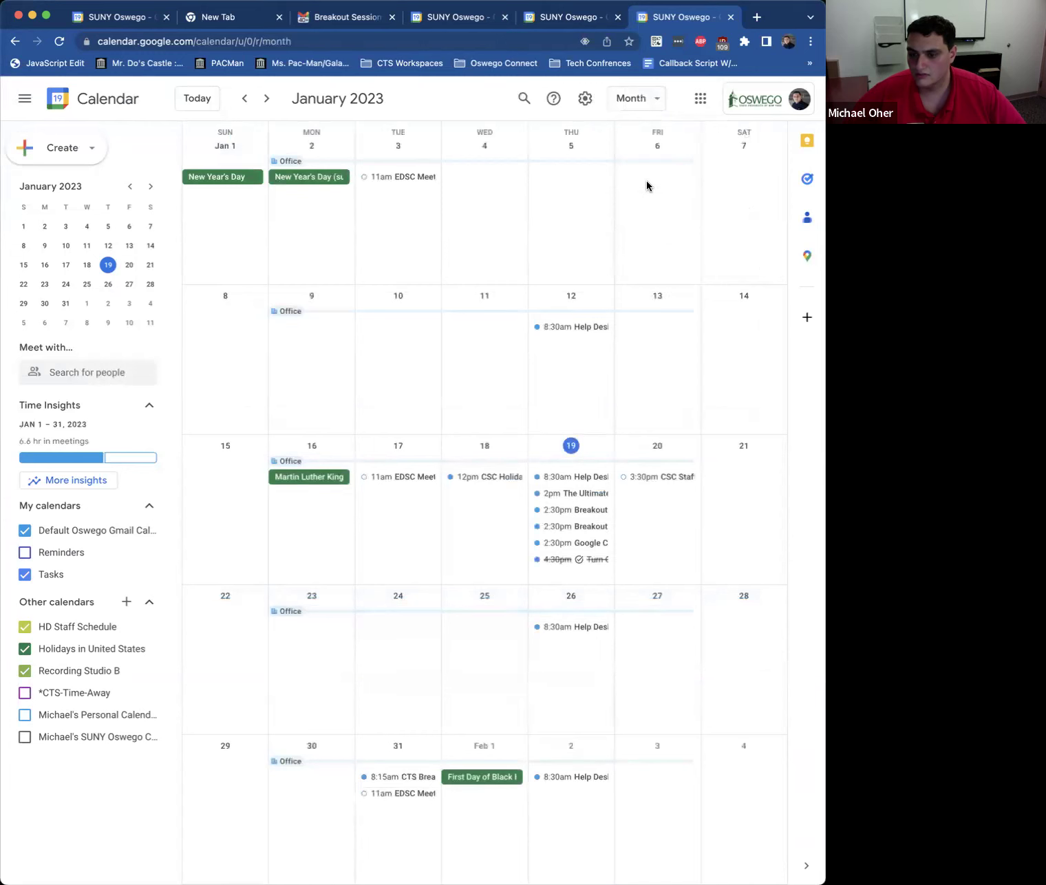